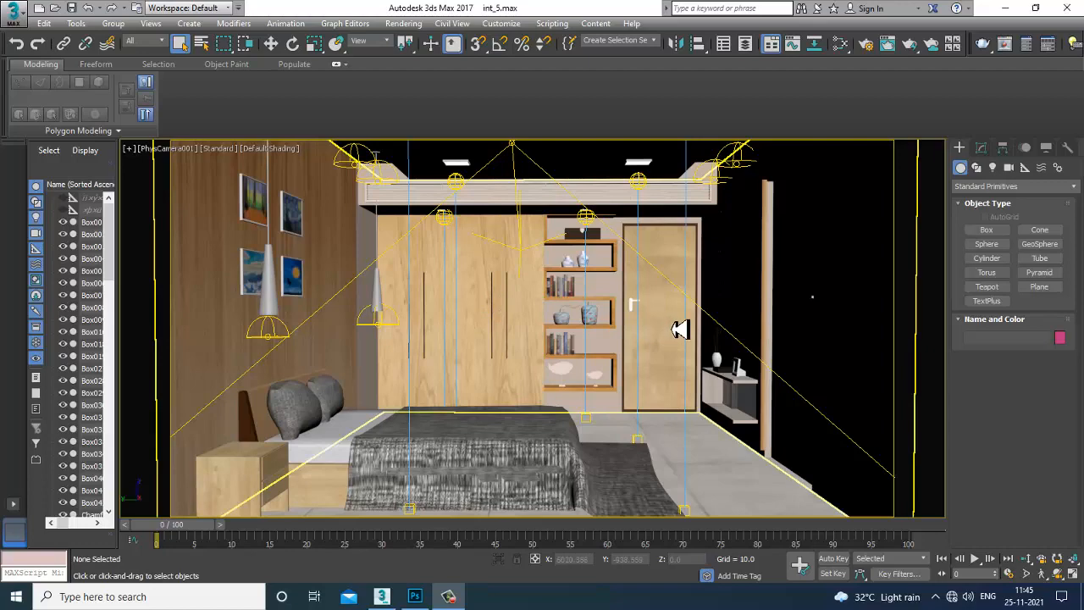
# Select the wall and inspect the bedroom in a free Perspective view, zooming and orbiting.
pyautogui.click(681, 328)
pyautogui.press('p')
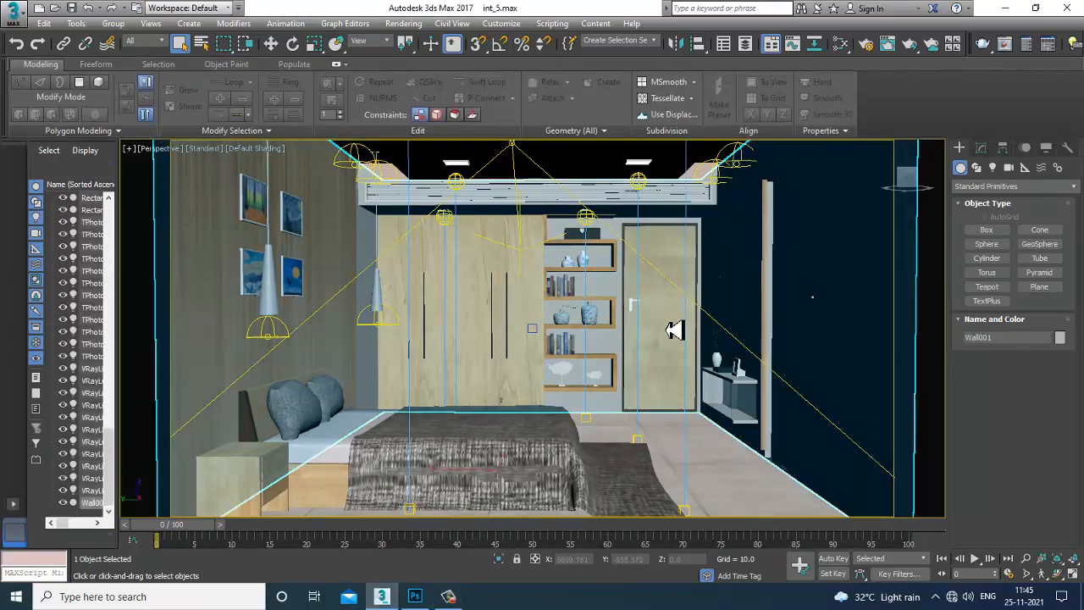
pyautogui.scroll(-8, 606, 365)
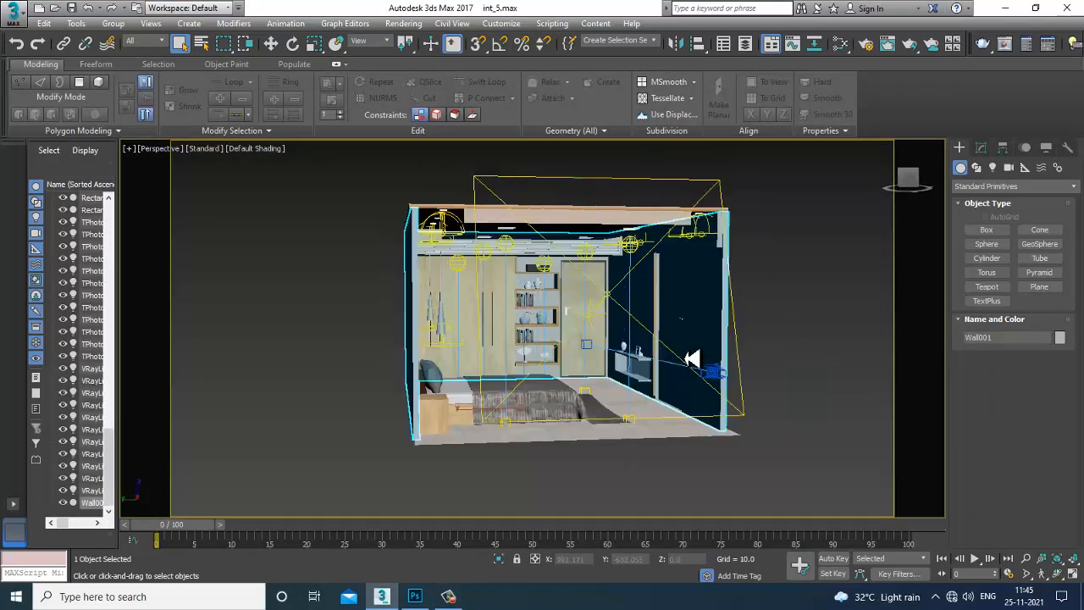
pyautogui.scroll(8, 692, 359)
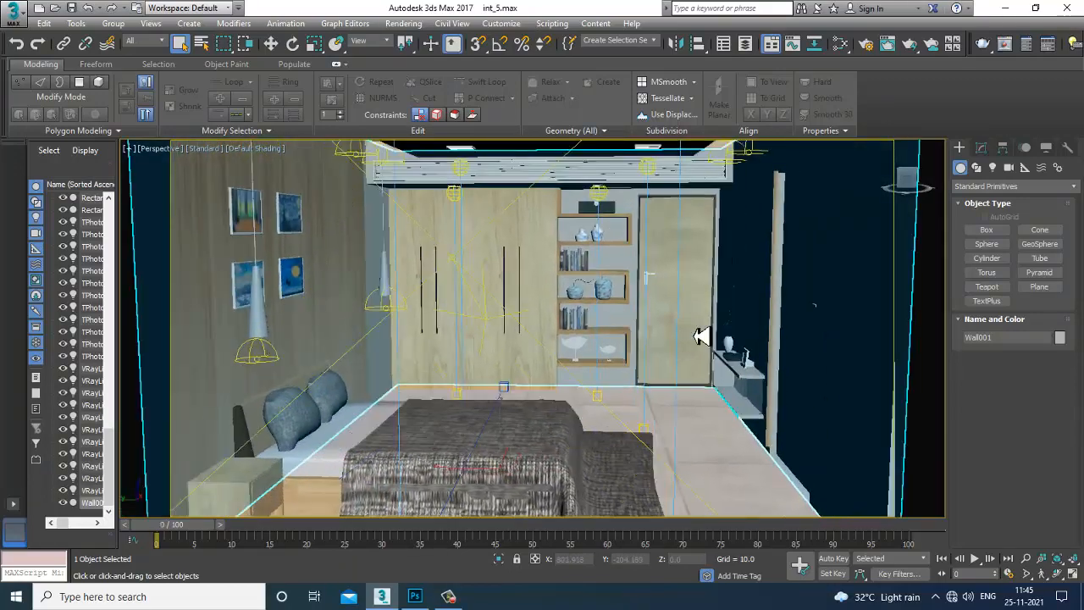
pyautogui.scroll(-6, 701, 335)
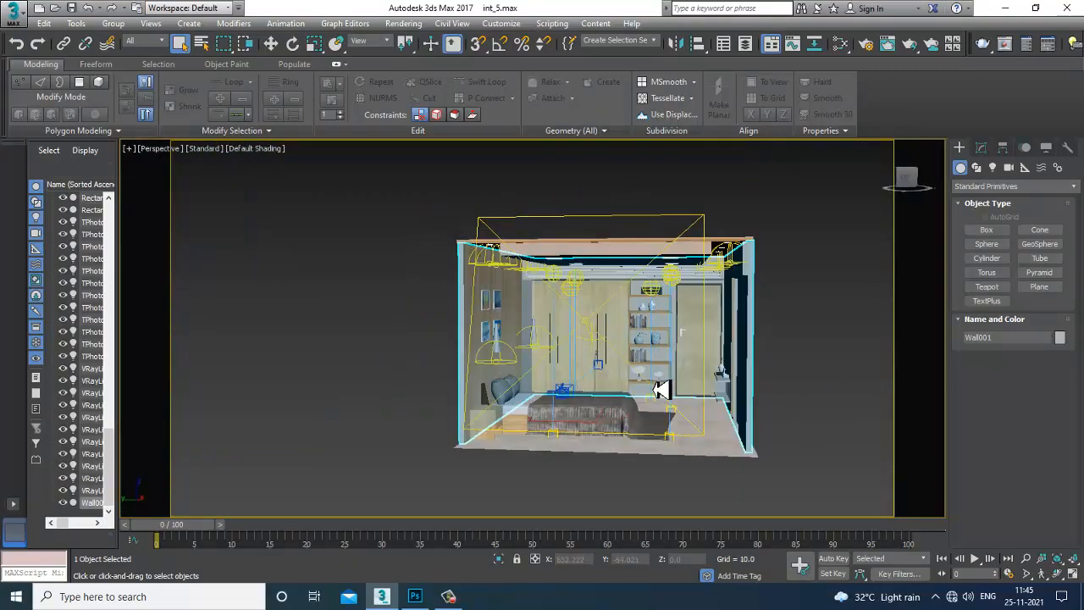
pyautogui.scroll(6, 669, 380)
pyautogui.scroll(4, 641, 361)
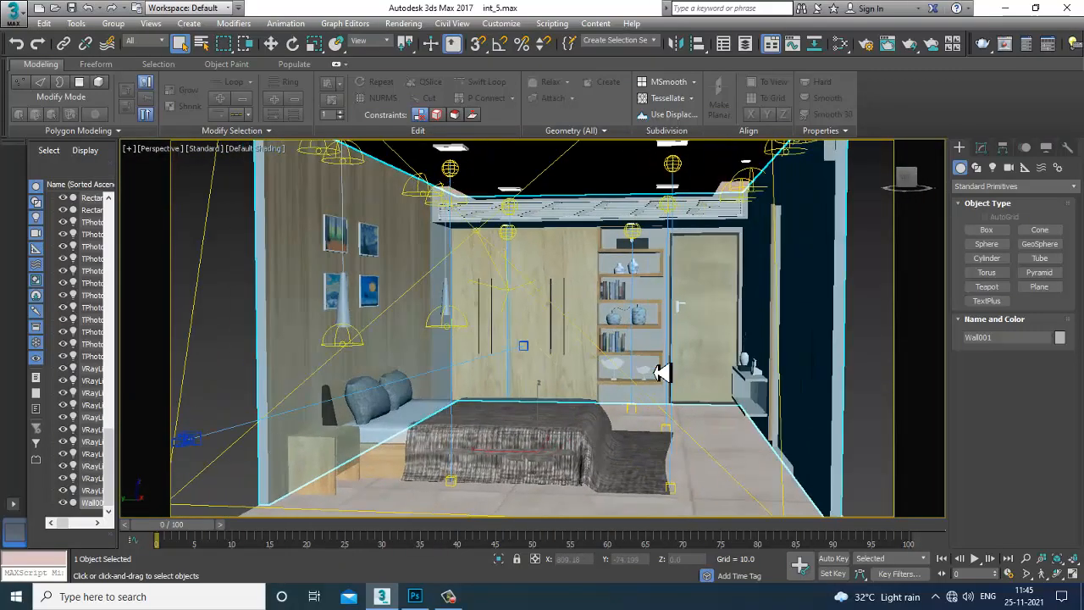
pyautogui.scroll(-3, 641, 361)
pyautogui.scroll(-5, 635, 373)
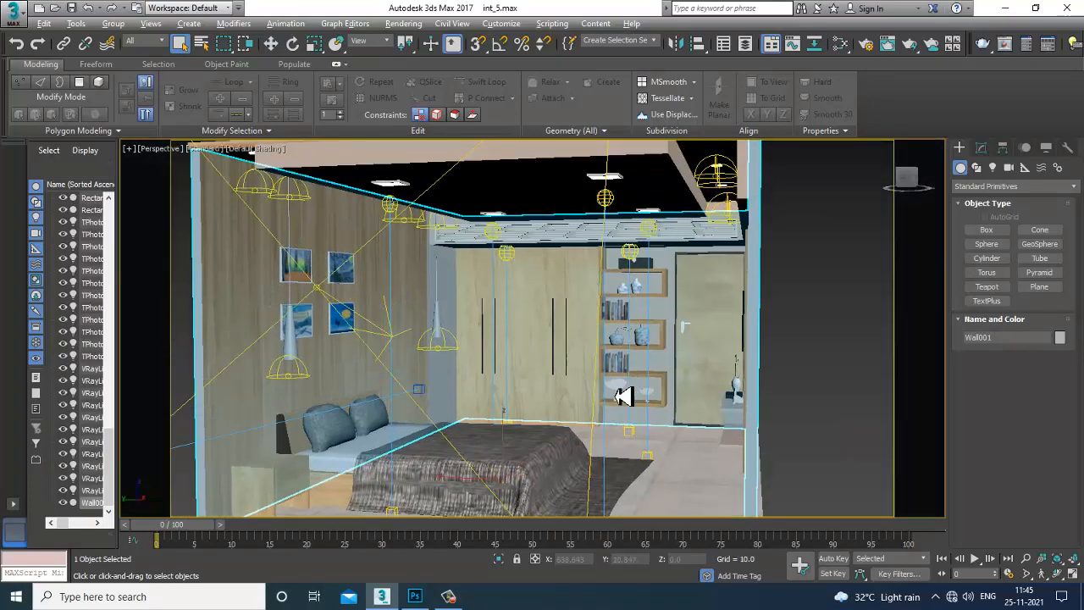
pyautogui.scroll(4, 636, 387)
pyautogui.scroll(4, 598, 370)
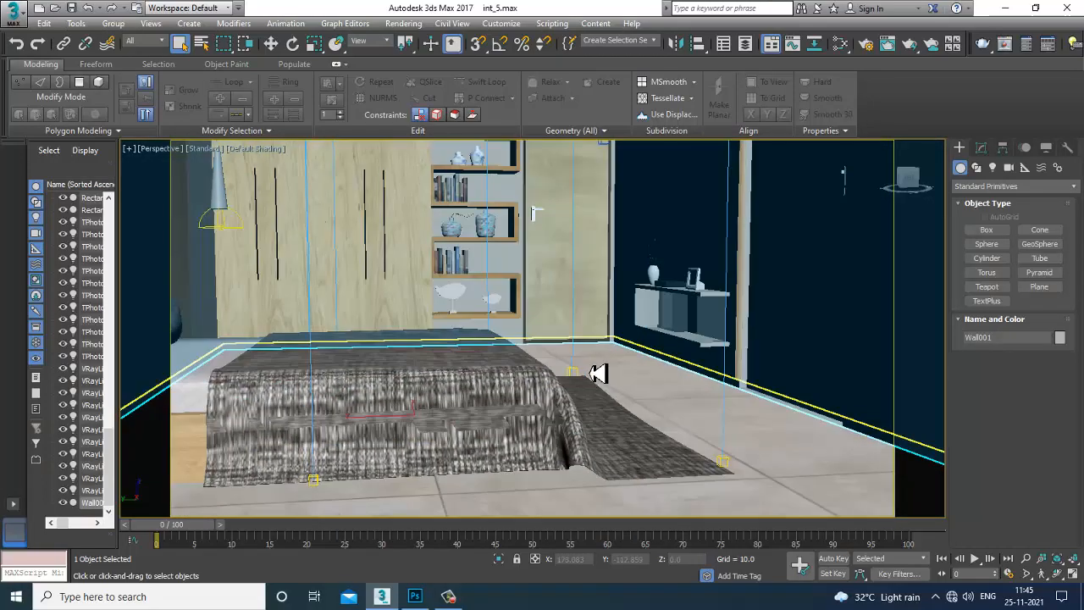
pyautogui.scroll(-4, 585, 376)
pyautogui.scroll(4, 600, 392)
pyautogui.scroll(-4, 593, 390)
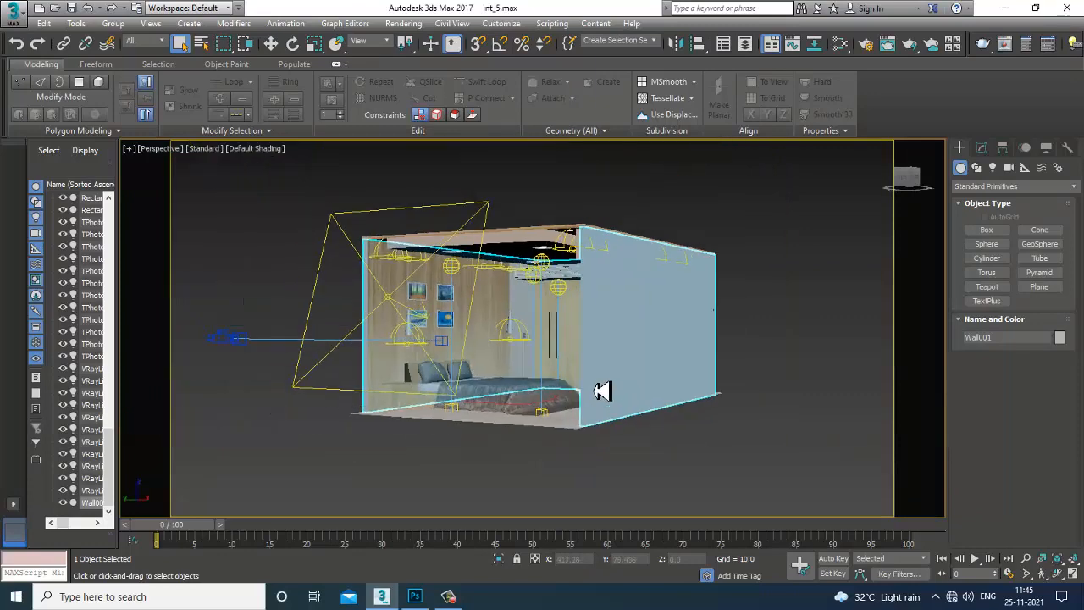
pyautogui.scroll(5, 634, 387)
pyautogui.moveTo(705, 408); pyautogui.dragTo(667, 399)
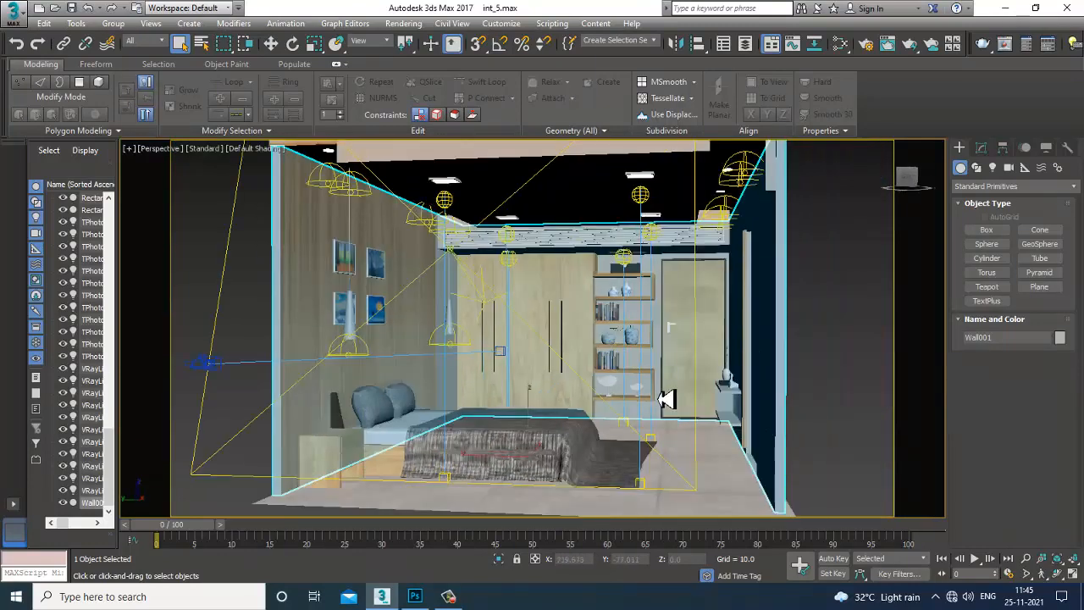
# Return to the PhysCamera001 camera view and switch over to Photoshop.
pyautogui.press('c')
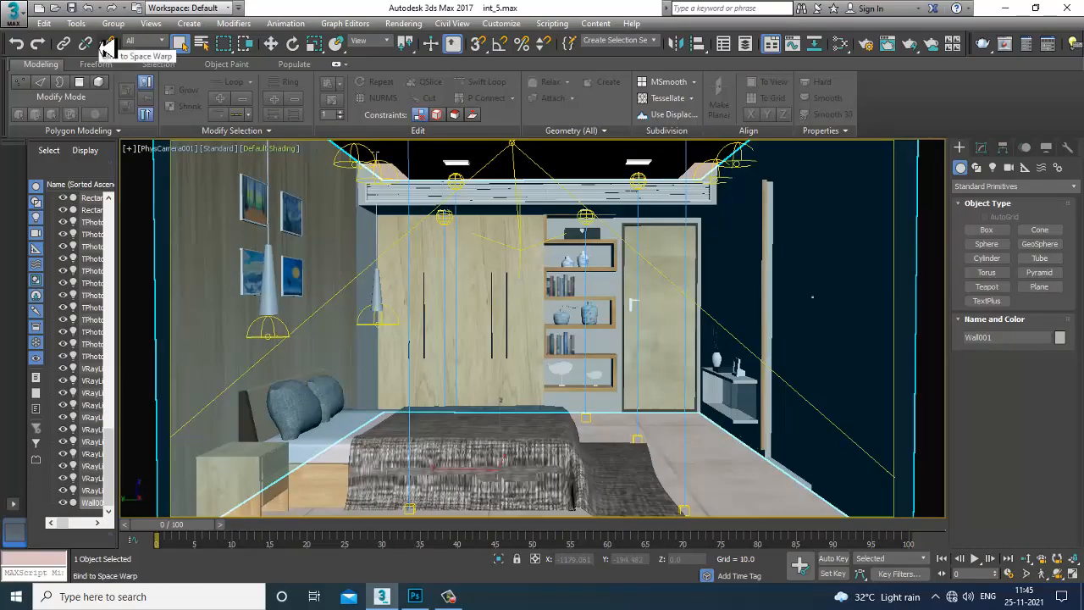
pyautogui.click(178, 43)
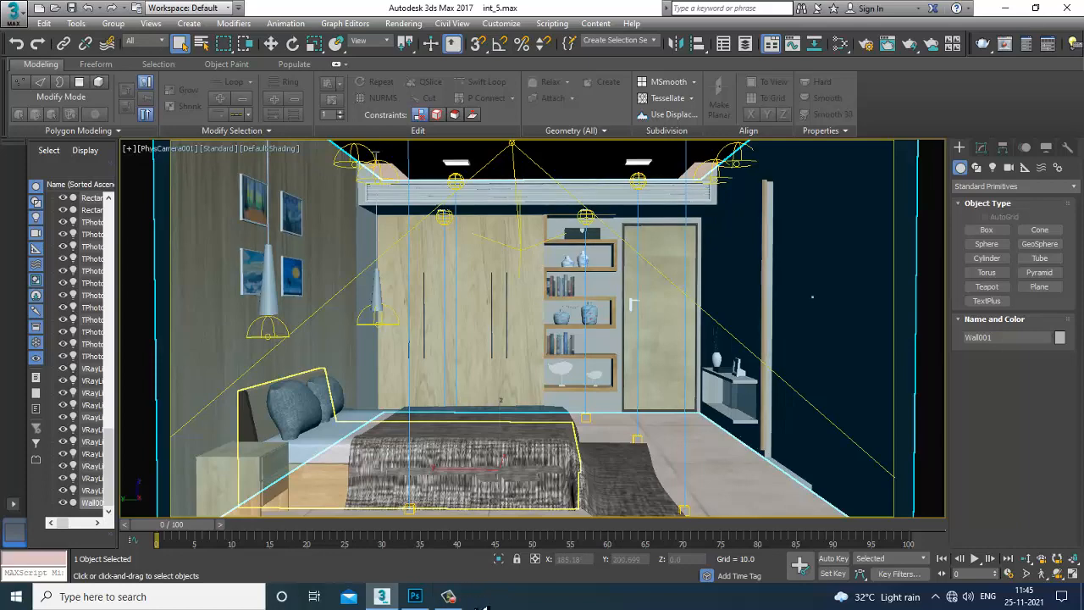
pyautogui.click(415, 596)
# Bring up the File > Open dialog.
pyautogui.click(41, 12)
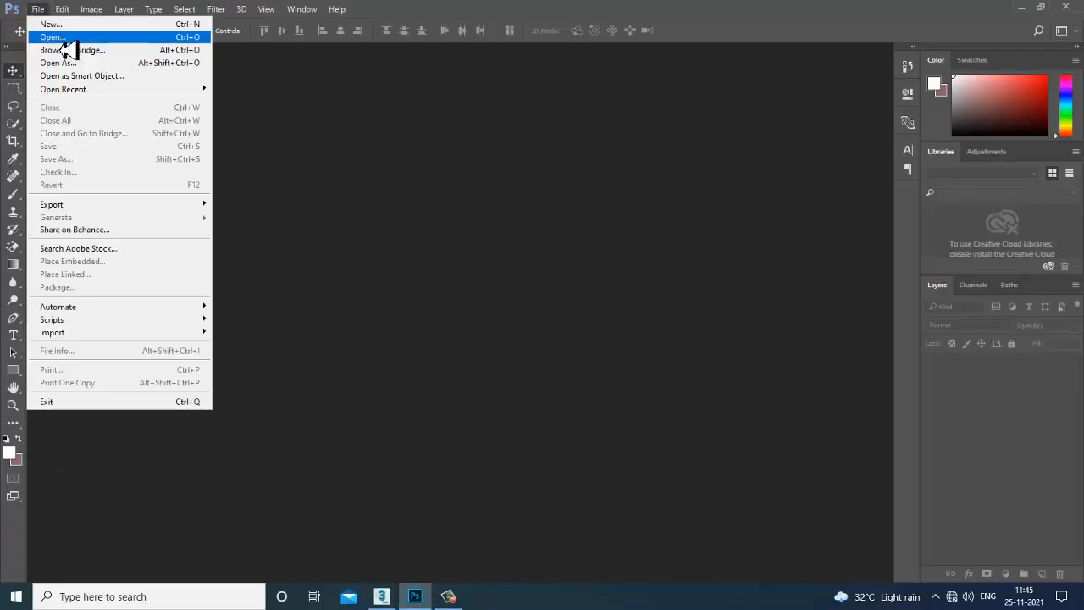
pyautogui.click(61, 39)
pyautogui.click(34, 8)
pyautogui.click(66, 36)
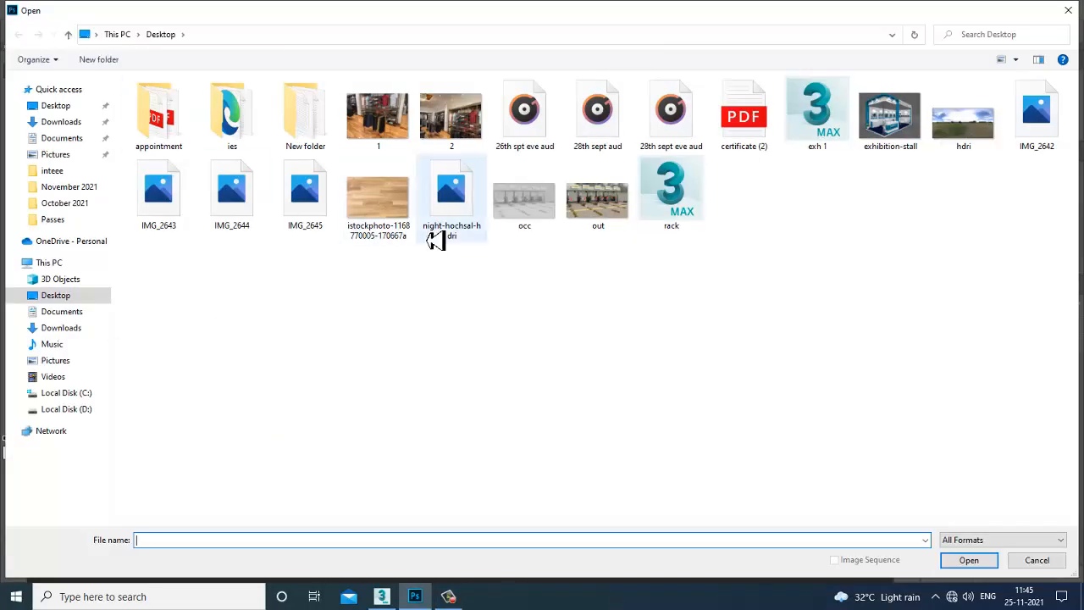
# Browse to D: > October 2021 > inteee > Passes.
pyautogui.click(73, 415)
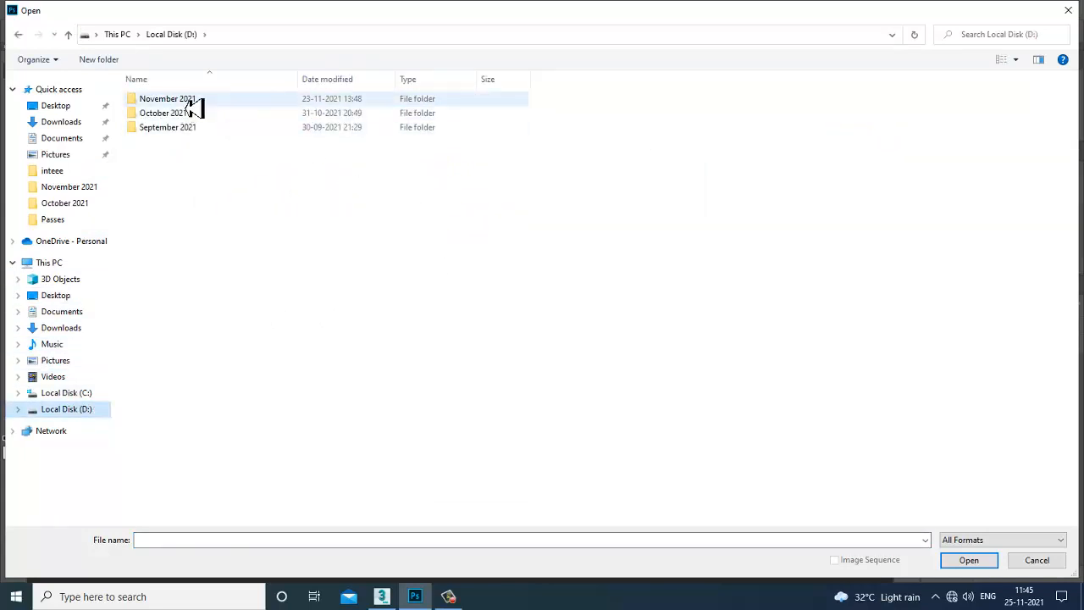
pyautogui.doubleClick(189, 102)
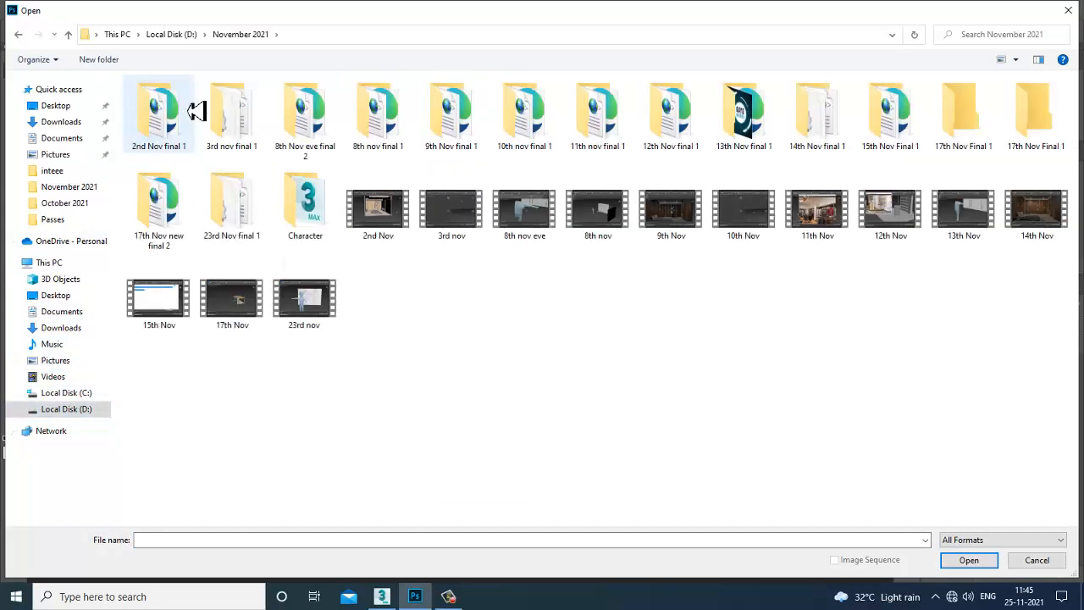
pyautogui.click(188, 39)
pyautogui.doubleClick(174, 113)
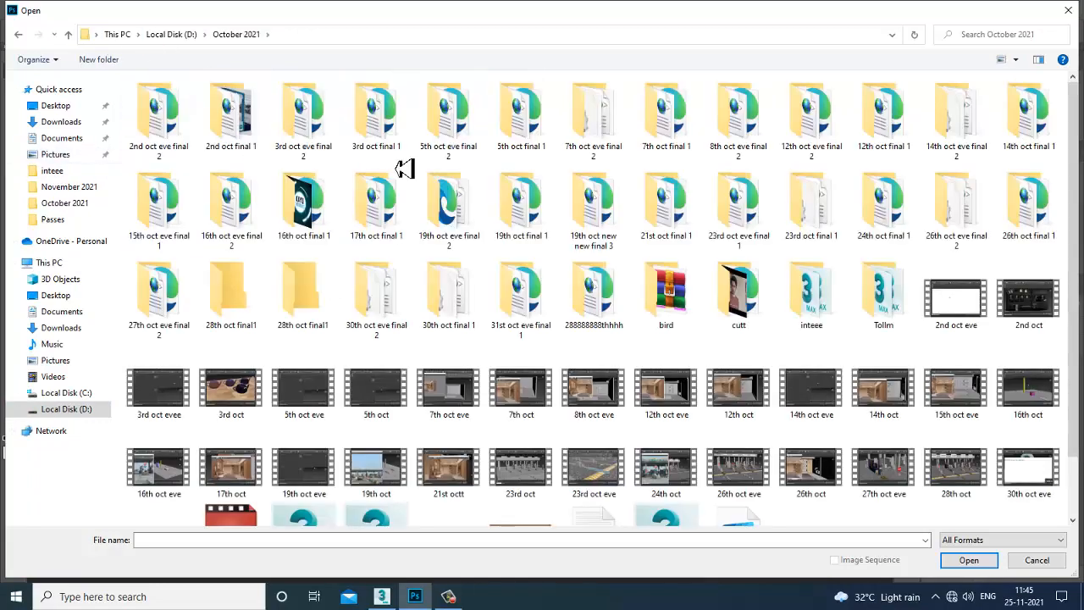
pyautogui.click(315, 141)
pyautogui.press('i')
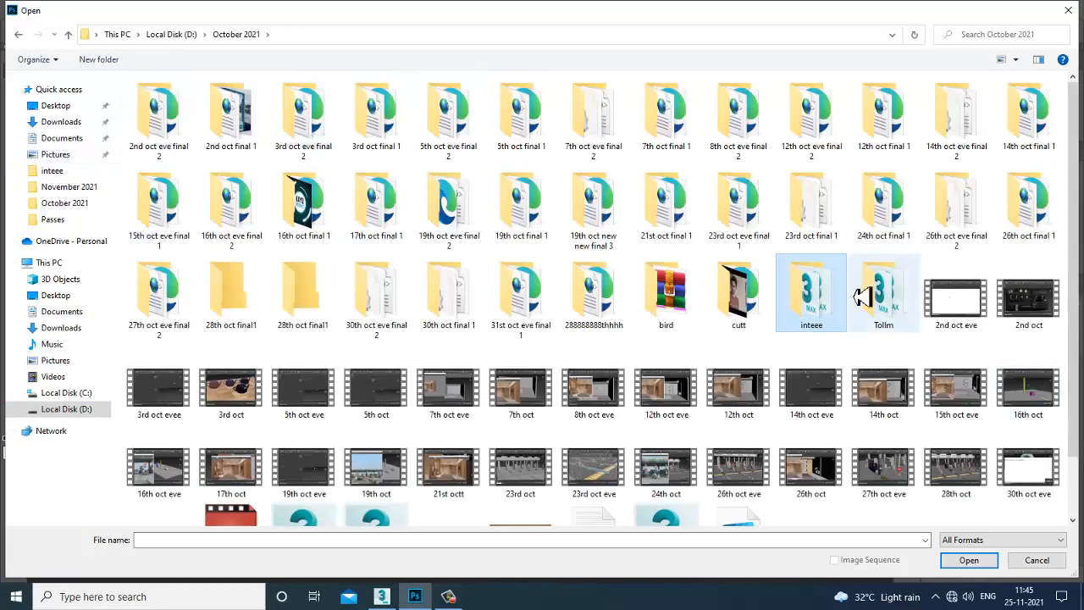
pyautogui.press('Return')
pyautogui.doubleClick(162, 124)
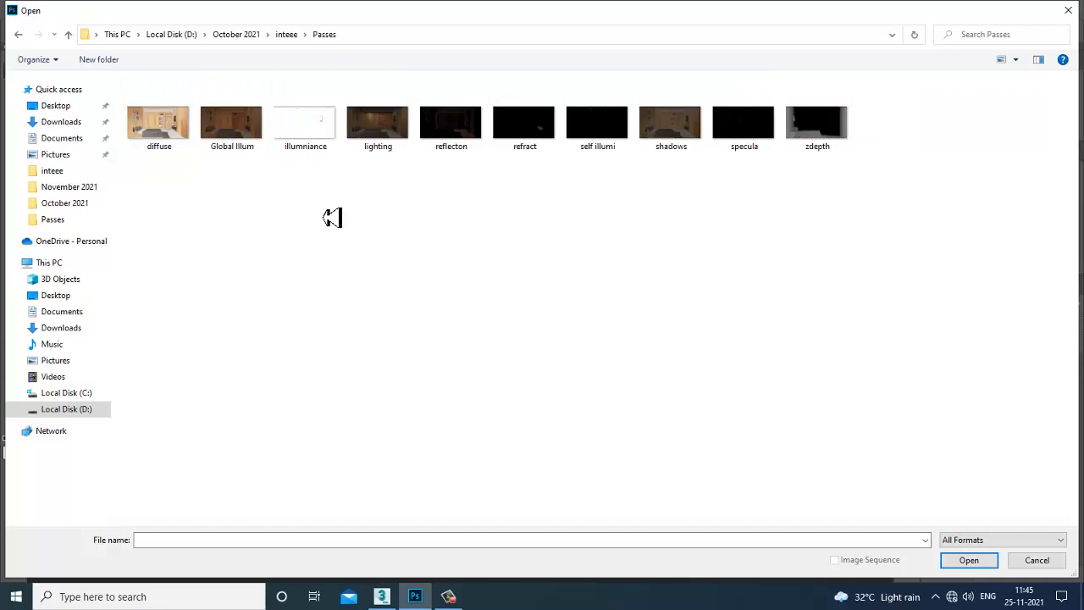
# Show the desktop briefly, then bring Photoshop's file browser back.
pyautogui.press('super+d')
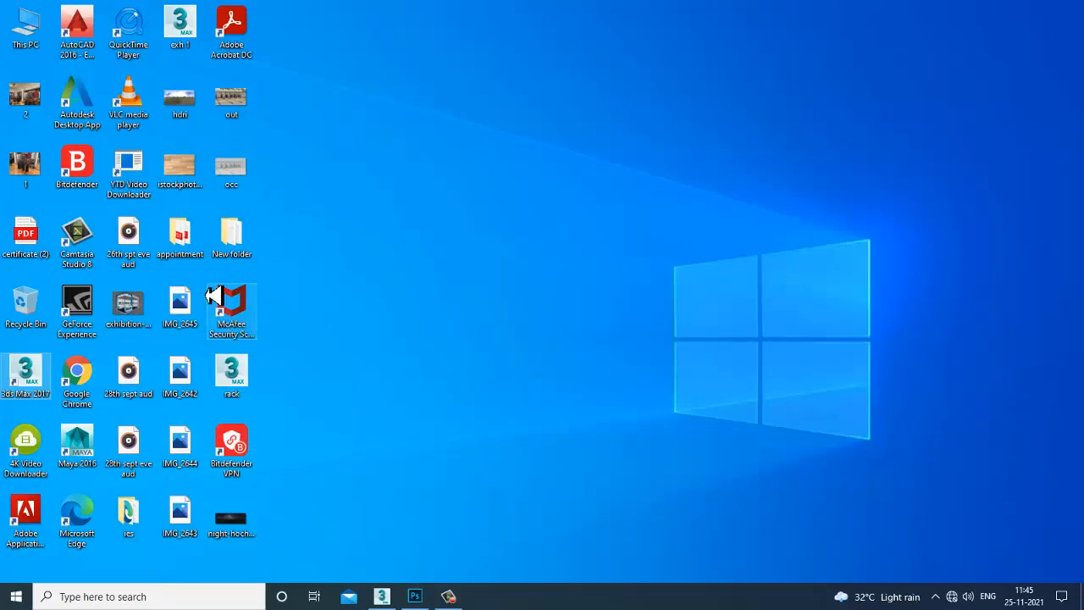
pyautogui.click(184, 312)
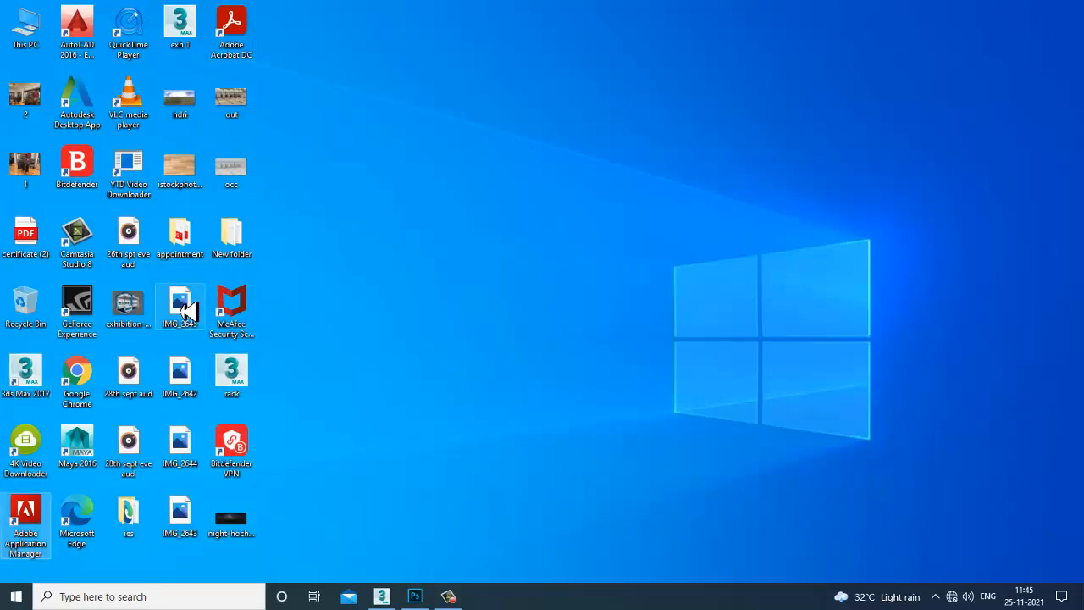
pyautogui.click(419, 597)
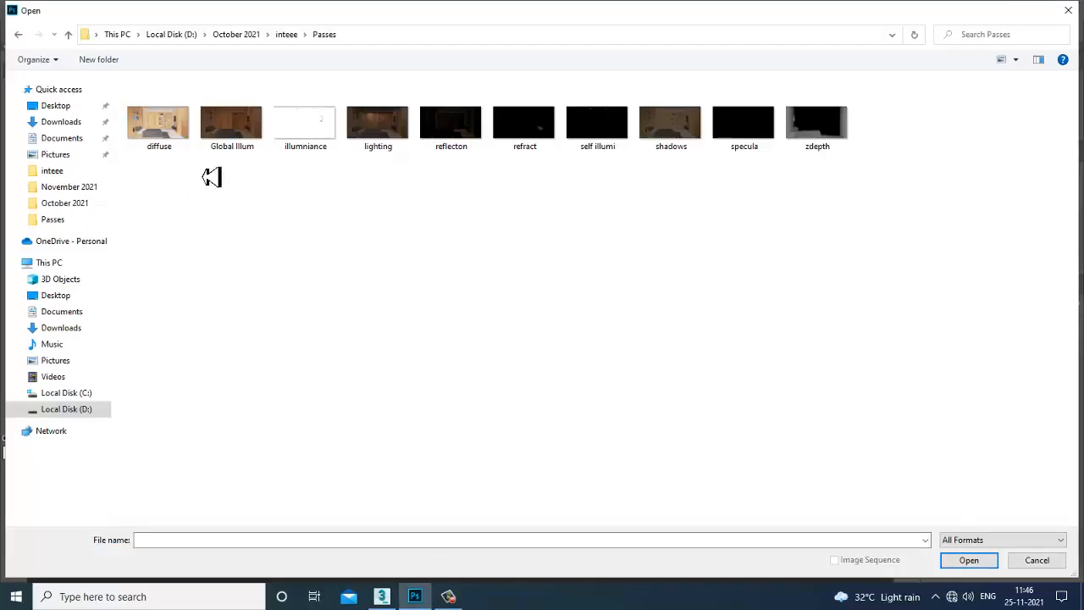
# Pick out the diffuse, Global Illum and illumniance passes in the Passes folder.
pyautogui.moveTo(169, 166); pyautogui.dragTo(910, 121)
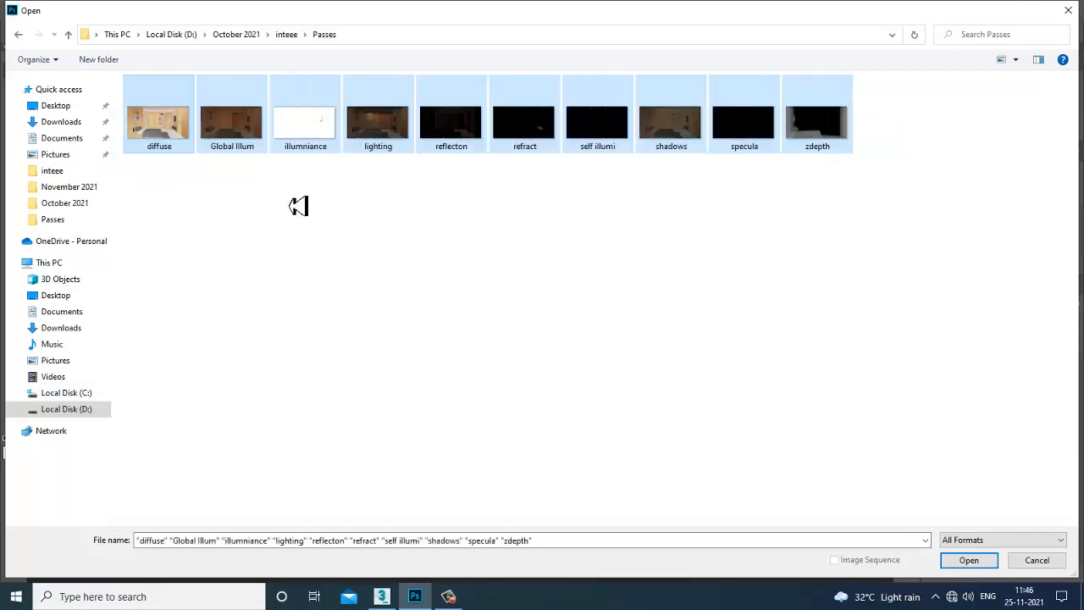
pyautogui.click(243, 193)
pyautogui.click(187, 138)
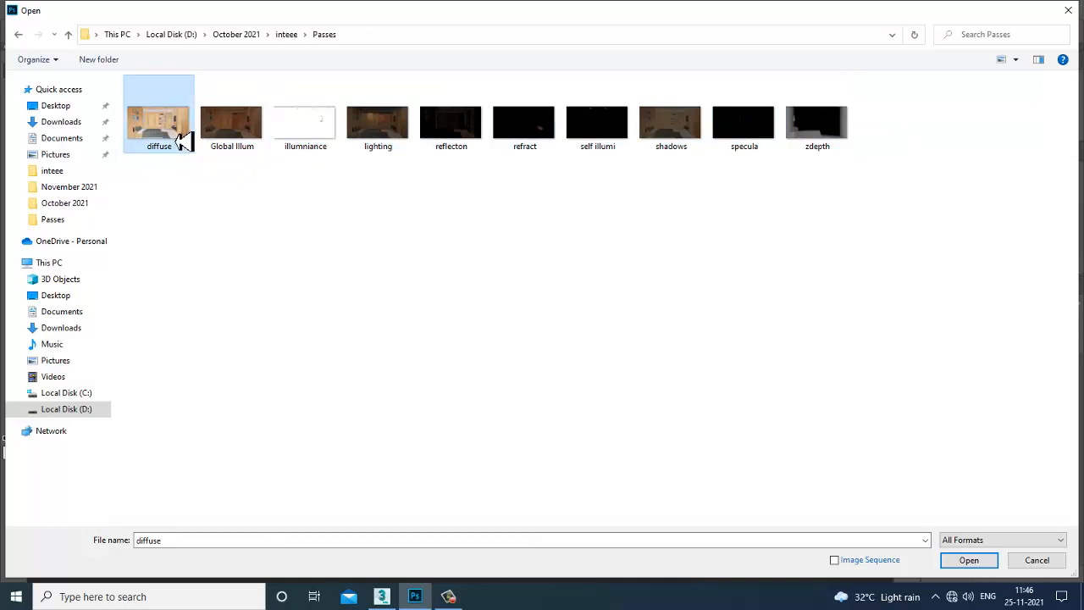
pyautogui.click(254, 149)
pyautogui.click(171, 137)
pyautogui.click(237, 150)
pyautogui.click(303, 136)
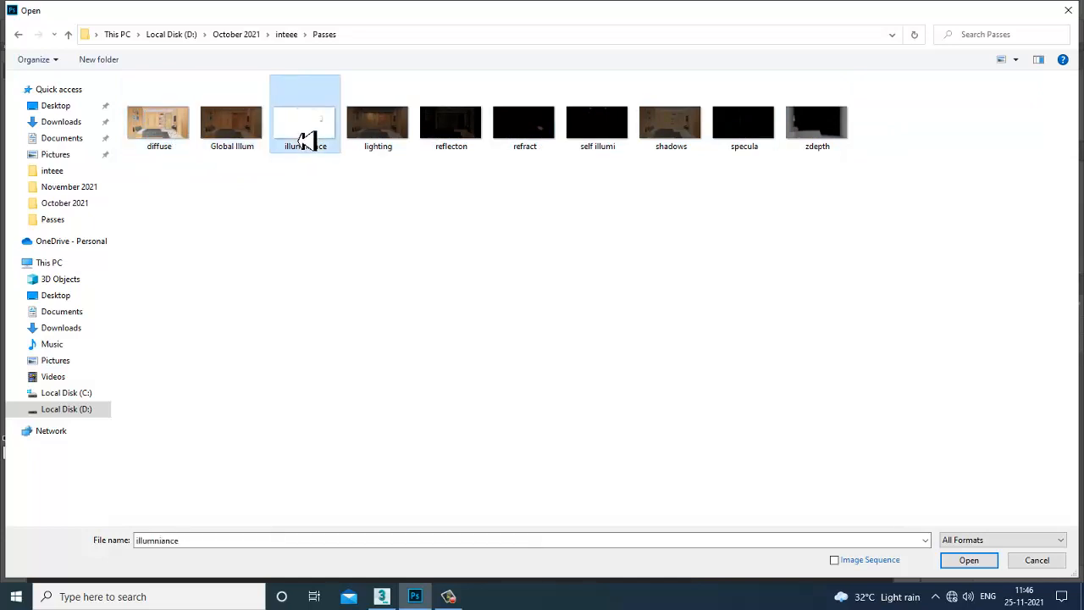
# Pick out the lighting, reflecton, refract, self illumi, shadows, specula and zdepth passes.
pyautogui.click(363, 128)
pyautogui.click(448, 127)
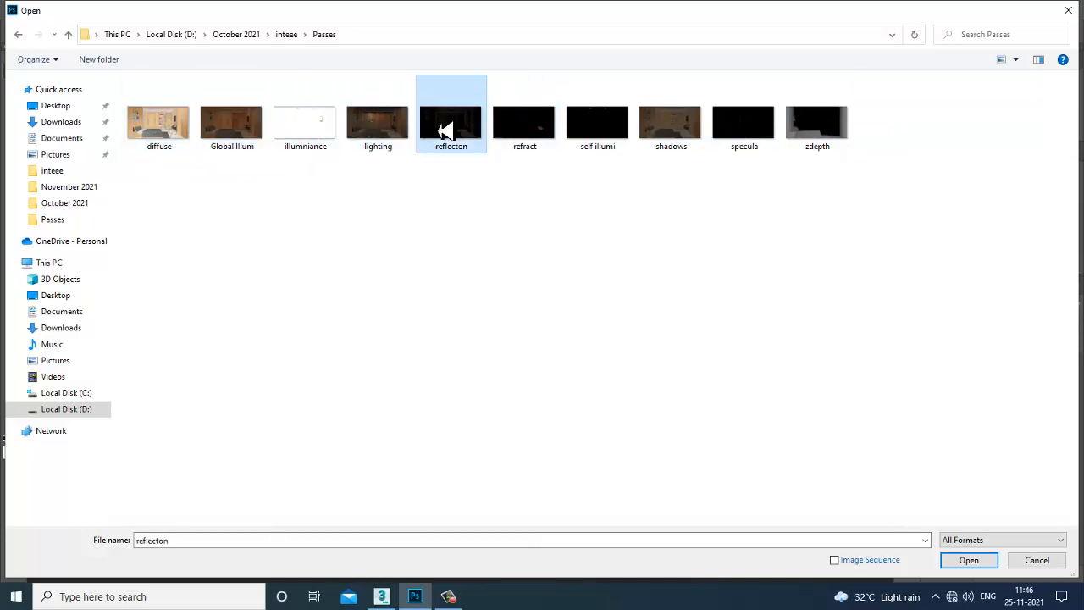
pyautogui.click(531, 145)
pyautogui.click(589, 144)
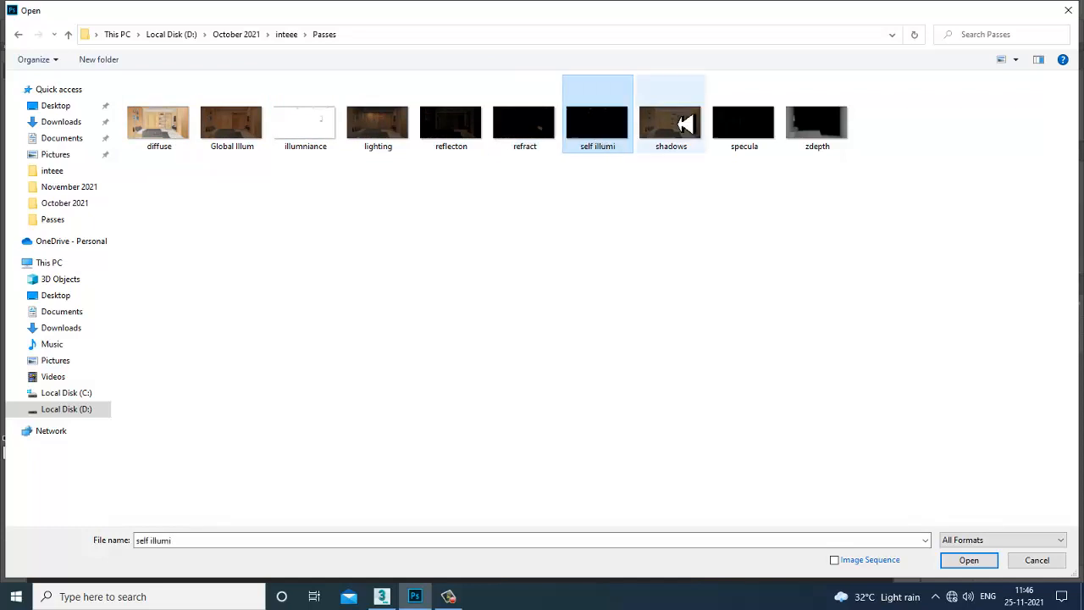
pyautogui.click(677, 123)
pyautogui.click(770, 133)
pyautogui.click(825, 138)
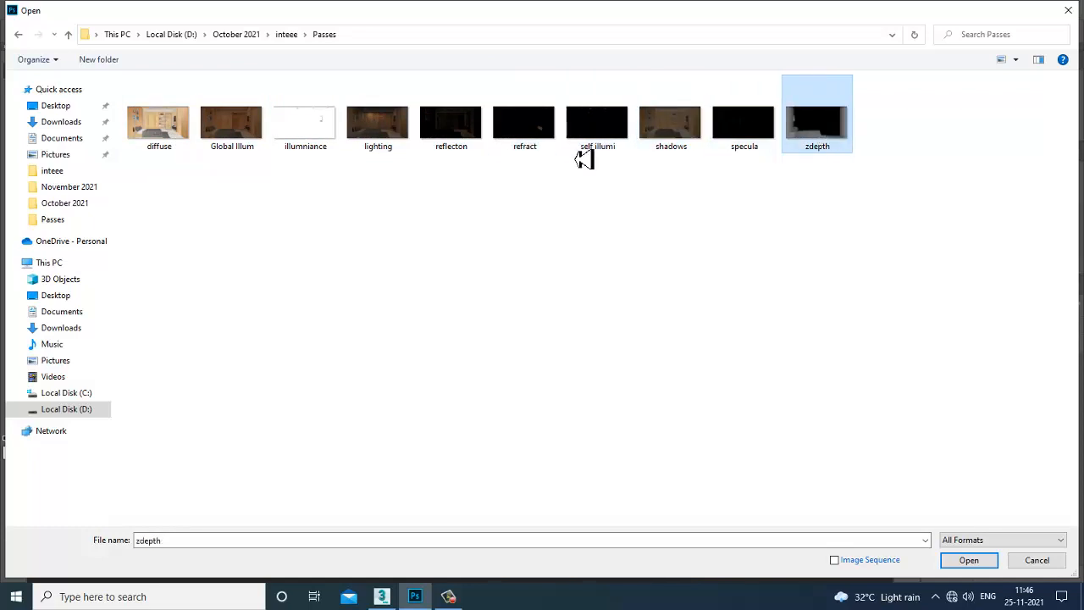
# Open all ten pass images as separate documents, then bring 3ds Max forward.
pyautogui.moveTo(151, 188); pyautogui.dragTo(875, 95)
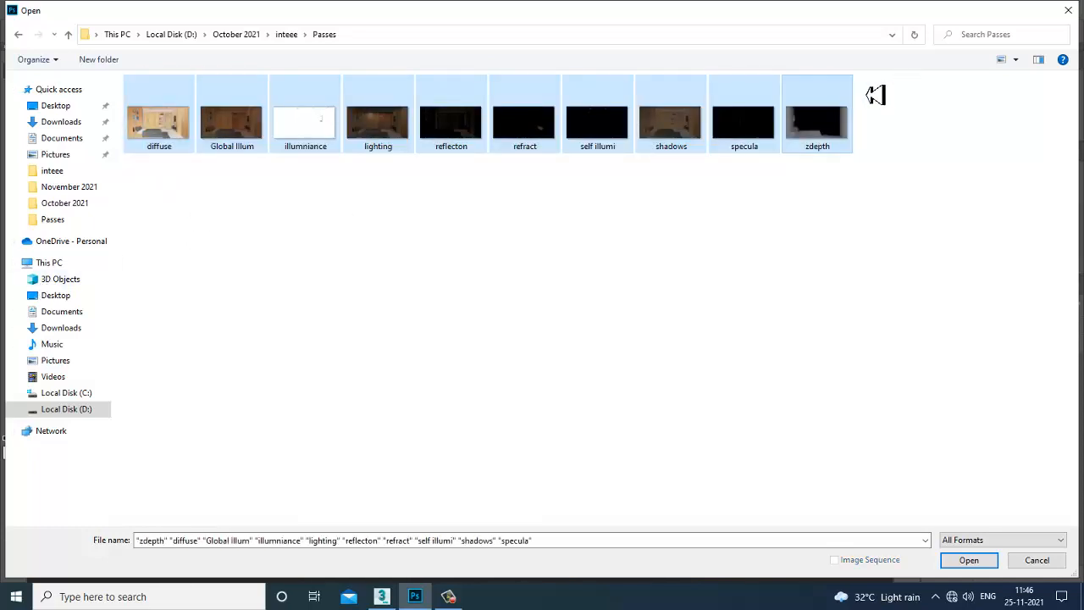
pyautogui.click(970, 561)
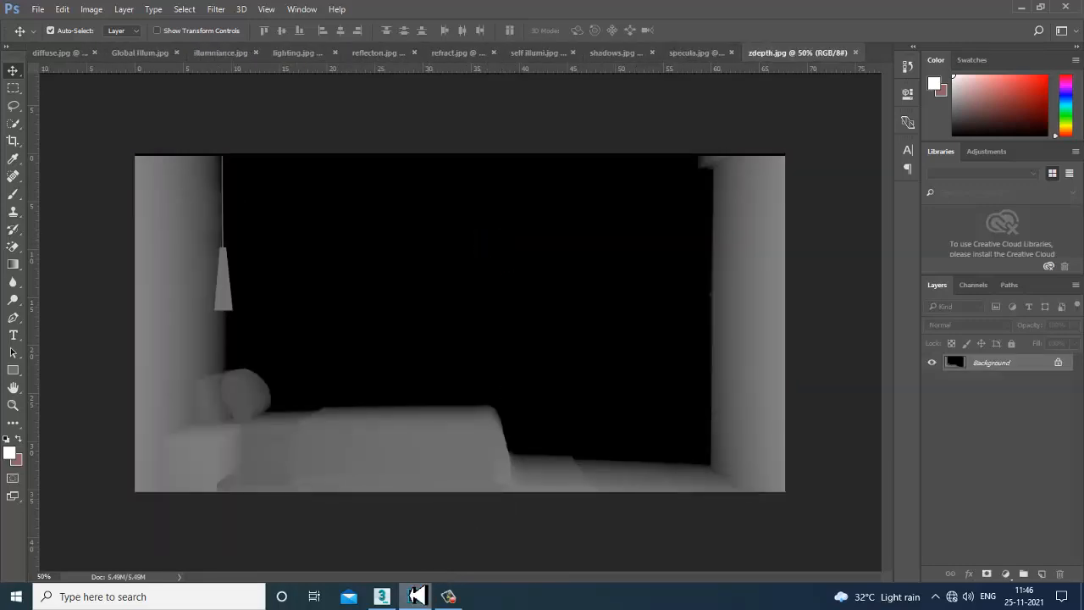
pyautogui.click(383, 595)
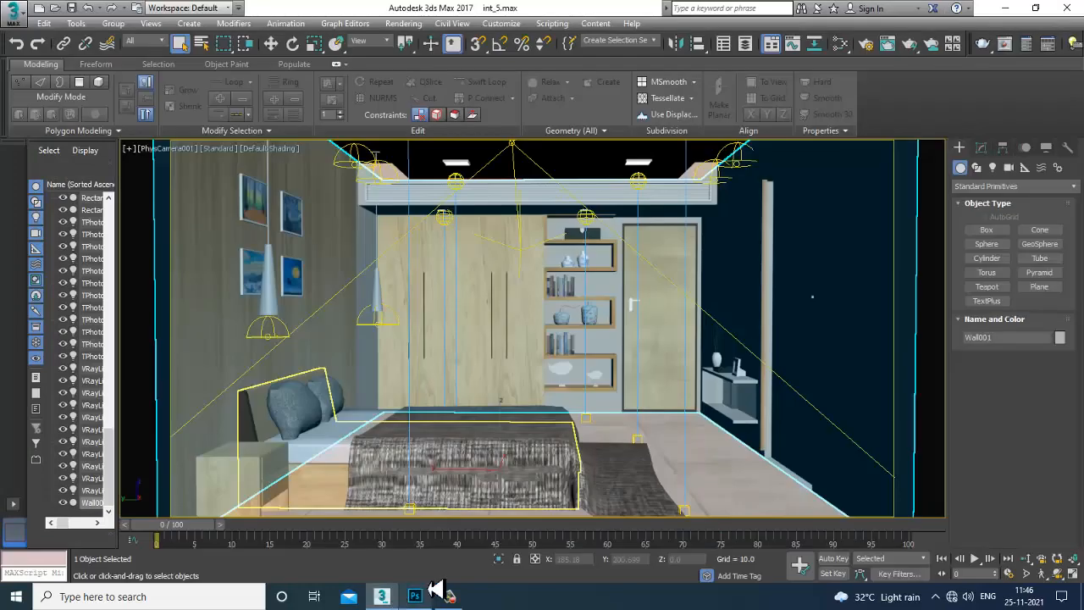
# Load int_6.max from Recent Documents without saving the current scene.
pyautogui.click(13, 19)
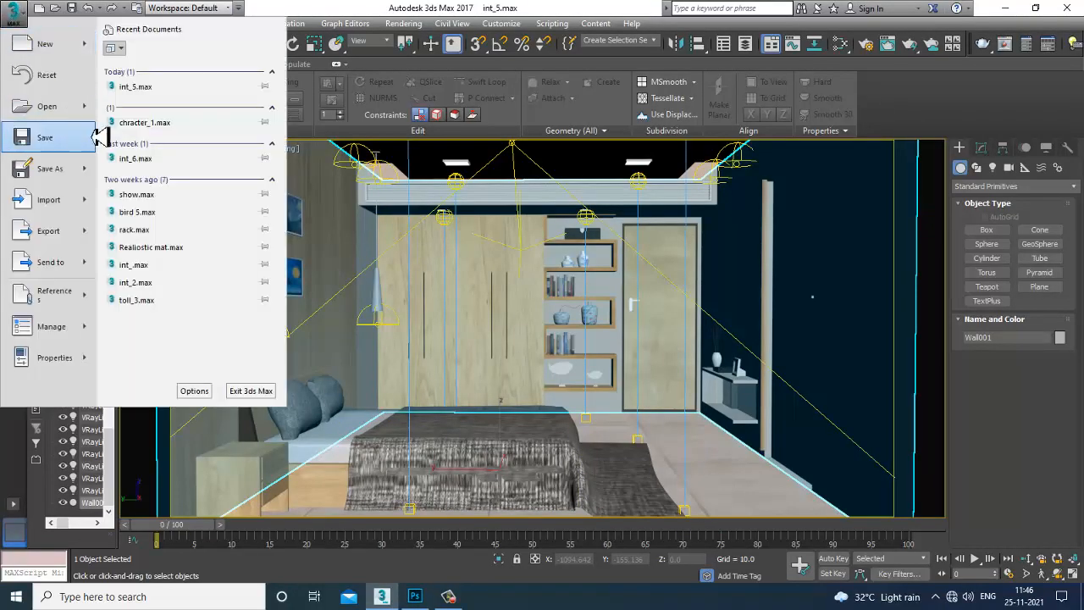
pyautogui.click(167, 174)
pyautogui.click(547, 319)
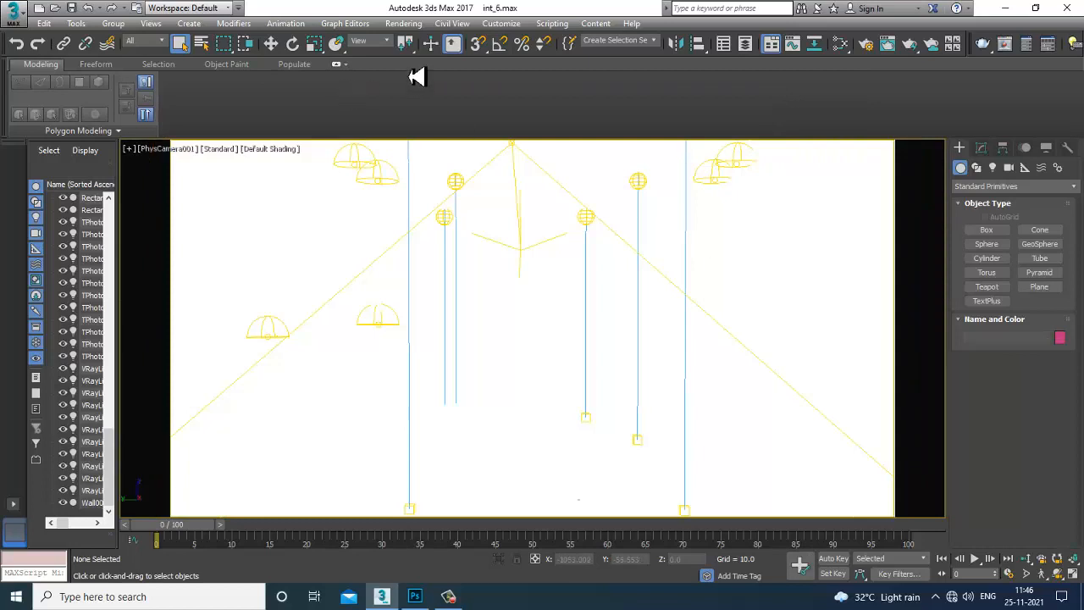
# Start a Rendering > Render of the scene, then return to Photoshop.
pyautogui.click(403, 23)
pyautogui.click(427, 40)
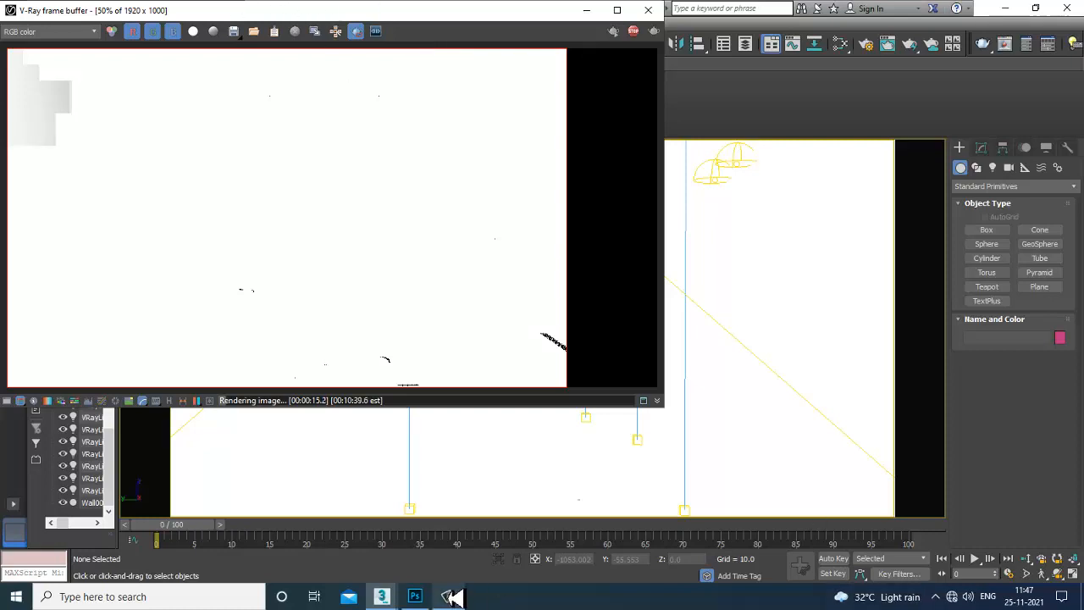
pyautogui.click(415, 597)
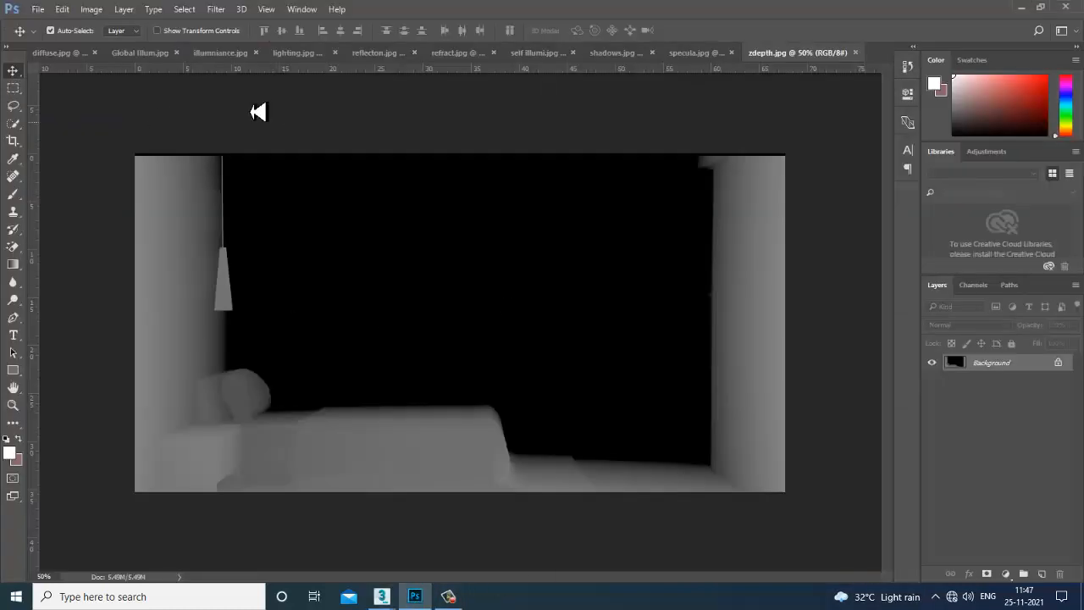
# Unlock diffuse.jpg's Background as a layer renamed Diffuse, and float reflecton.jpg in a window.
pyautogui.click(61, 57)
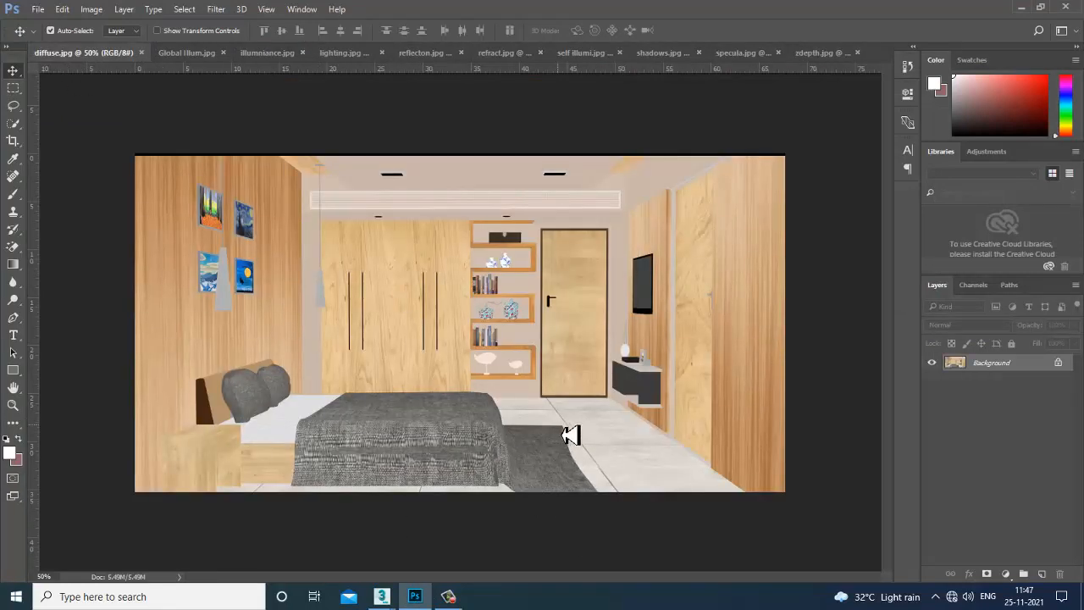
pyautogui.doubleClick(991, 375)
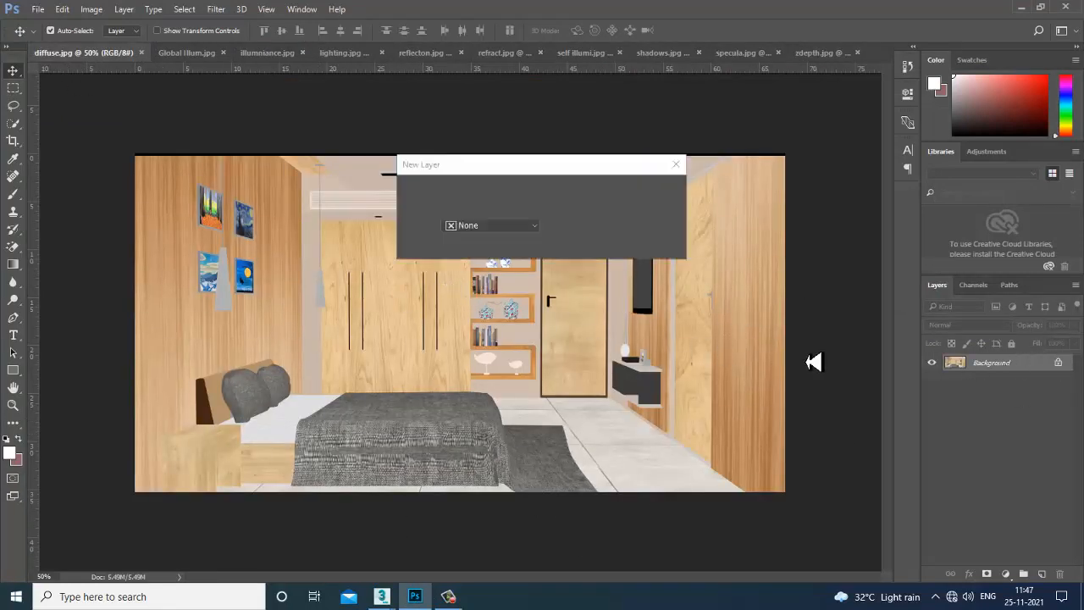
pyautogui.press('Return')
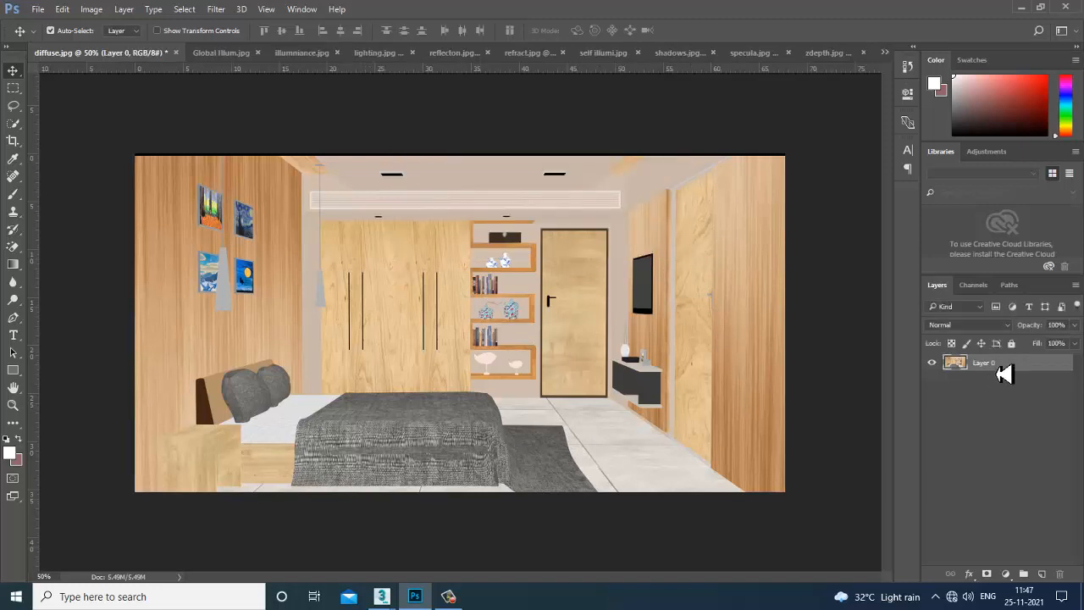
pyautogui.doubleClick(1000, 371)
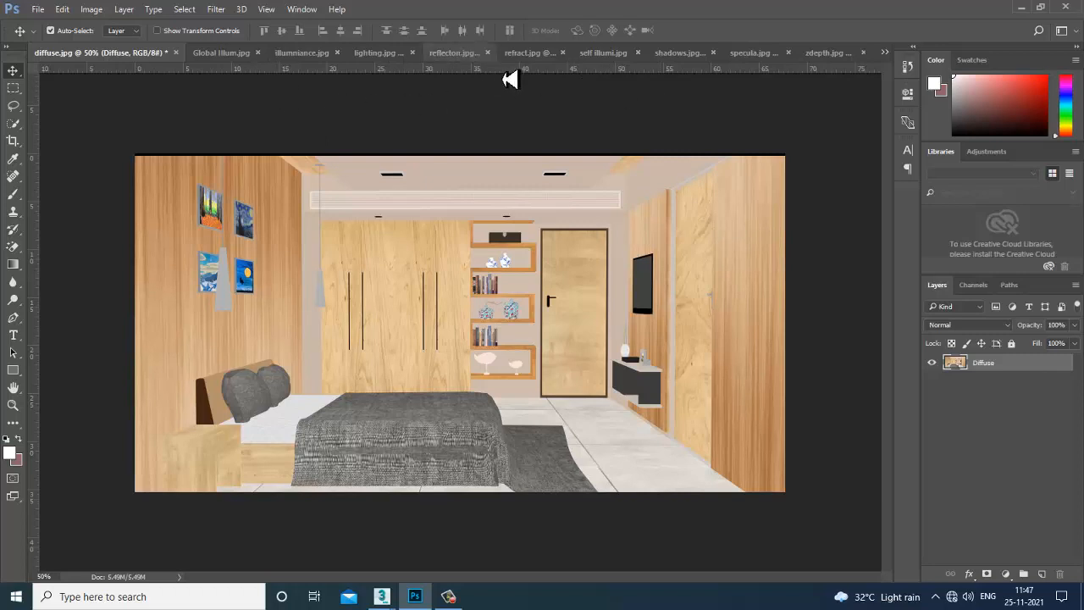
pyautogui.moveTo(455, 54); pyautogui.dragTo(694, 271)
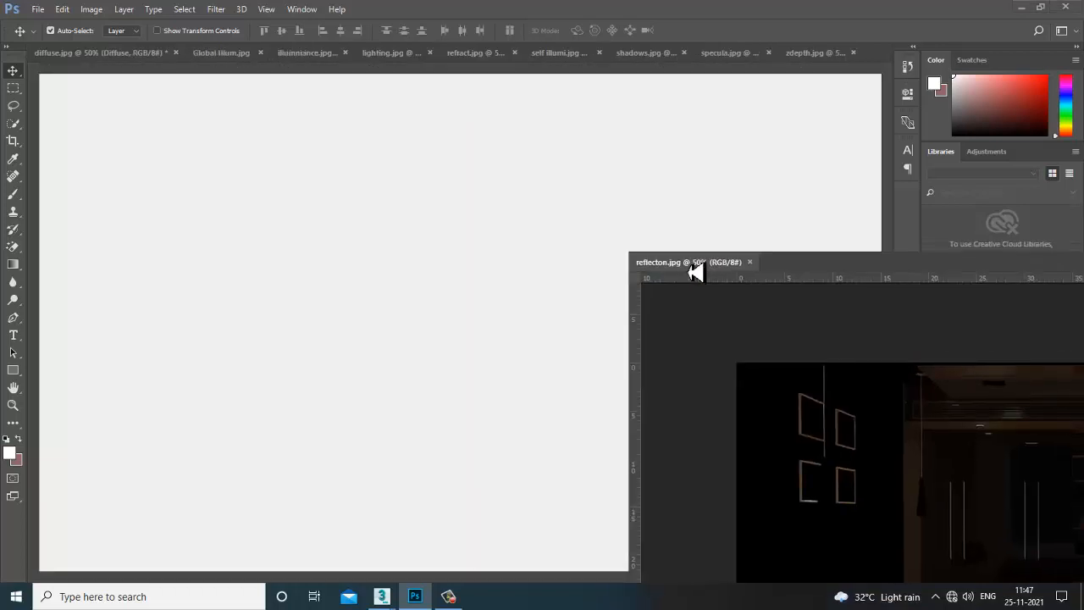
# Copy the reflection image onto diffuse.jpg, align it to the canvas, and rename it reflec.
pyautogui.moveTo(988, 487); pyautogui.dragTo(420, 352)
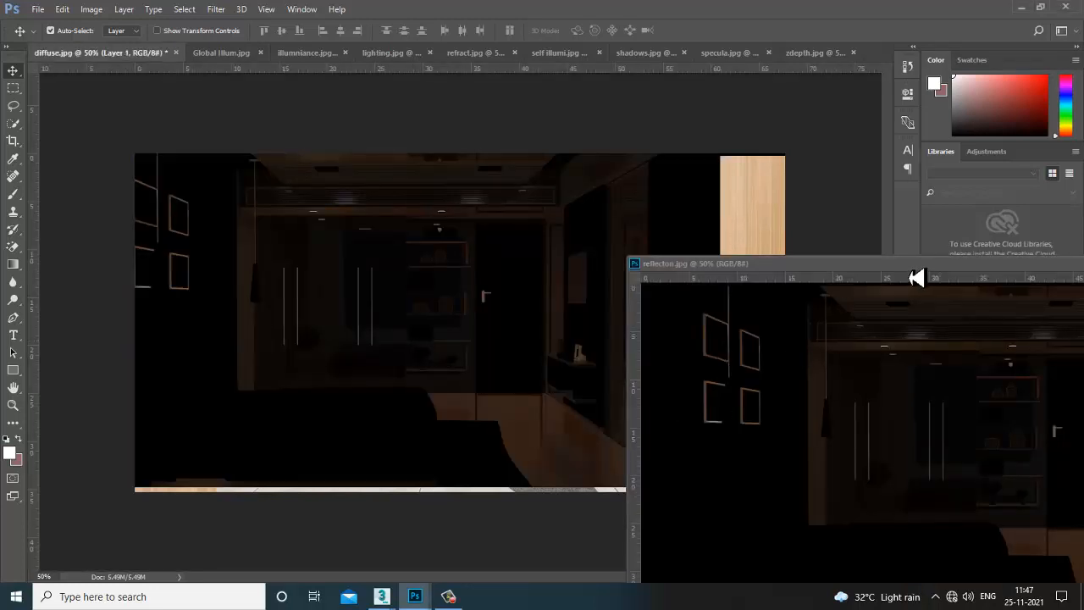
pyautogui.moveTo(942, 268); pyautogui.dragTo(505, 262)
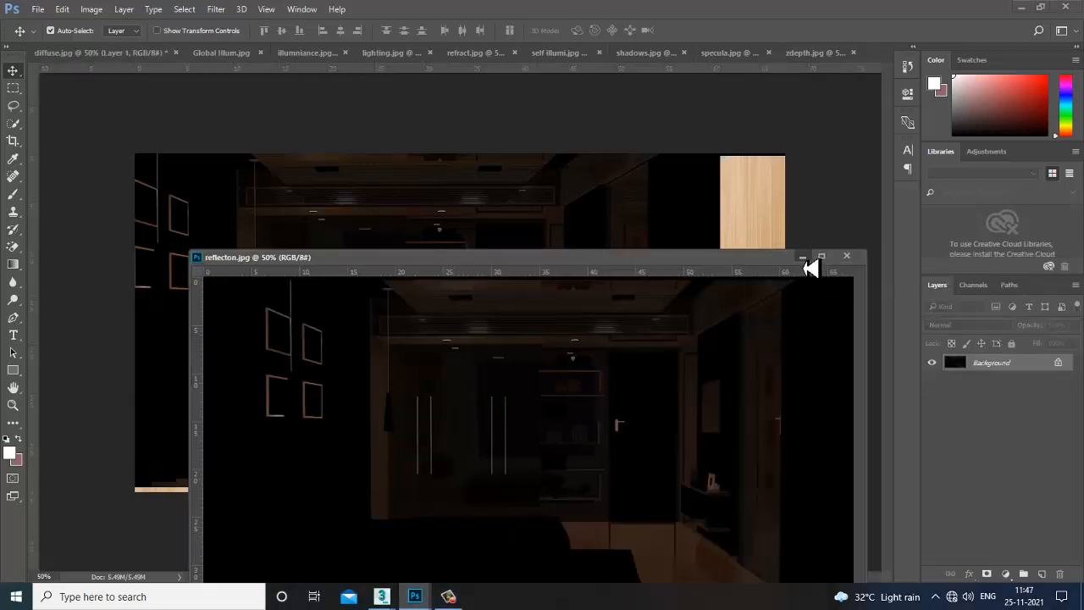
pyautogui.click(804, 258)
pyautogui.moveTo(441, 344); pyautogui.dragTo(505, 348)
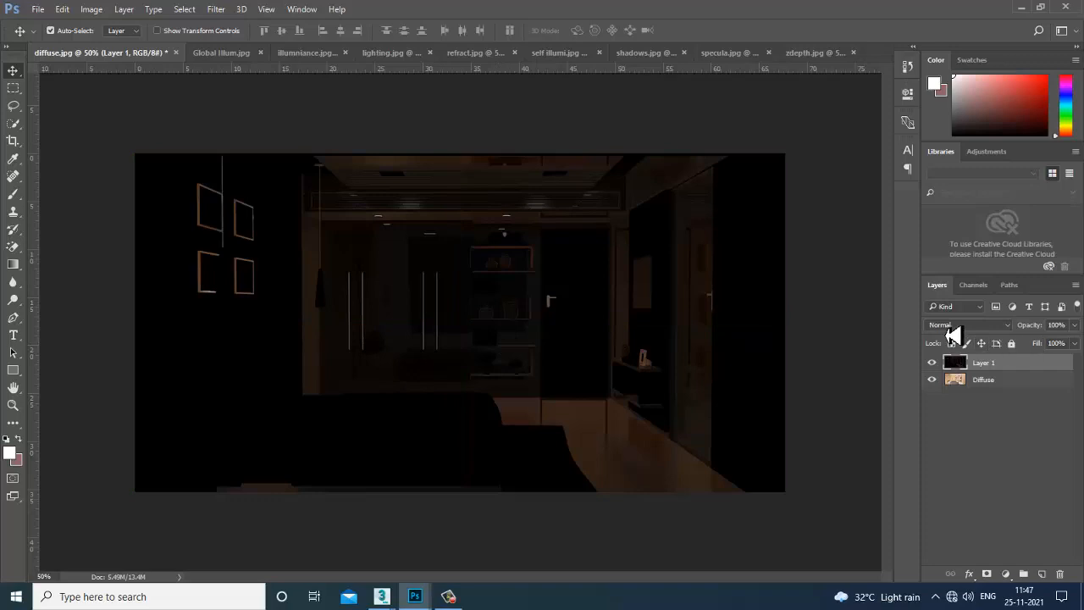
pyautogui.doubleClick(994, 365)
pyautogui.press('Return')
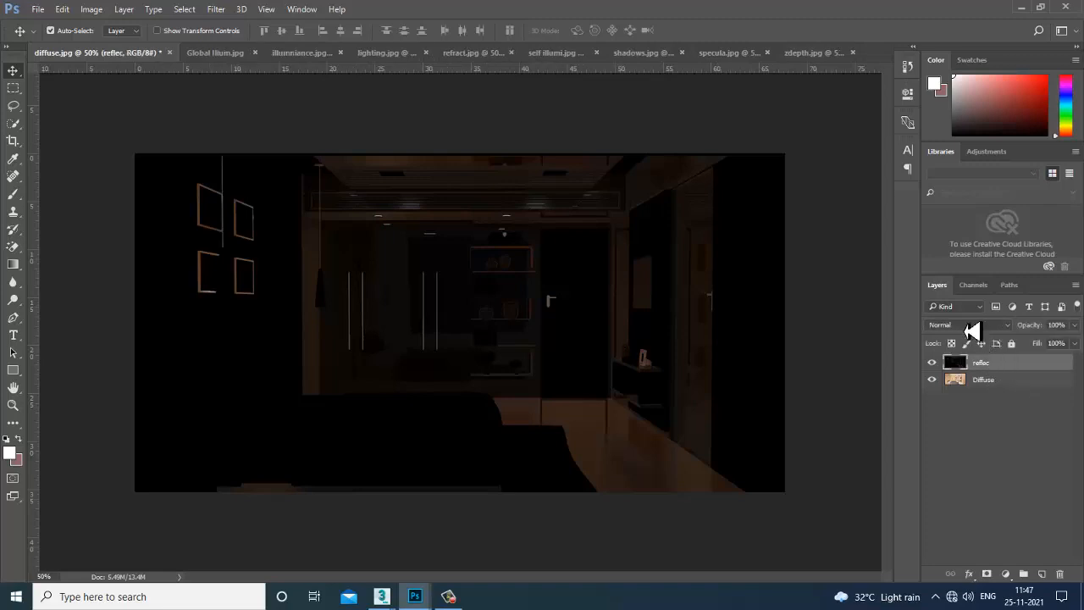
# Try Dissolve, Lighten and Linear Dodge (Add) on reflec, toggling it to compare.
pyautogui.click(972, 328)
pyautogui.click(973, 341)
pyautogui.press('Down')
pyautogui.press('Down')
pyautogui.press('Down')
pyautogui.press('Down')
pyautogui.press('Down')
pyautogui.press('Down')
pyautogui.press('Down')
pyautogui.press('Down')
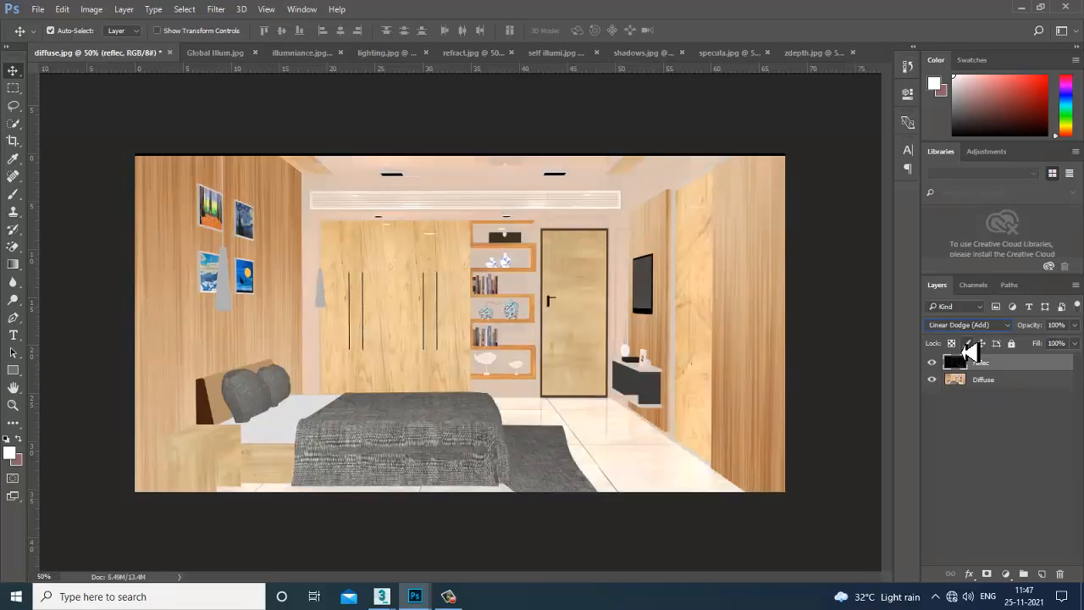
pyautogui.press('Up')
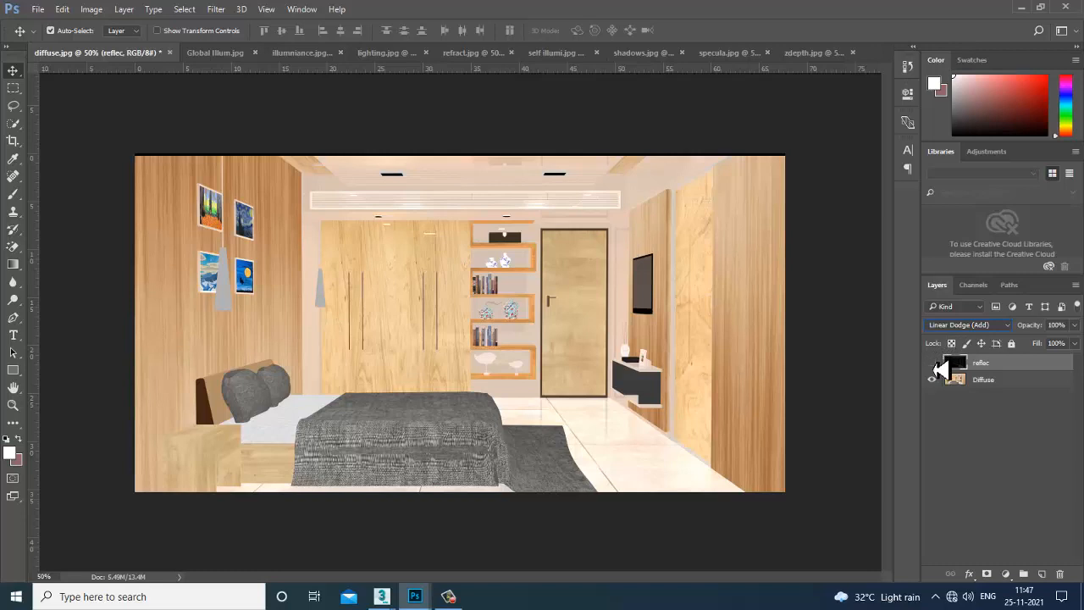
pyautogui.click(933, 362)
pyautogui.click(933, 362)
pyautogui.click(934, 363)
pyautogui.click(933, 363)
# Try Overlay through Luminosity, then Lighten and Color Dodge on reflec, comparing visibility.
pyautogui.click(981, 325)
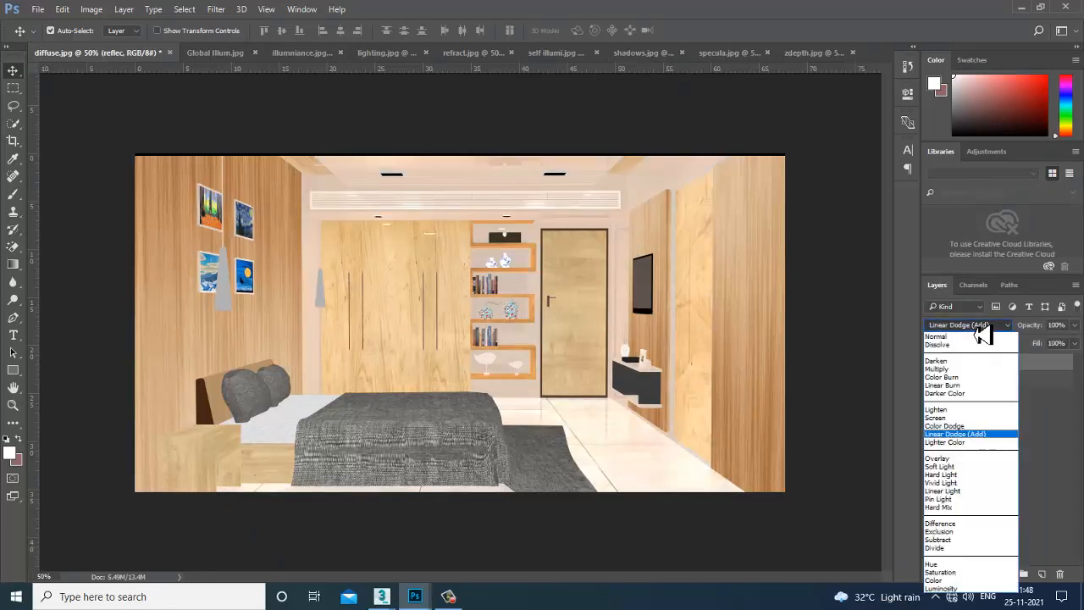
pyautogui.click(965, 459)
pyautogui.press('Down')
pyautogui.press('Down')
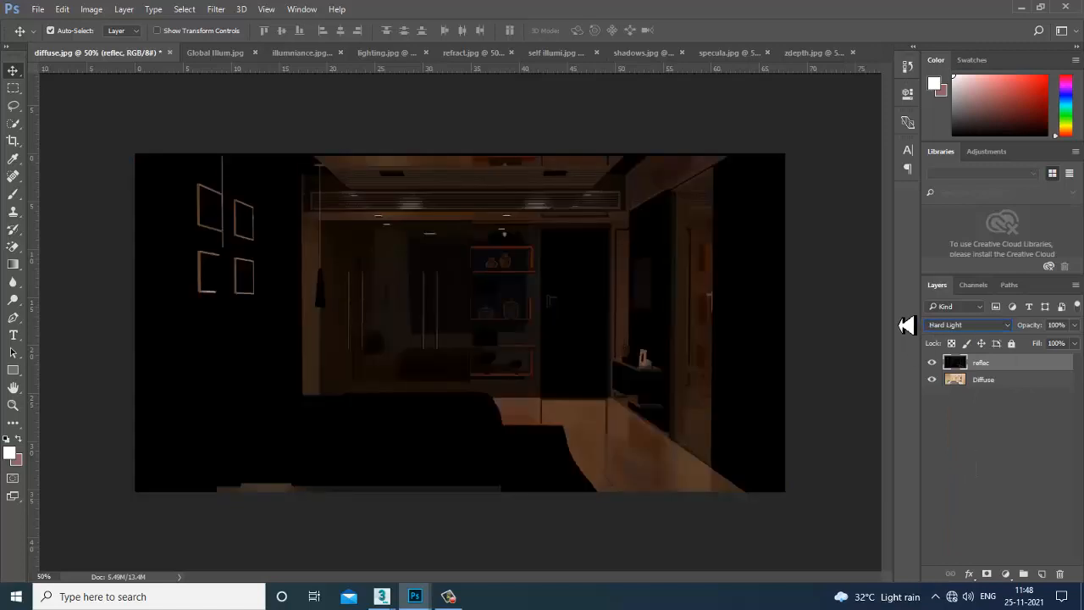
pyautogui.press('Down')
pyautogui.press('Down')
pyautogui.press('Down')
pyautogui.press('Down')
pyautogui.press('Down')
pyautogui.press('Down')
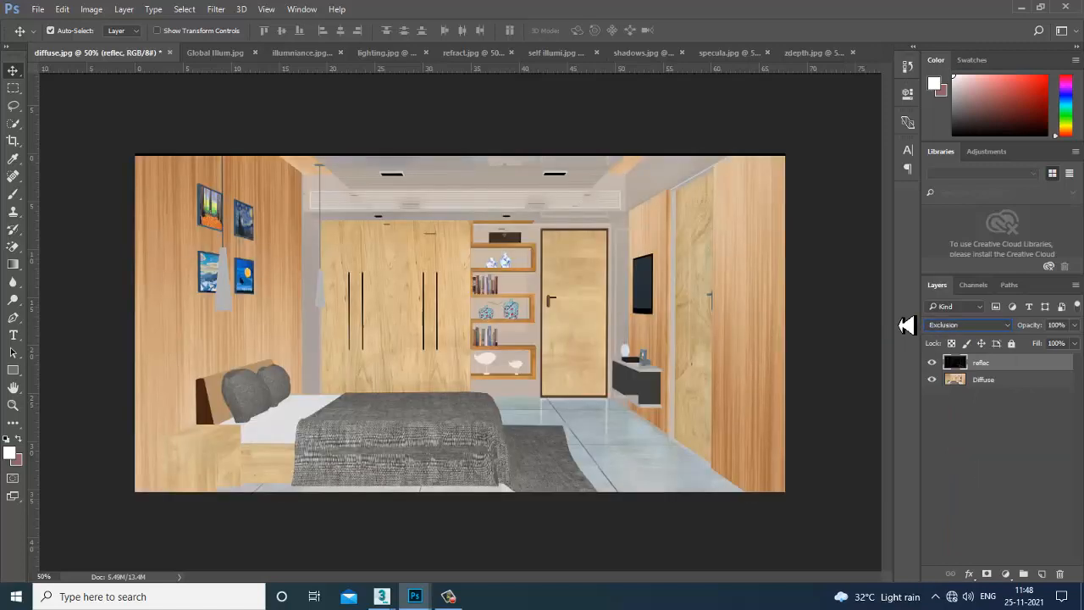
pyautogui.press('Down')
pyautogui.press('Down')
pyautogui.press('Down')
pyautogui.press('Down')
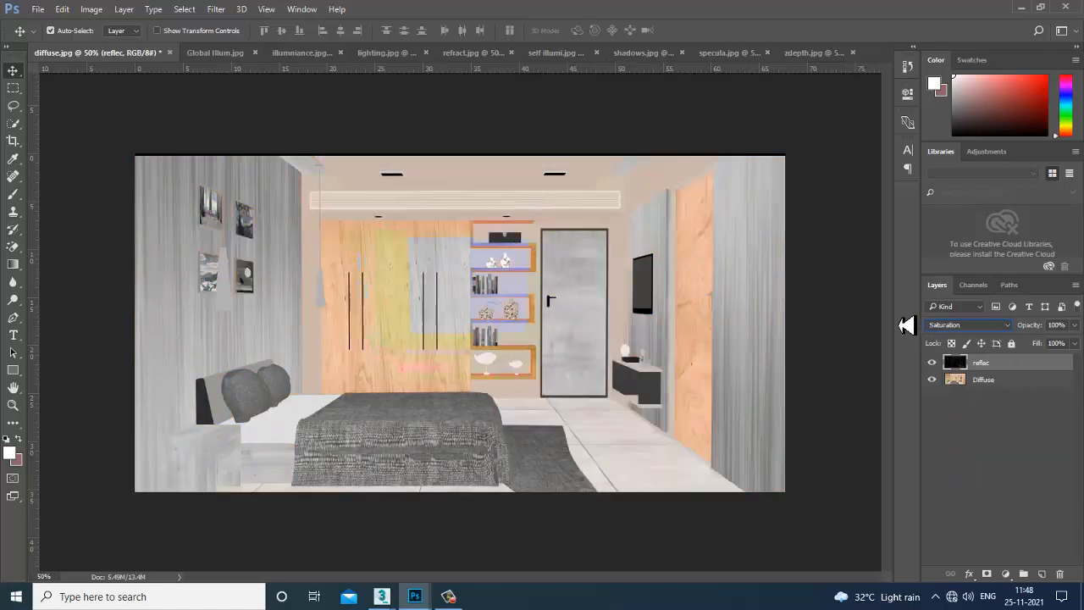
pyautogui.press('Down')
pyautogui.click(968, 326)
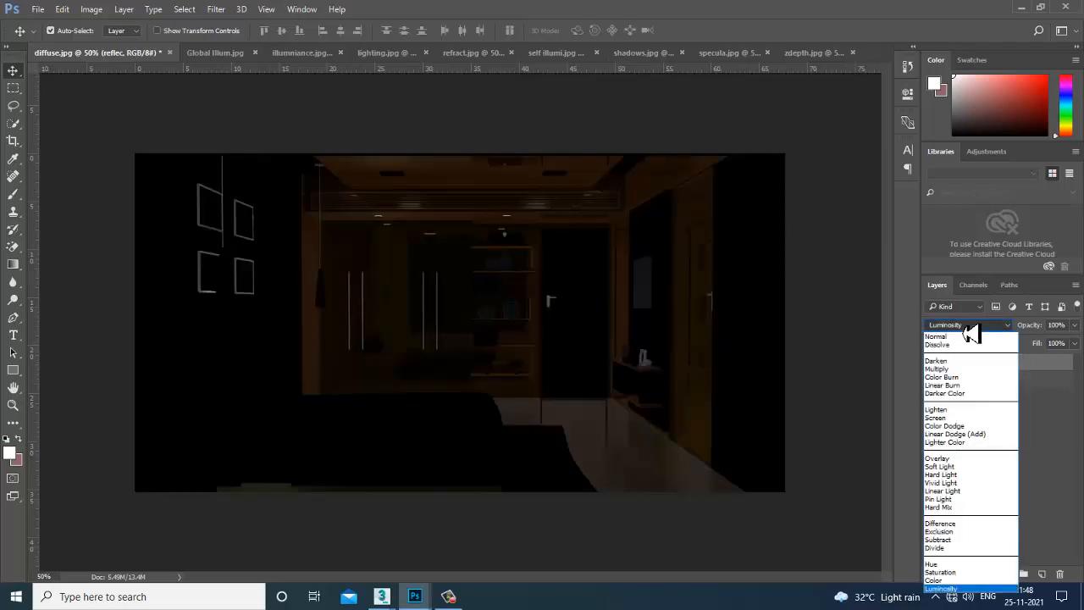
pyautogui.click(972, 411)
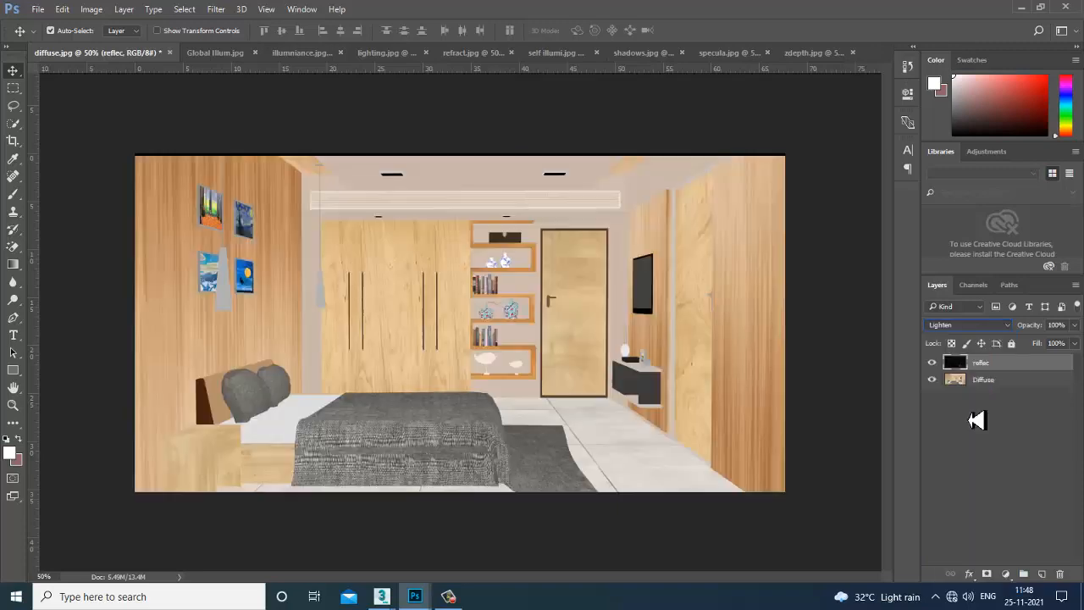
pyautogui.press('Down')
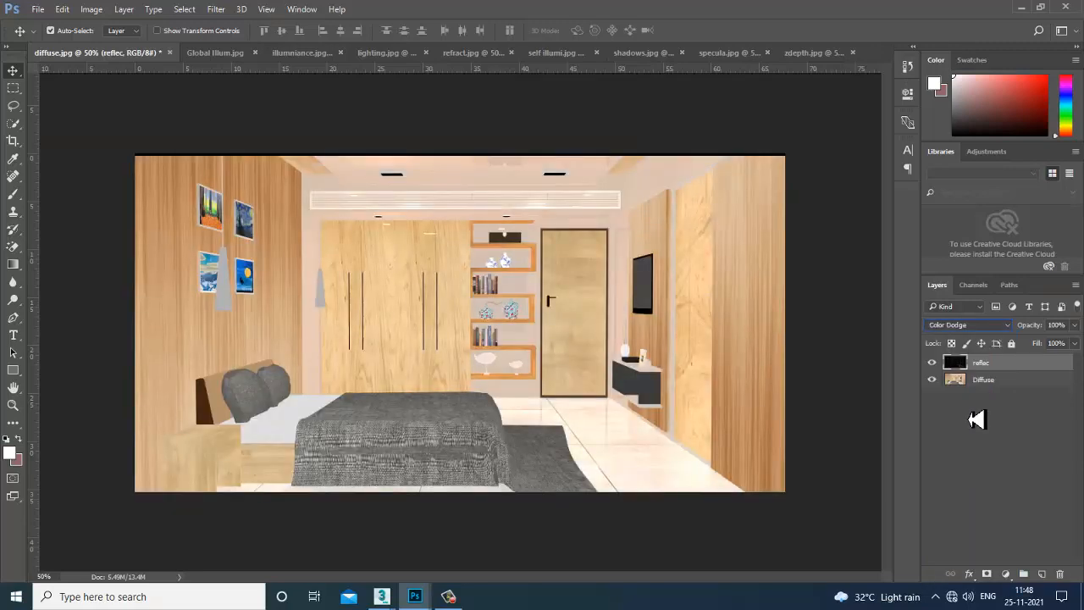
pyautogui.click(932, 362)
pyautogui.click(933, 363)
pyautogui.click(932, 362)
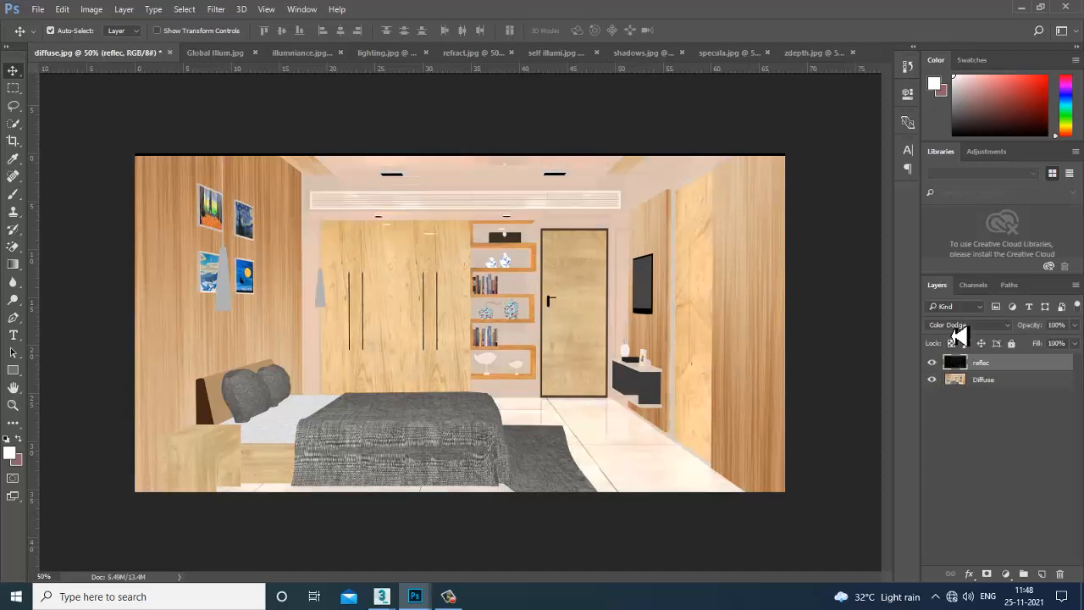
# Step through Multiply, Linear Burn, Darker Color and Screen, settling reflec on Color Dodge.
pyautogui.click(958, 326)
pyautogui.click(970, 373)
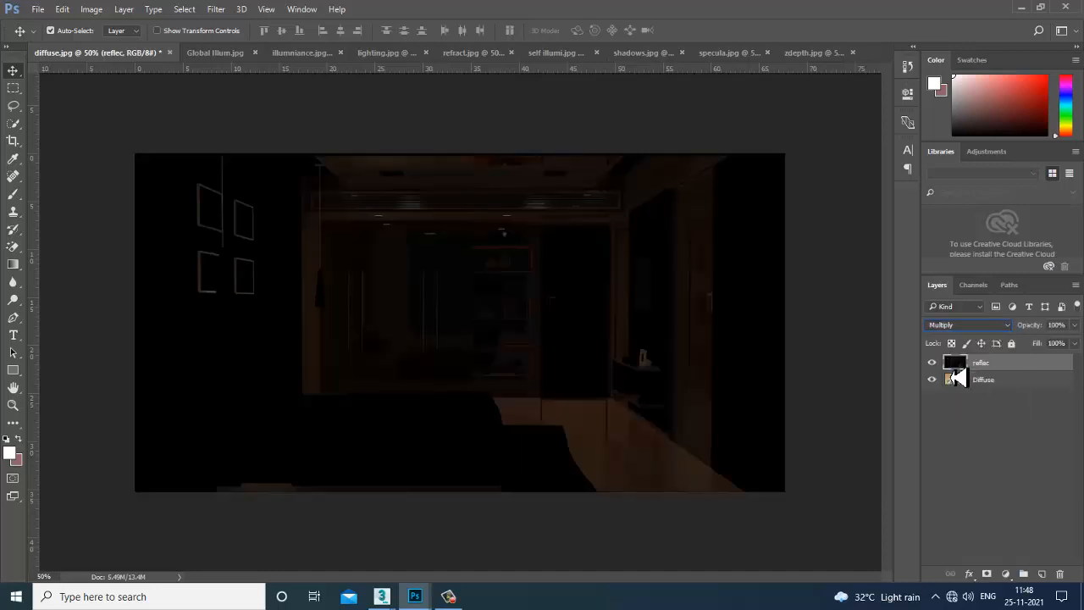
pyautogui.press('Down')
pyautogui.press('Up')
pyautogui.press('Down')
pyautogui.press('Down')
pyautogui.press('Down')
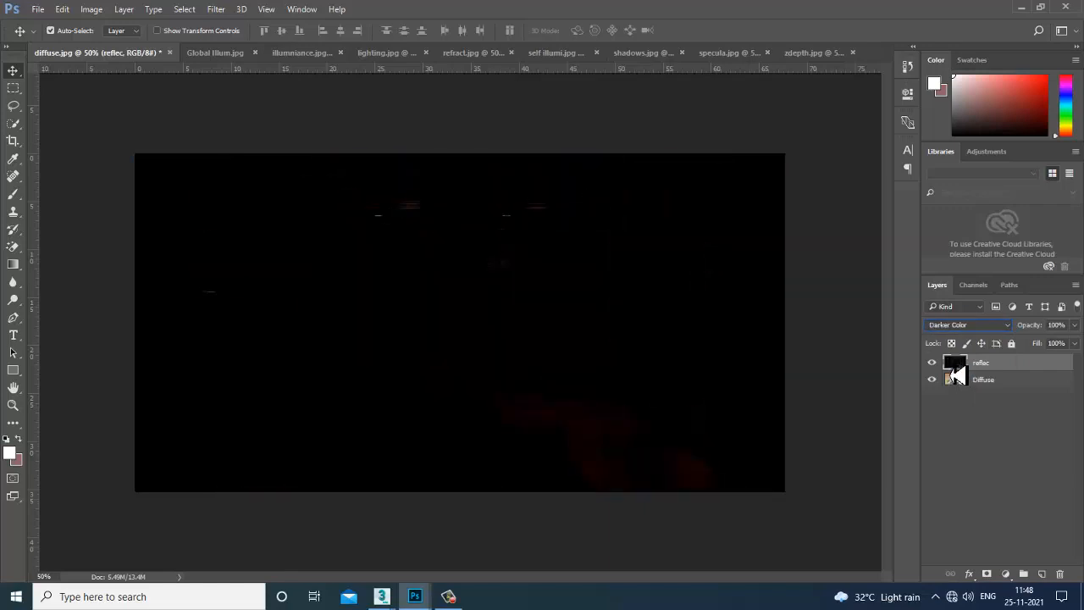
pyautogui.press('Down')
pyautogui.press('Down')
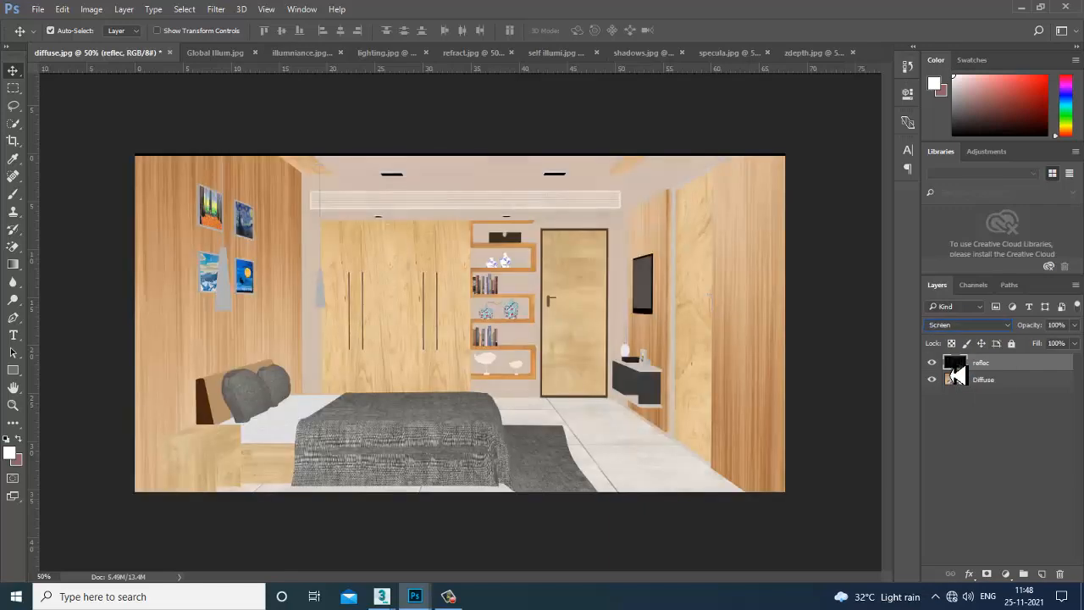
pyautogui.press('Up')
pyautogui.press('Down')
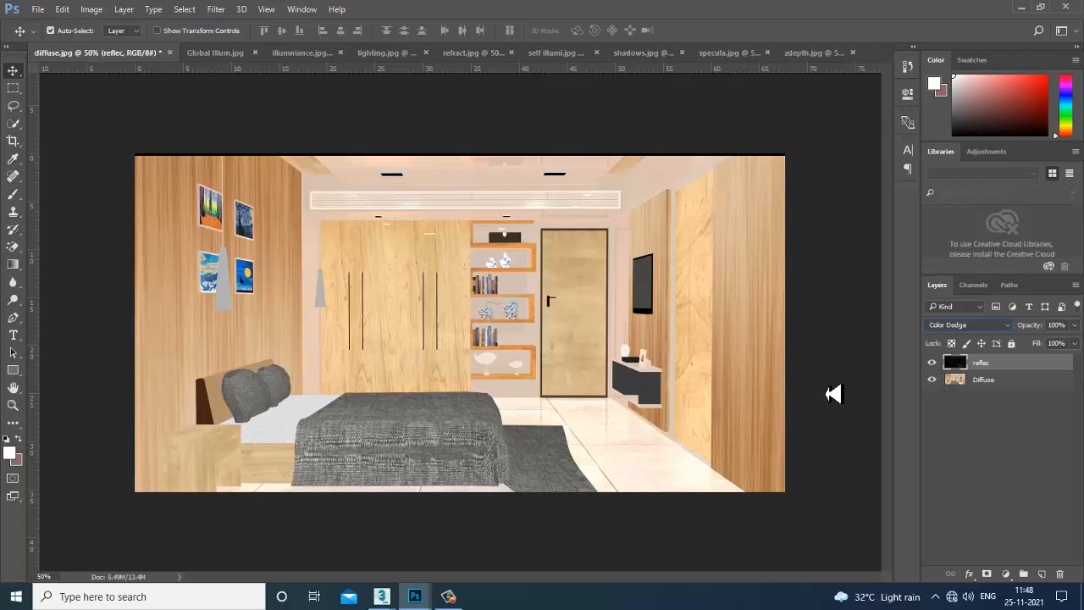
pyautogui.moveTo(383, 593)
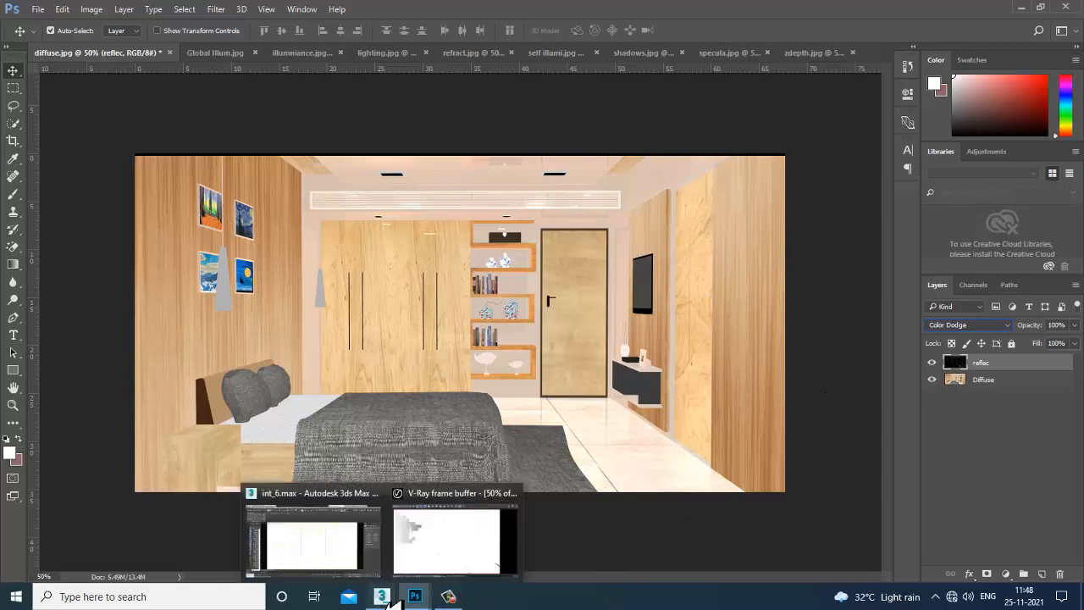
pyautogui.click(444, 574)
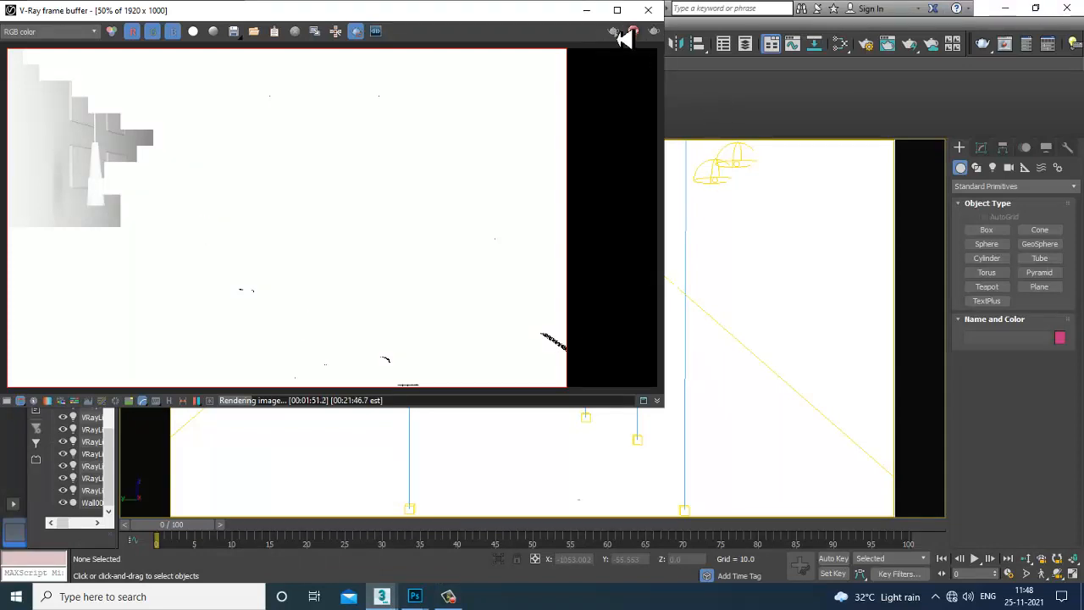
pyautogui.click(414, 595)
pyautogui.click(396, 561)
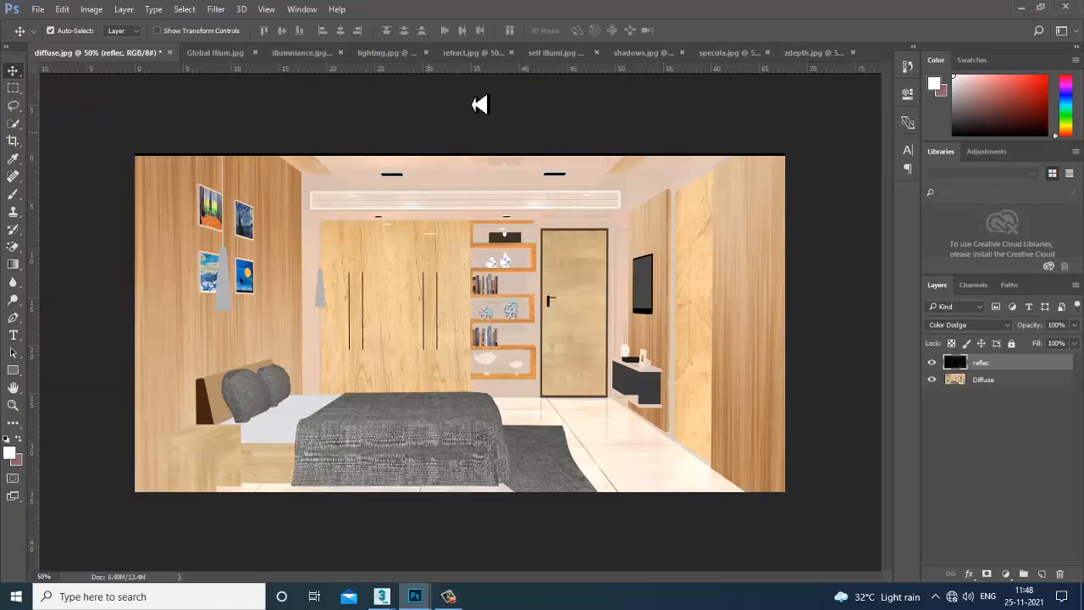
# Copy the refract image into diffuse.jpg as a new layer and close its floating window.
pyautogui.click(472, 56)
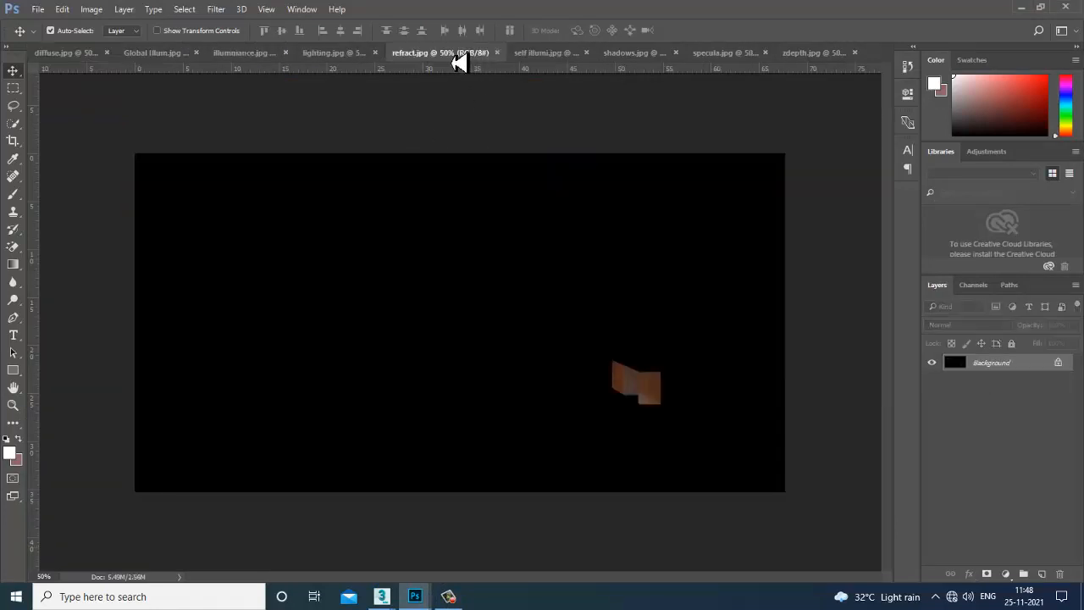
pyautogui.moveTo(458, 62); pyautogui.dragTo(717, 279)
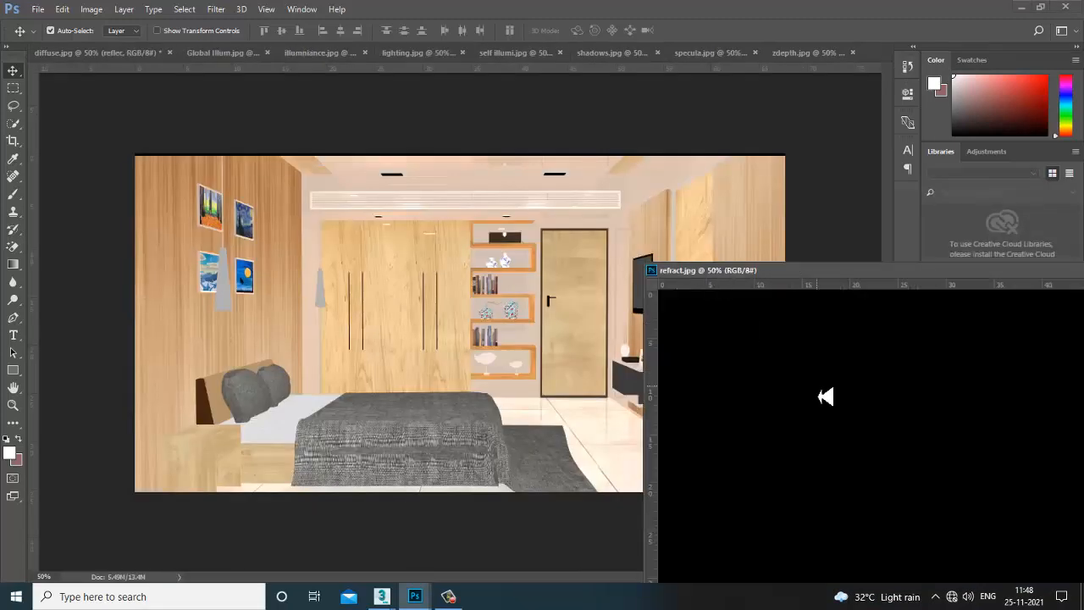
pyautogui.moveTo(573, 361); pyautogui.dragTo(453, 334)
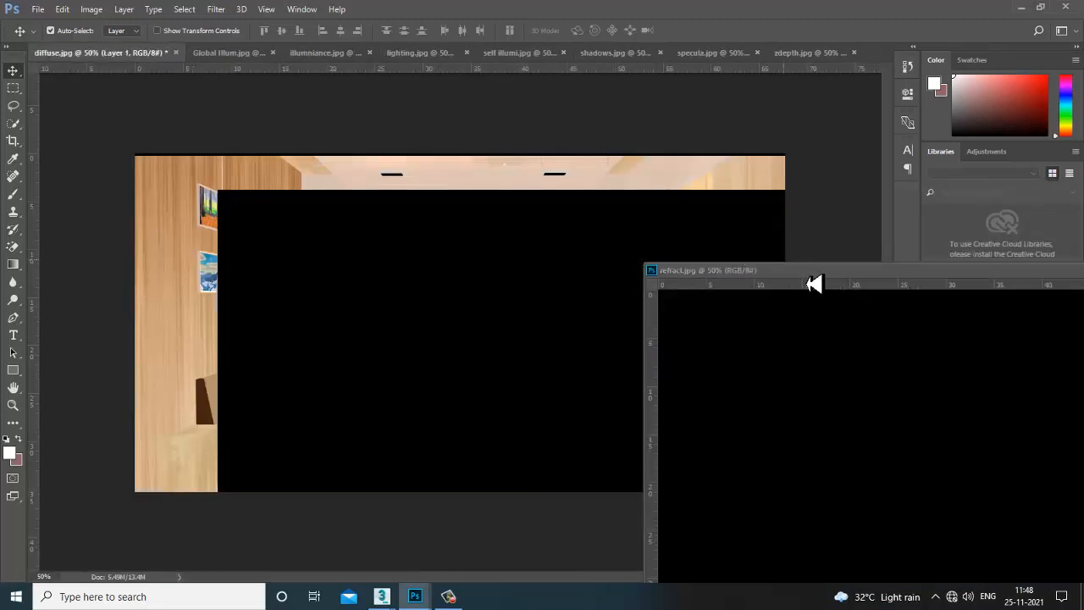
pyautogui.moveTo(697, 273); pyautogui.dragTo(344, 263)
pyautogui.click(745, 254)
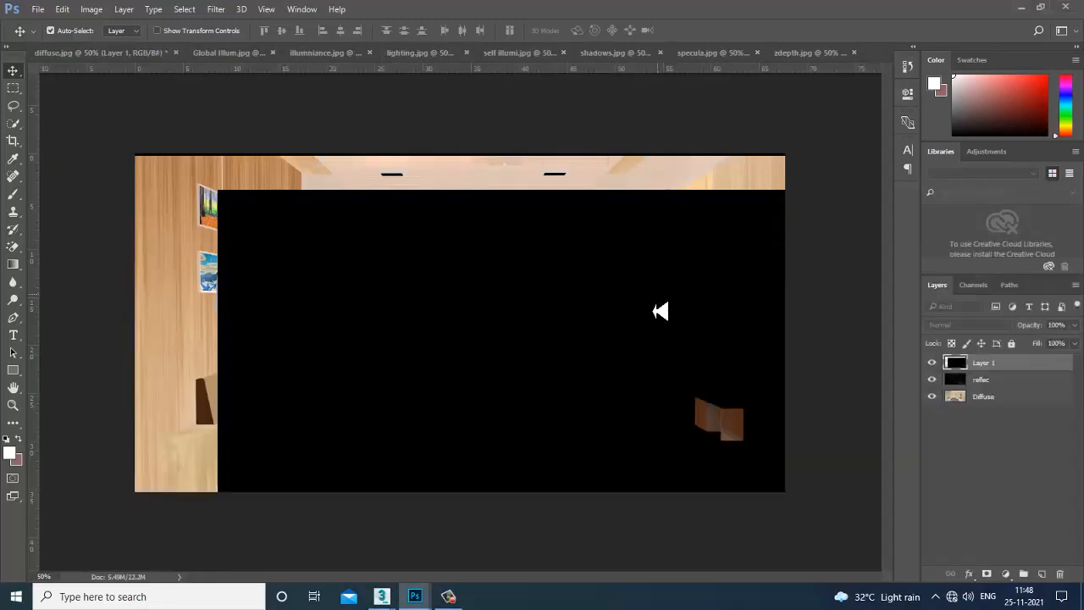
pyautogui.moveTo(542, 339)
pyautogui.mouseDown()
pyautogui.moveTo(484, 310)
pyautogui.moveTo(548, 389)
pyautogui.mouseUp()
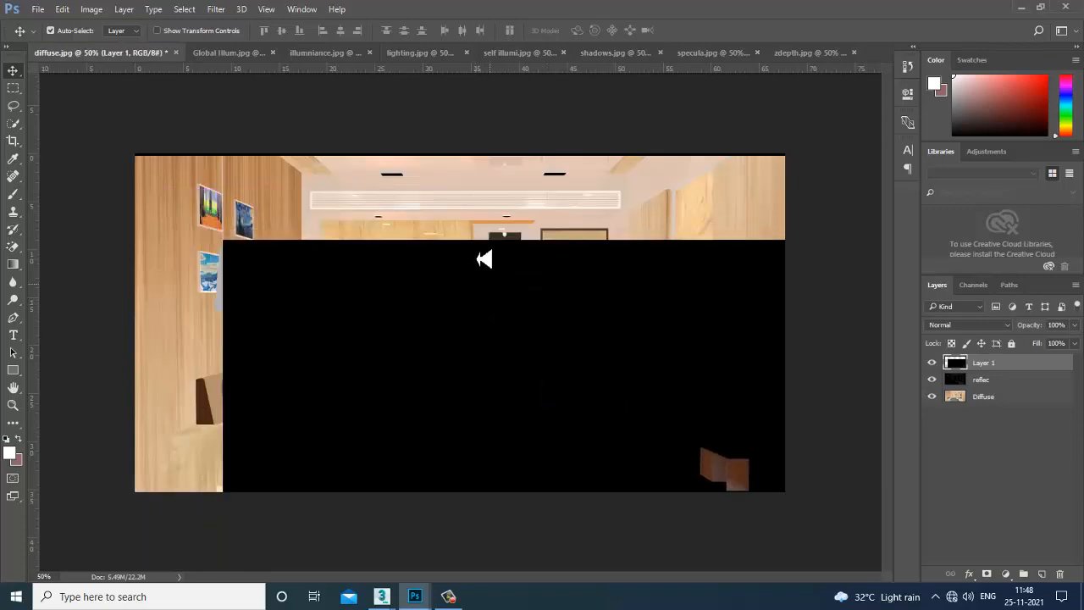
# Reposition the layers, hiding refract and setting reflec to Normal to realign it over the room.
pyautogui.click(499, 202)
pyautogui.moveTo(500, 198); pyautogui.dragTo(508, 217)
pyautogui.moveTo(486, 325); pyautogui.dragTo(474, 525)
pyautogui.moveTo(259, 218); pyautogui.dragTo(278, 237)
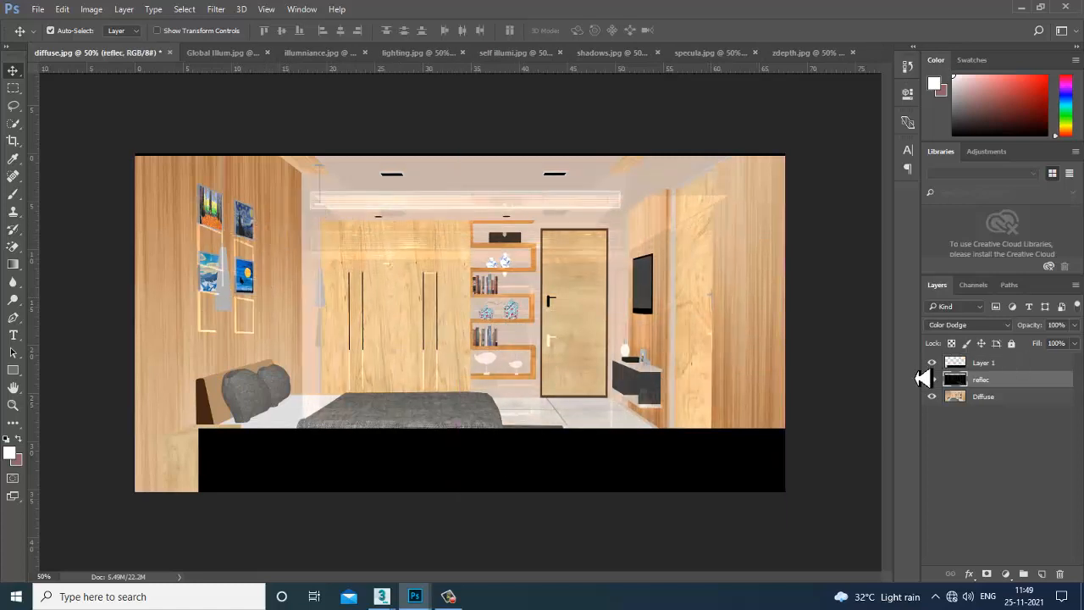
pyautogui.click(933, 364)
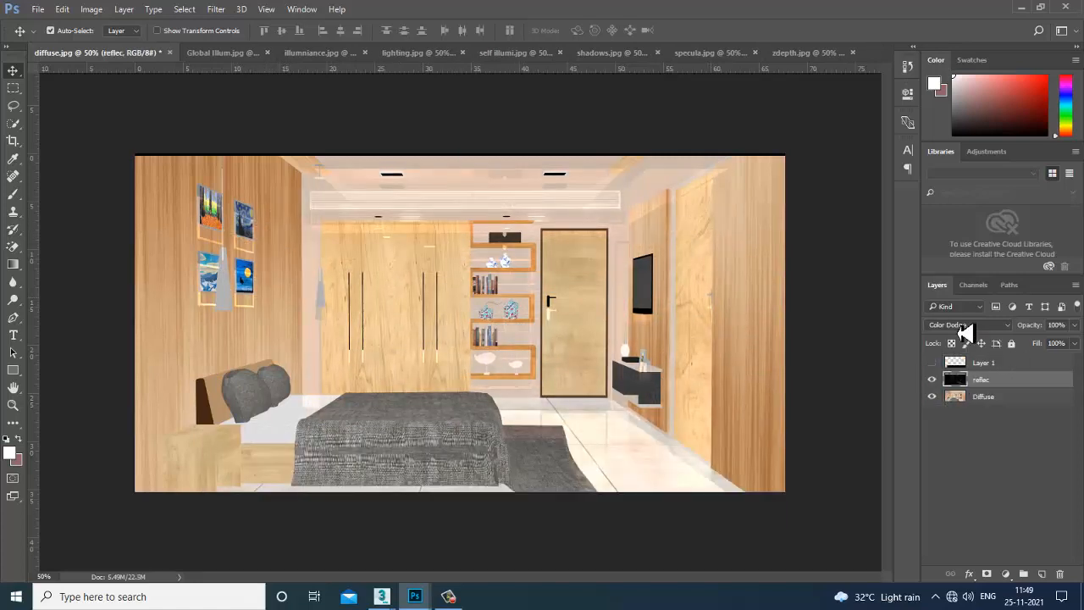
pyautogui.click(968, 325)
pyautogui.click(970, 337)
pyautogui.moveTo(275, 296)
pyautogui.mouseDown()
pyautogui.moveTo(283, 280)
pyautogui.moveTo(262, 281)
pyautogui.mouseUp()
# Restore reflec's lightening blend, then show refract and move it to cover the whole canvas.
pyautogui.click(968, 325)
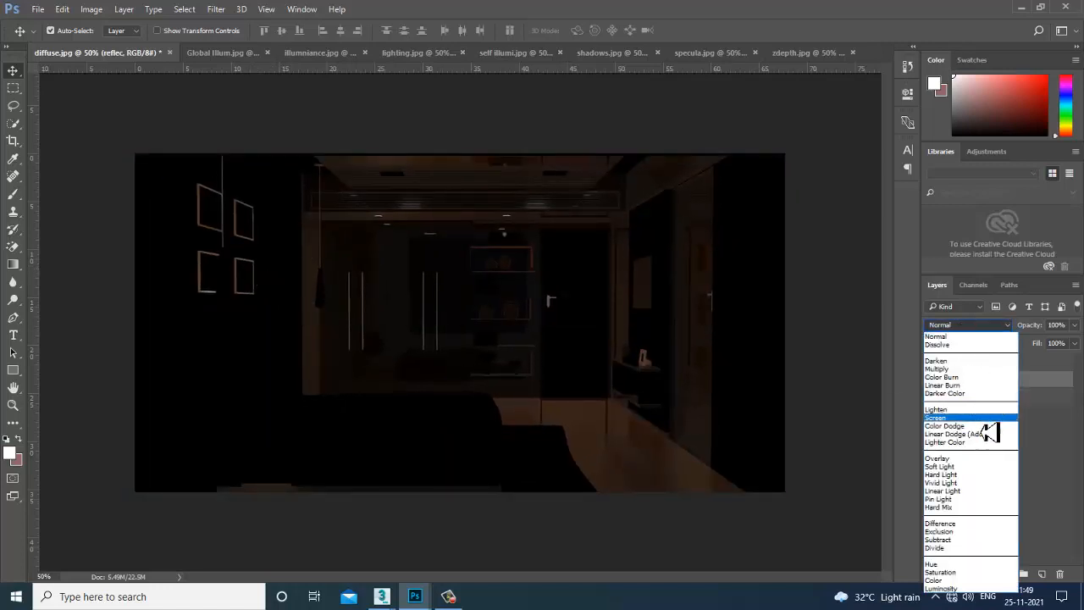
pyautogui.click(987, 433)
pyautogui.click(974, 364)
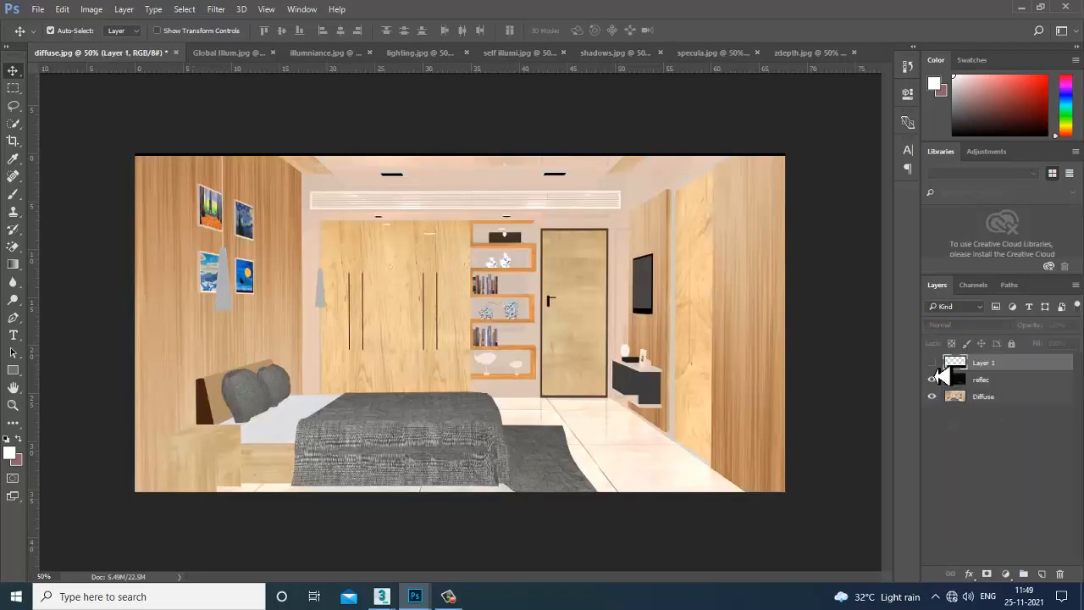
pyautogui.click(932, 363)
pyautogui.moveTo(562, 487); pyautogui.dragTo(491, 187)
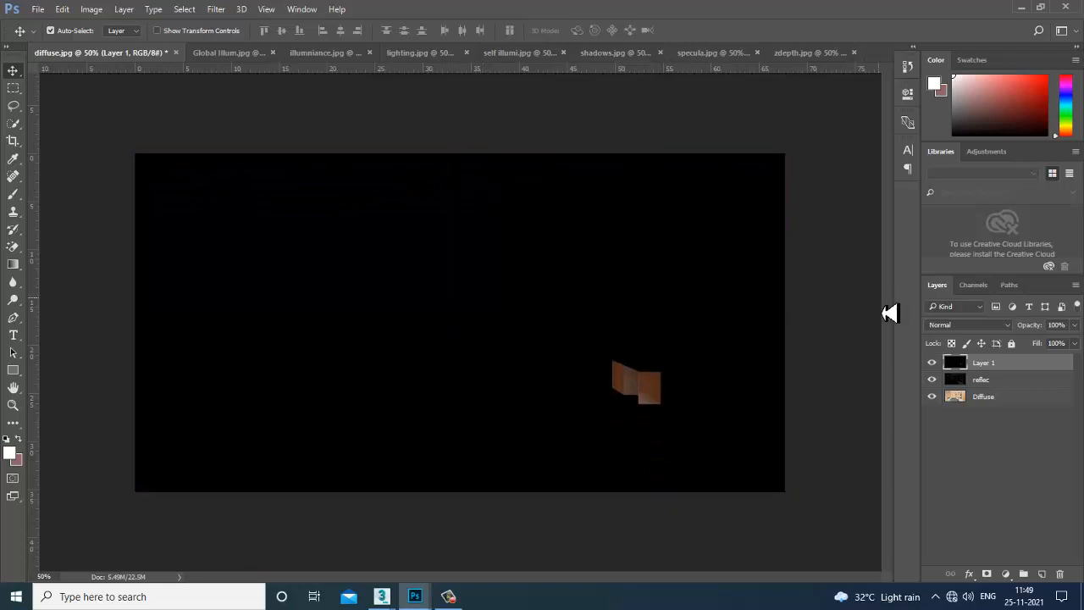
# Rename Layer 1 to refraction, keeping Normal blending for now.
pyautogui.click(942, 328)
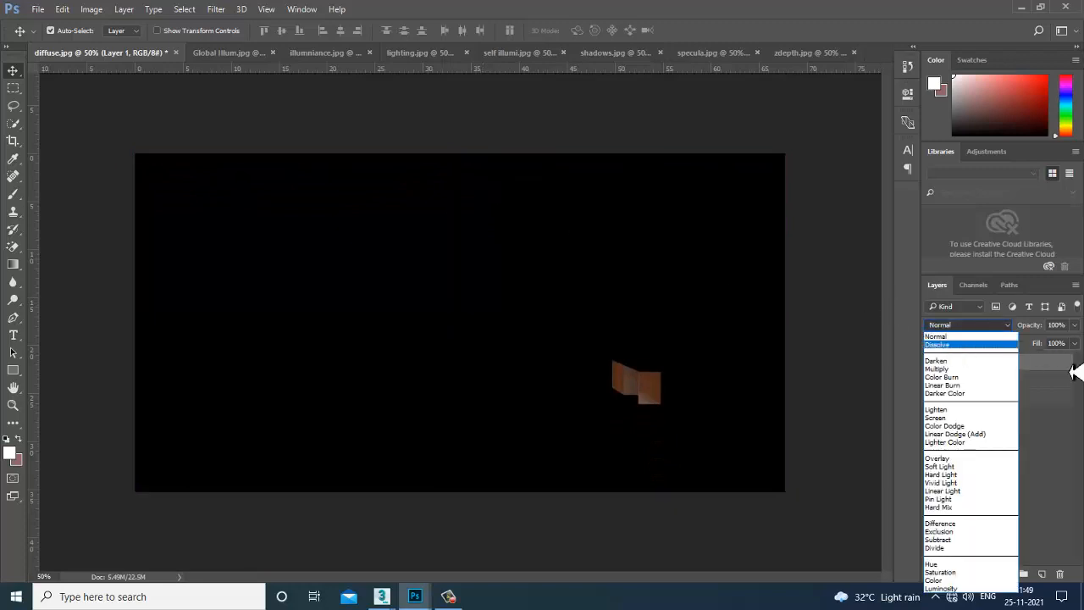
pyautogui.click(1044, 376)
pyautogui.doubleClick(983, 362)
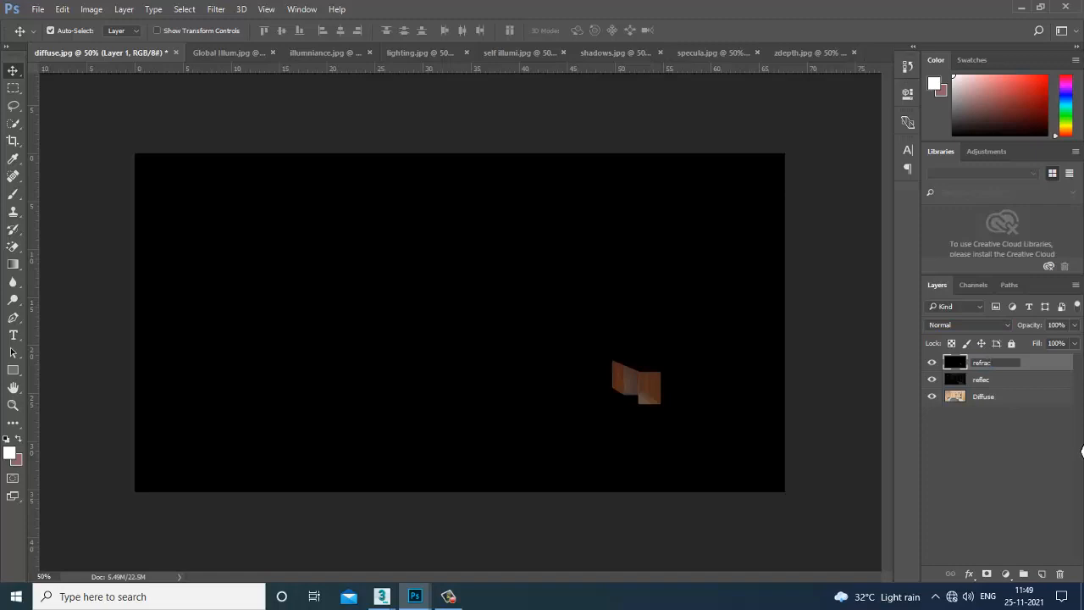
pyautogui.press('Return')
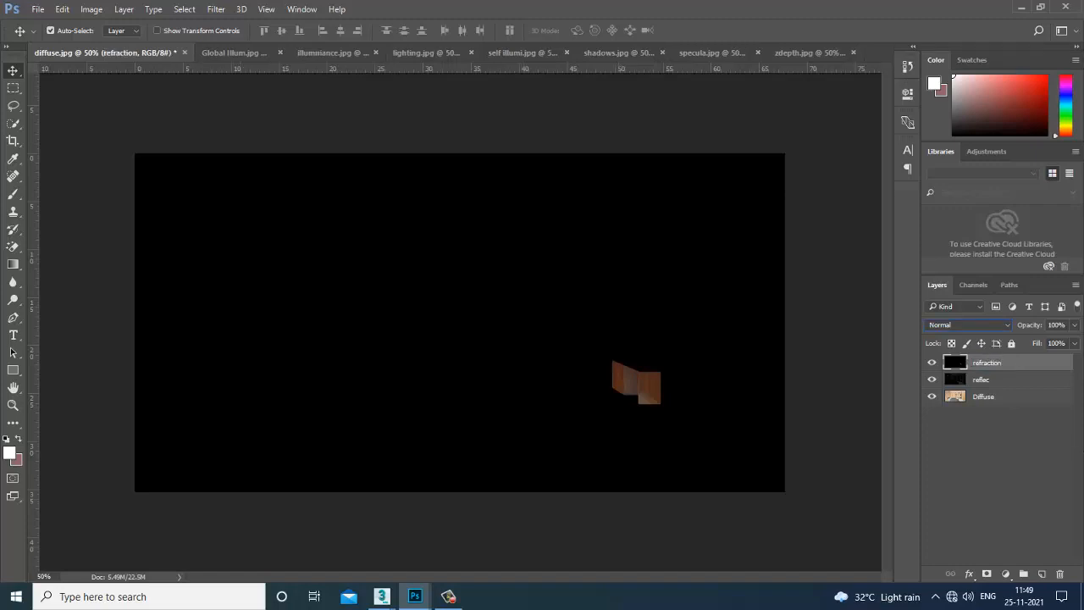
# Try Dissolve, Lighten, Screen and Lighter Color, settling refraction on Linear Dodge (Add).
pyautogui.click(969, 328)
pyautogui.click(978, 353)
pyautogui.press('Down')
pyautogui.press('Down')
pyautogui.press('Down')
pyautogui.press('Down')
pyautogui.press('Down')
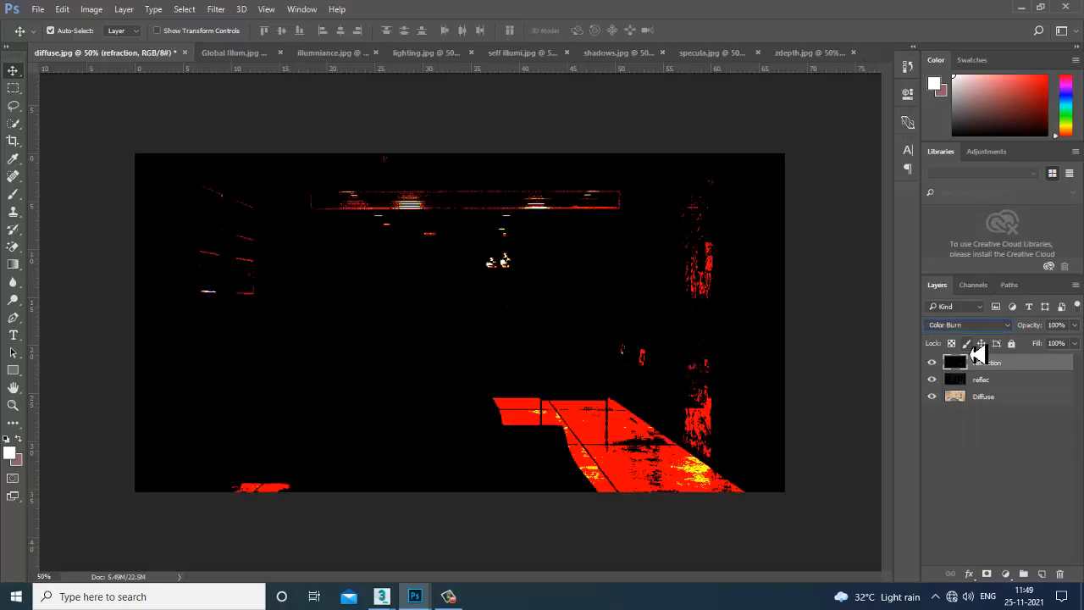
pyautogui.press('Down')
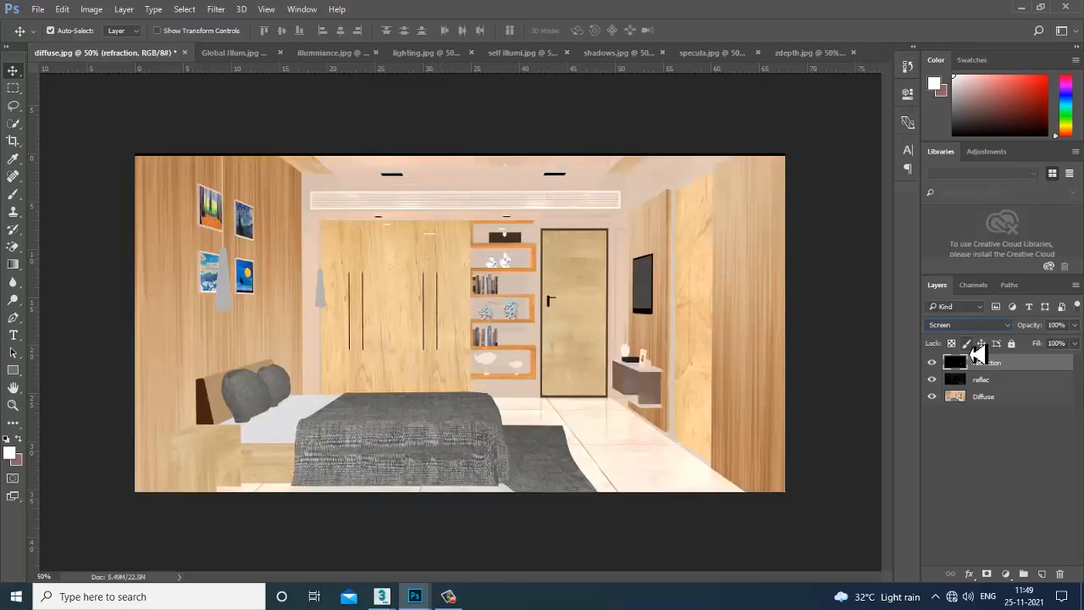
pyautogui.press('Down')
pyautogui.press('Down')
pyautogui.press('Down')
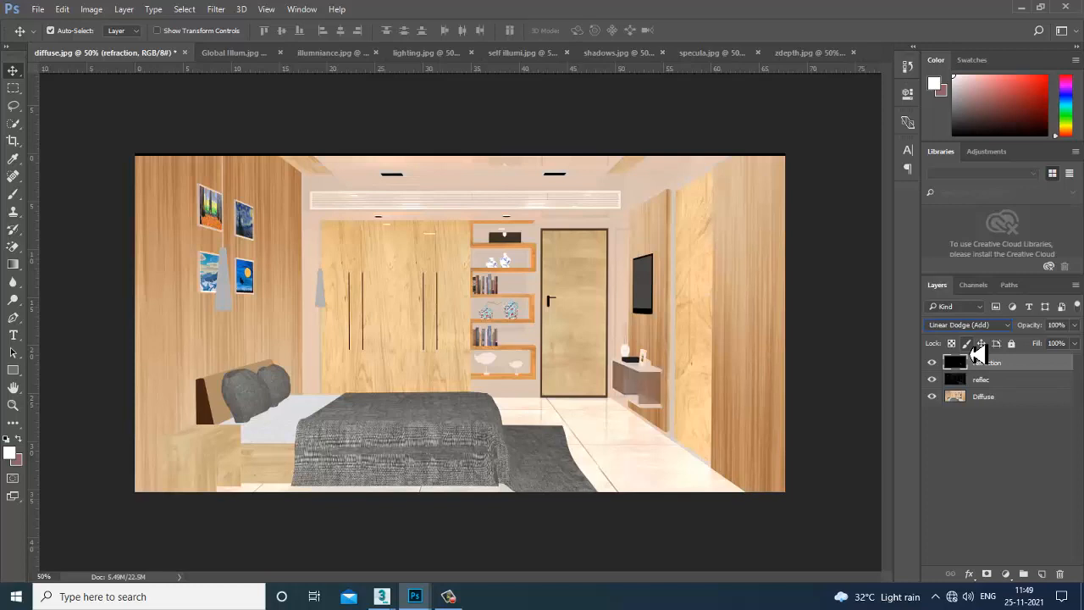
pyautogui.press('Up')
# Toggle the refraction, Diffuse and reflec layers off and on to compare the composite.
pyautogui.click(933, 363)
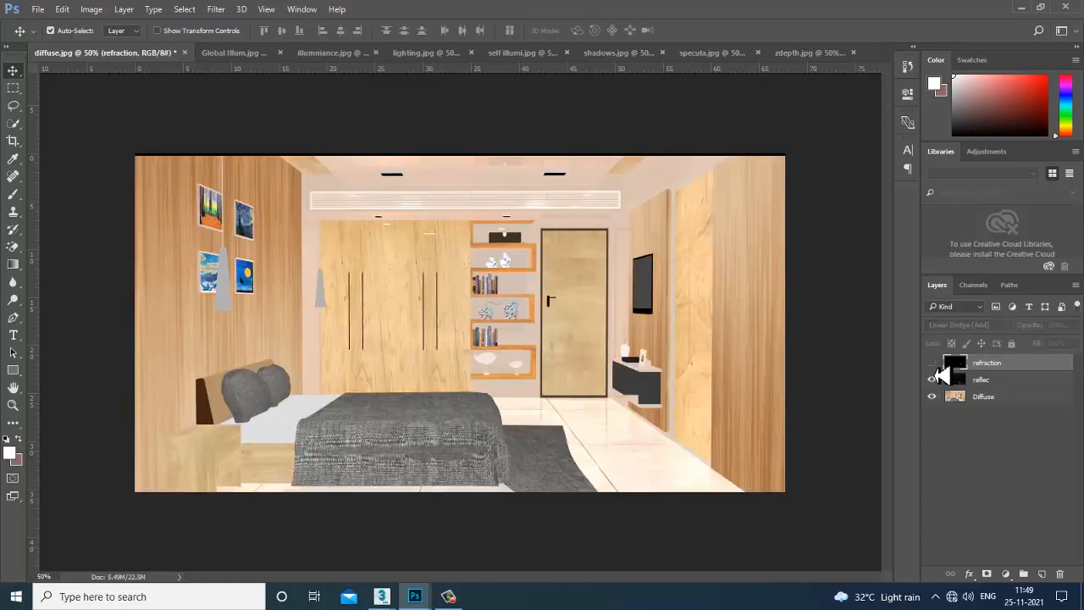
pyautogui.click(932, 363)
pyautogui.click(932, 362)
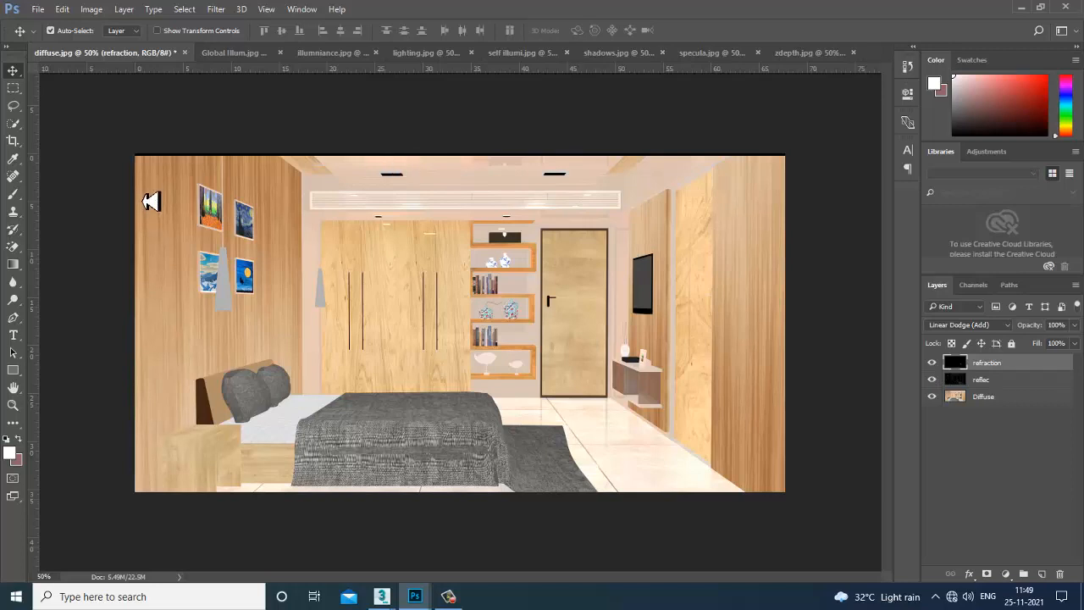
pyautogui.click(933, 396)
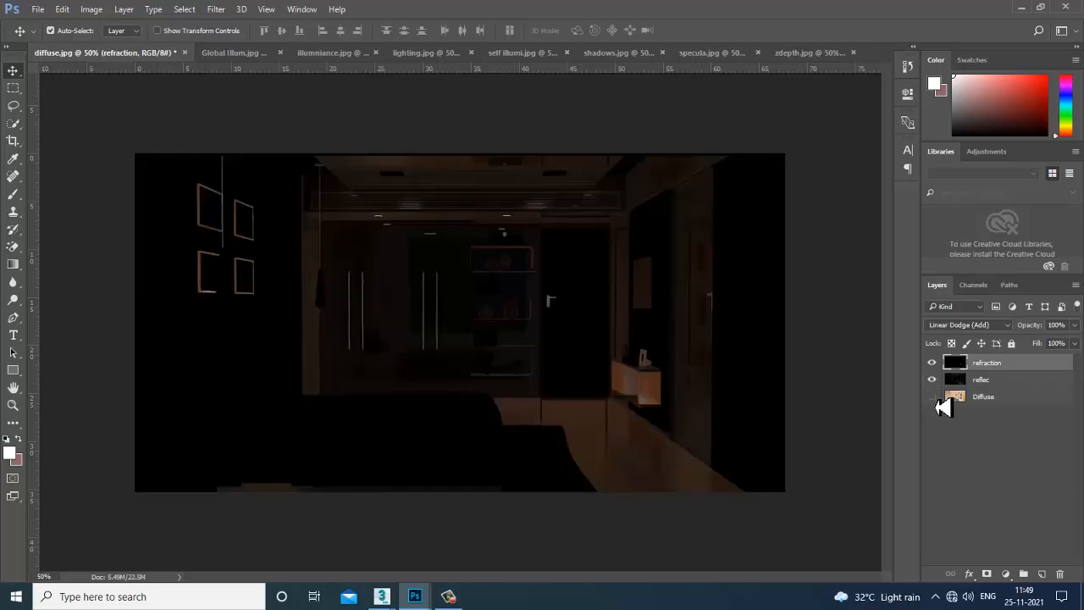
pyautogui.click(933, 397)
pyautogui.click(932, 379)
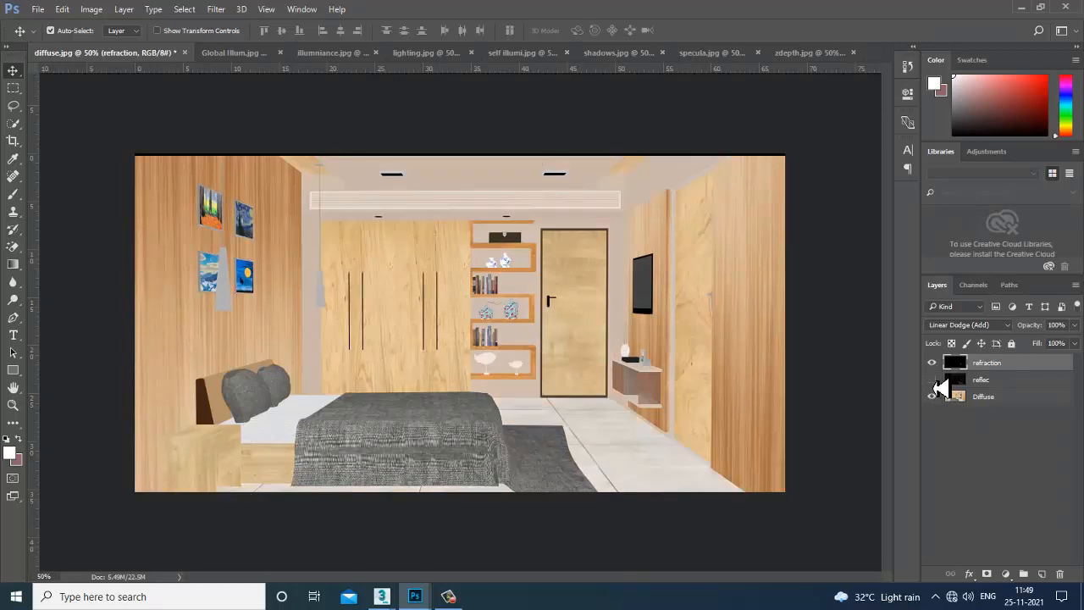
pyautogui.click(932, 379)
pyautogui.click(933, 363)
pyautogui.click(933, 362)
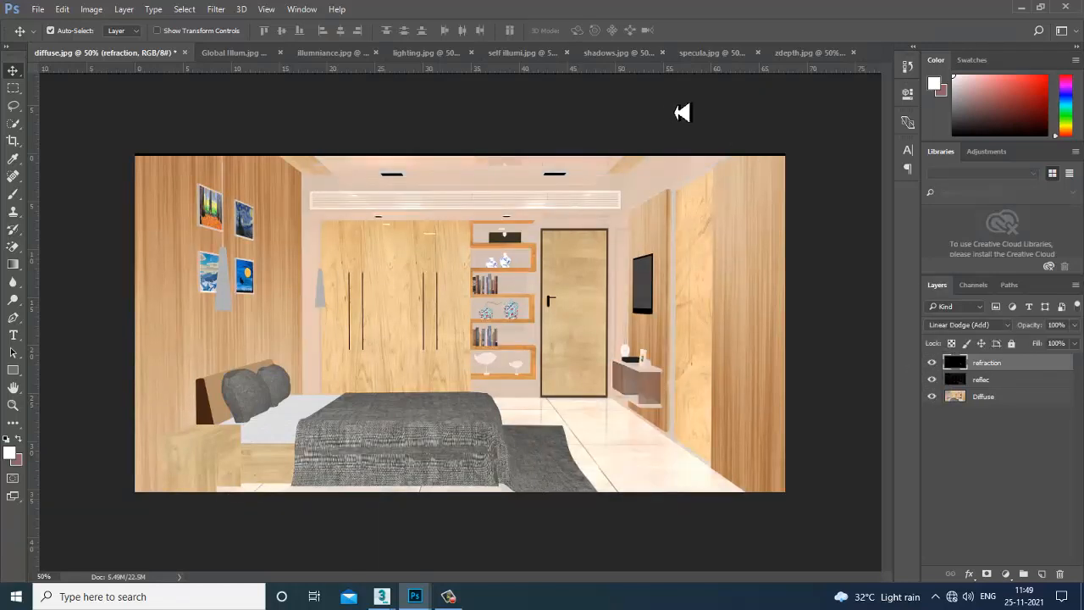
# Copy the specula.jpg pass into the diffuse composite as a layer named specular.
pyautogui.moveTo(714, 53); pyautogui.dragTo(849, 265)
pyautogui.moveTo(1021, 467); pyautogui.dragTo(406, 347)
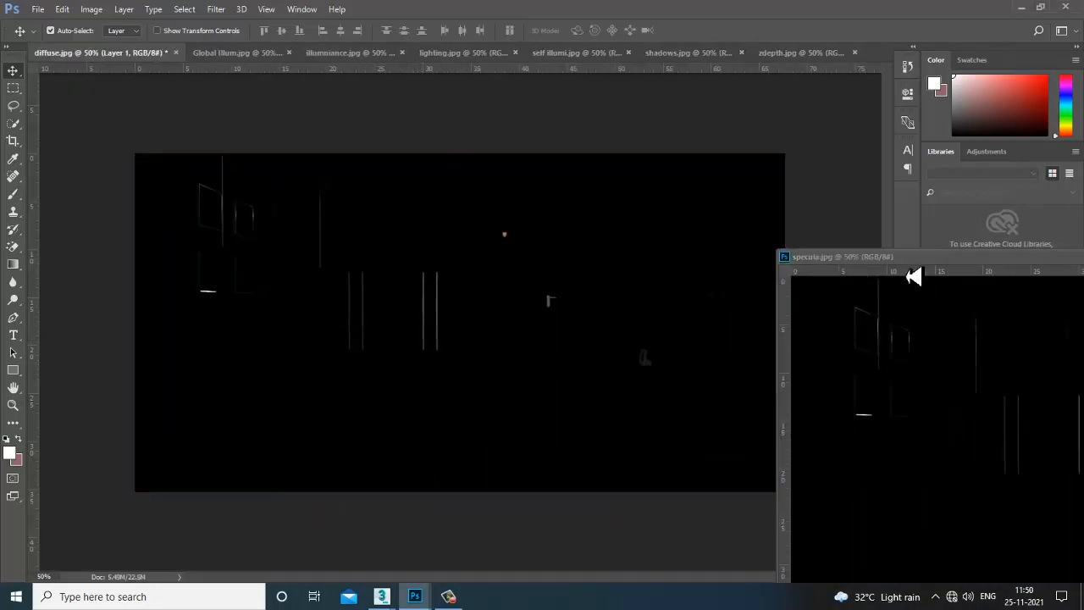
pyautogui.moveTo(974, 262); pyautogui.dragTo(526, 263)
pyautogui.click(984, 255)
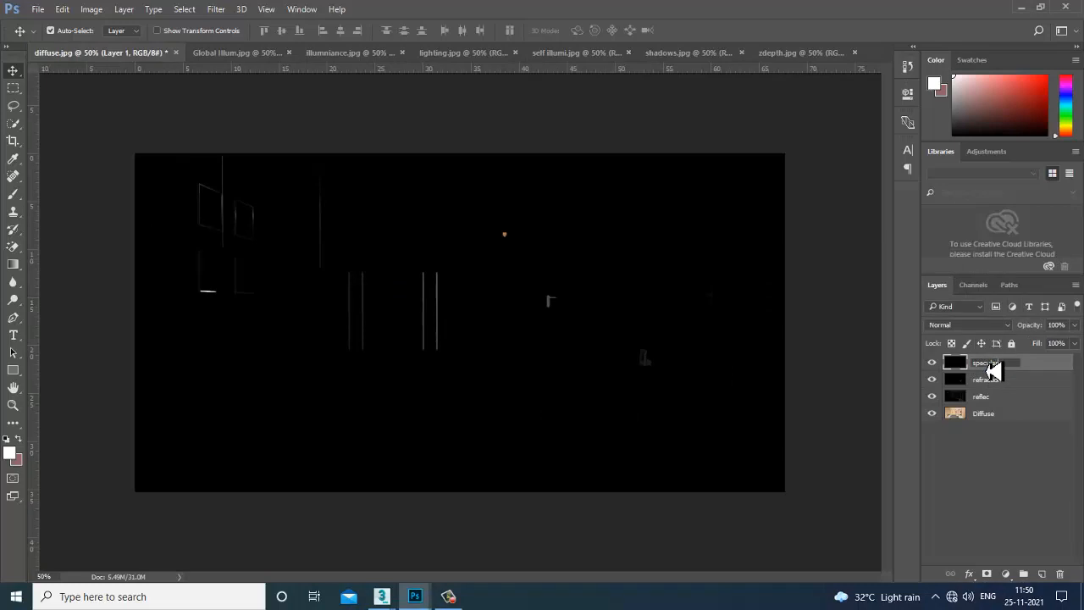
pyautogui.press('Return')
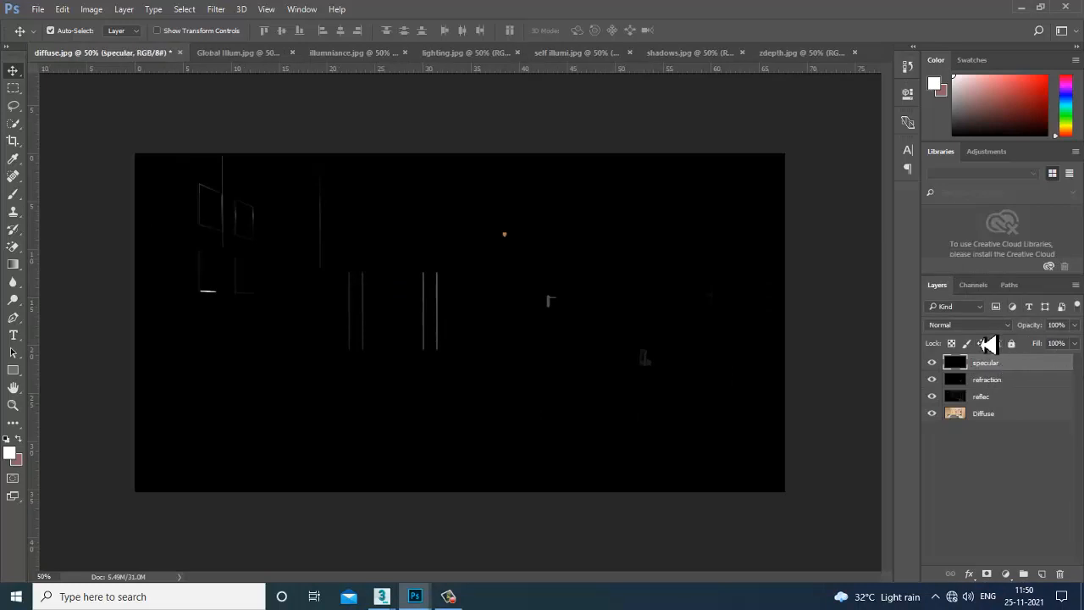
# Cycle the specular layer through blend modes such as Dissolve, Screen and Linear Light.
pyautogui.click(970, 325)
pyautogui.click(967, 339)
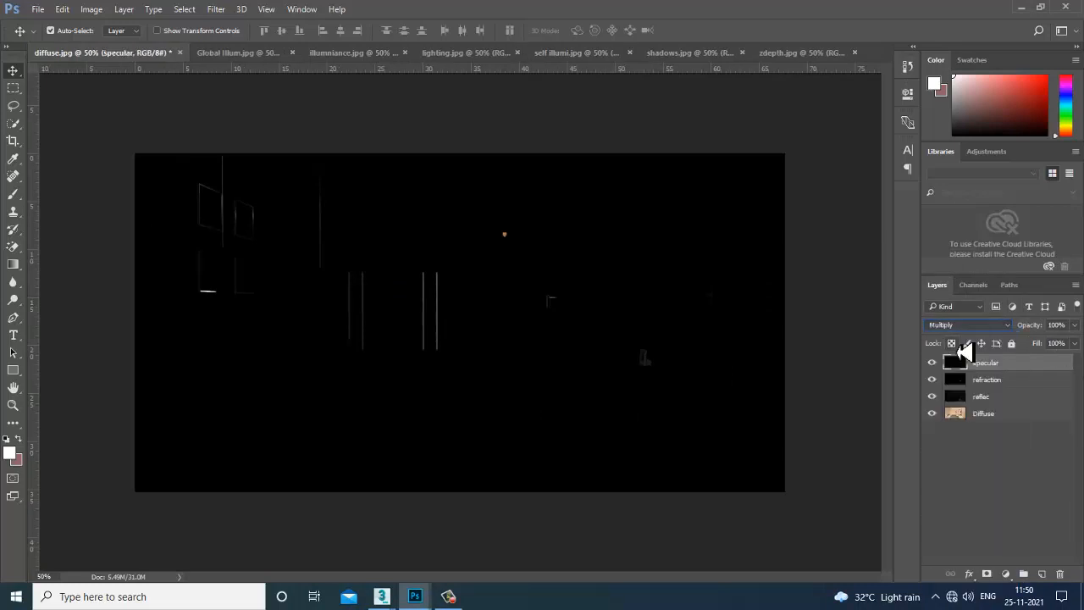
pyautogui.press('Down')
pyautogui.press('Down')
pyautogui.press('Down')
pyautogui.press('Down')
pyautogui.press('Down')
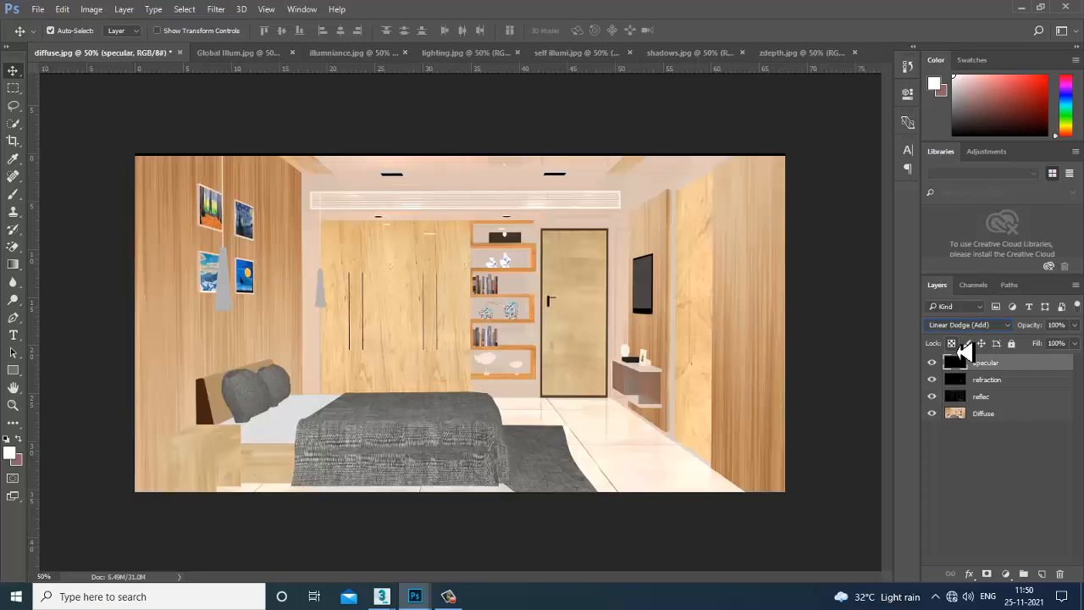
pyautogui.press('Down')
pyautogui.press('Down')
pyautogui.press('Down')
pyautogui.press('Down')
pyautogui.press('Down')
pyautogui.press('Down')
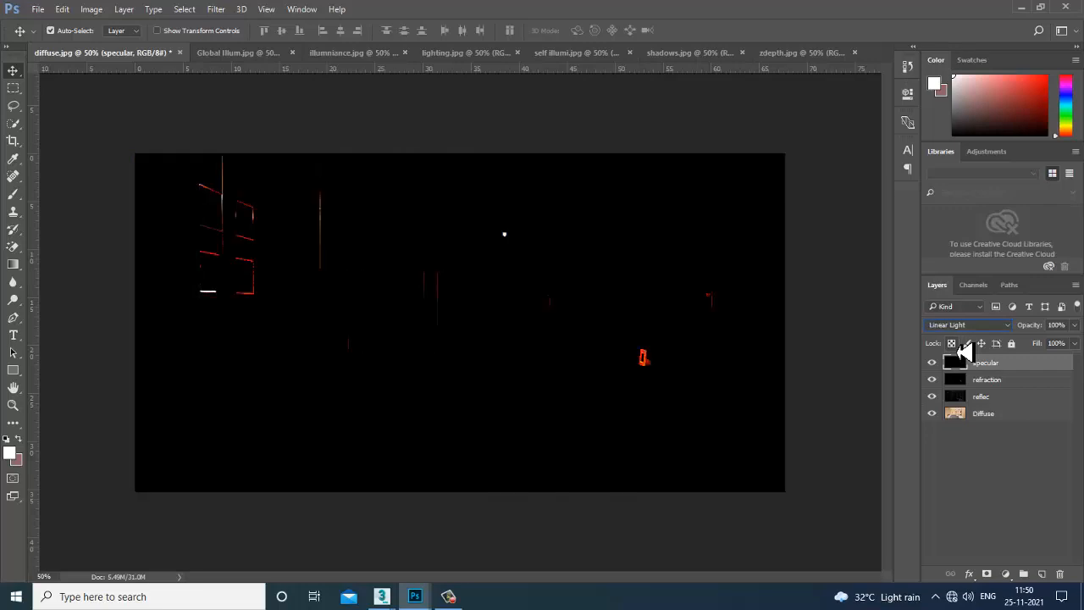
pyautogui.press('Down')
pyautogui.press('Down')
pyautogui.press('Down')
pyautogui.press('Down')
pyautogui.press('Down')
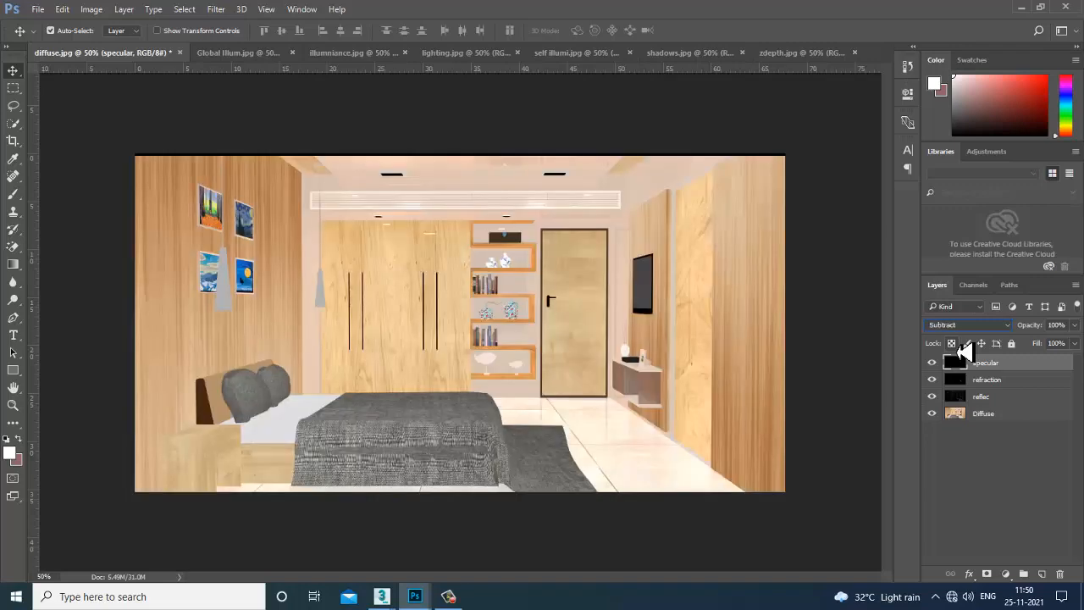
pyautogui.press('Down')
pyautogui.press('Down')
pyautogui.press('Down')
pyautogui.press('Down')
pyautogui.press('Down')
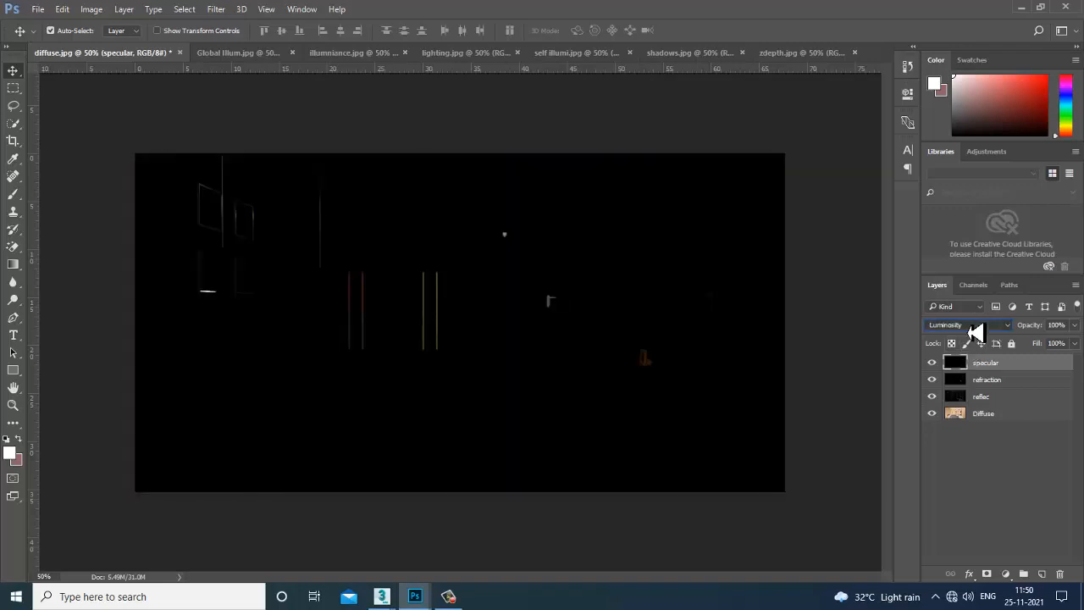
pyautogui.click(974, 330)
pyautogui.click(980, 343)
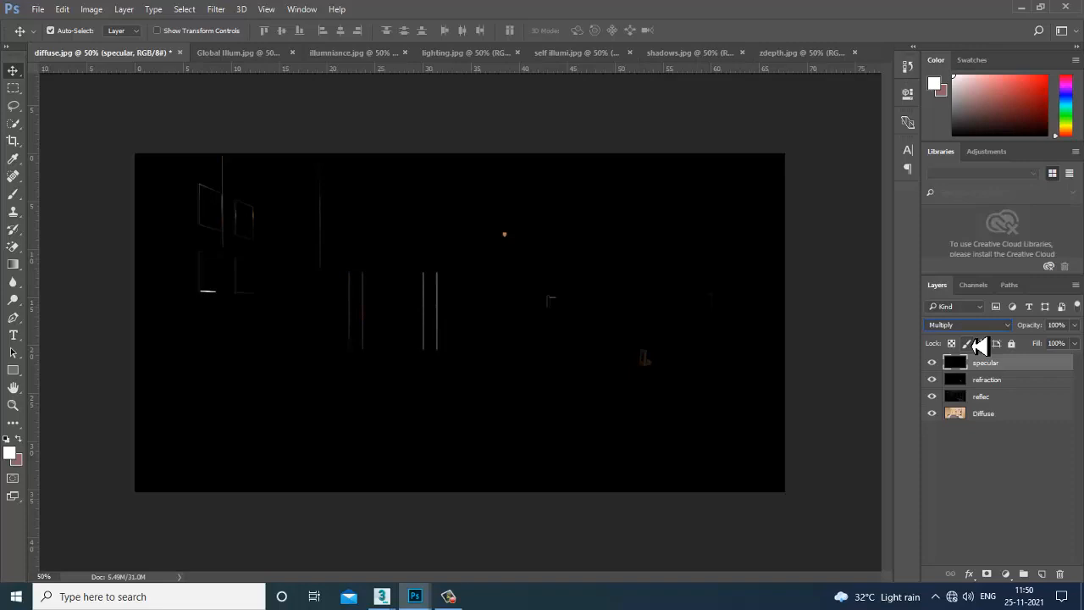
pyautogui.press('Down')
pyautogui.press('Down')
pyautogui.press('Down')
pyautogui.press('Down')
pyautogui.press('Down')
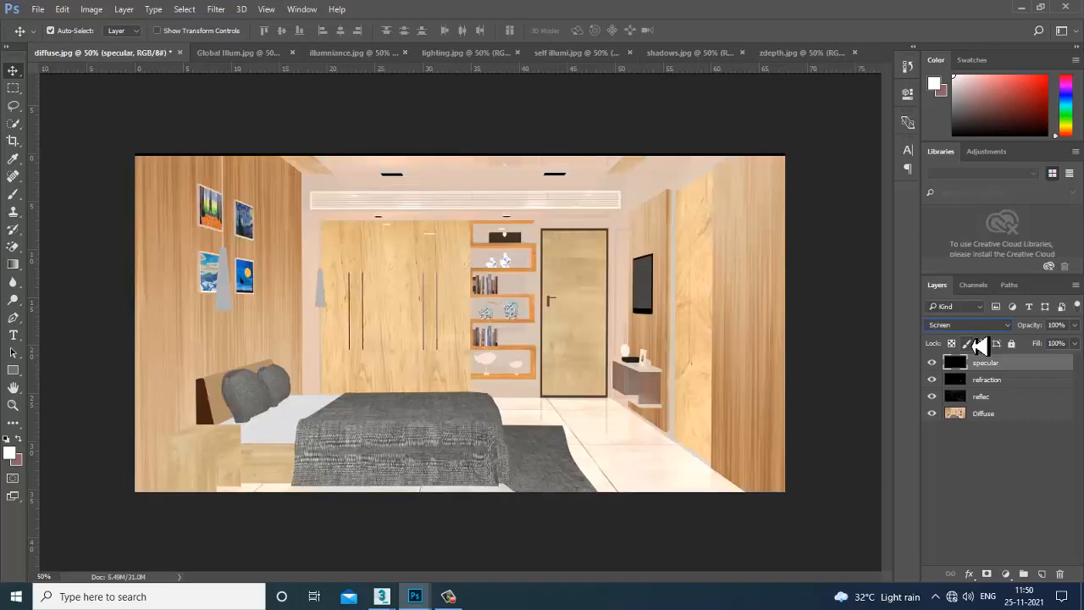
# Compare with the specular layer hidden, then set its blend mode to Linear Dodge (Add).
pyautogui.click(933, 366)
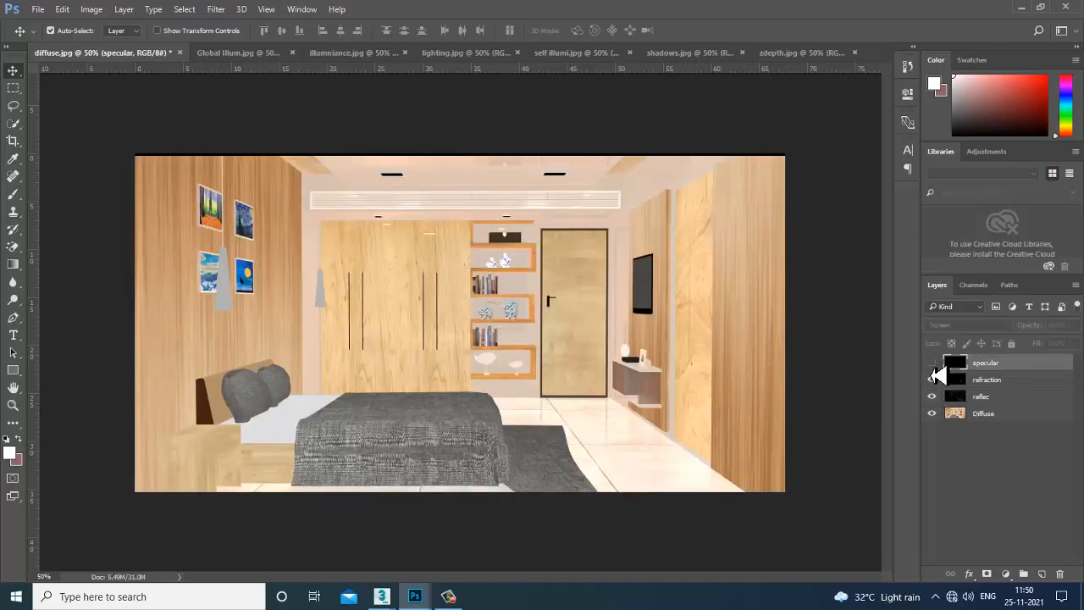
pyautogui.click(933, 366)
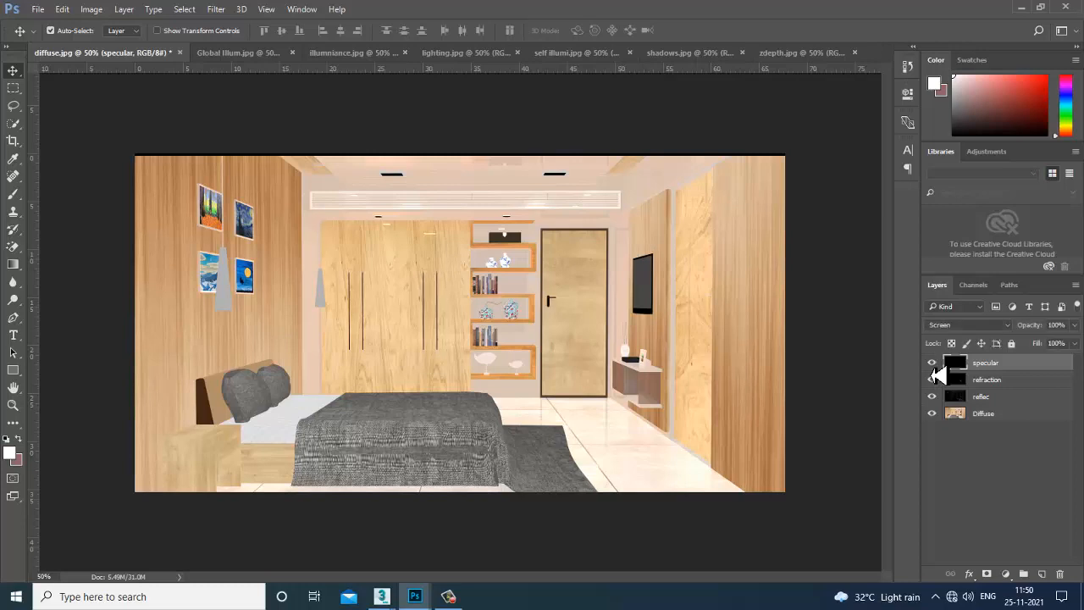
pyautogui.click(965, 326)
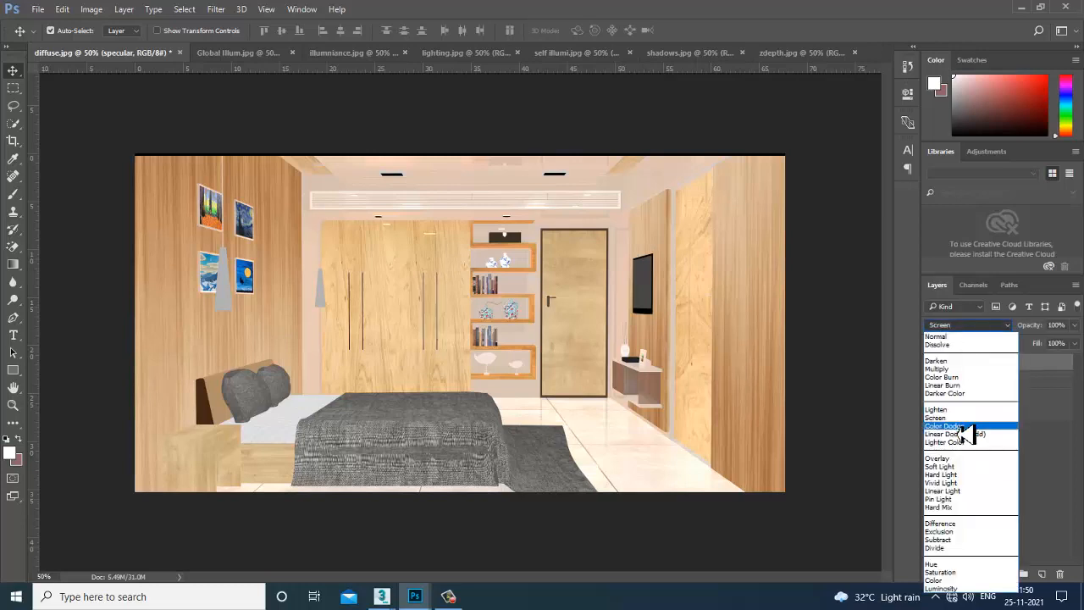
pyautogui.press('Escape')
pyautogui.press('Down')
pyautogui.press('Down')
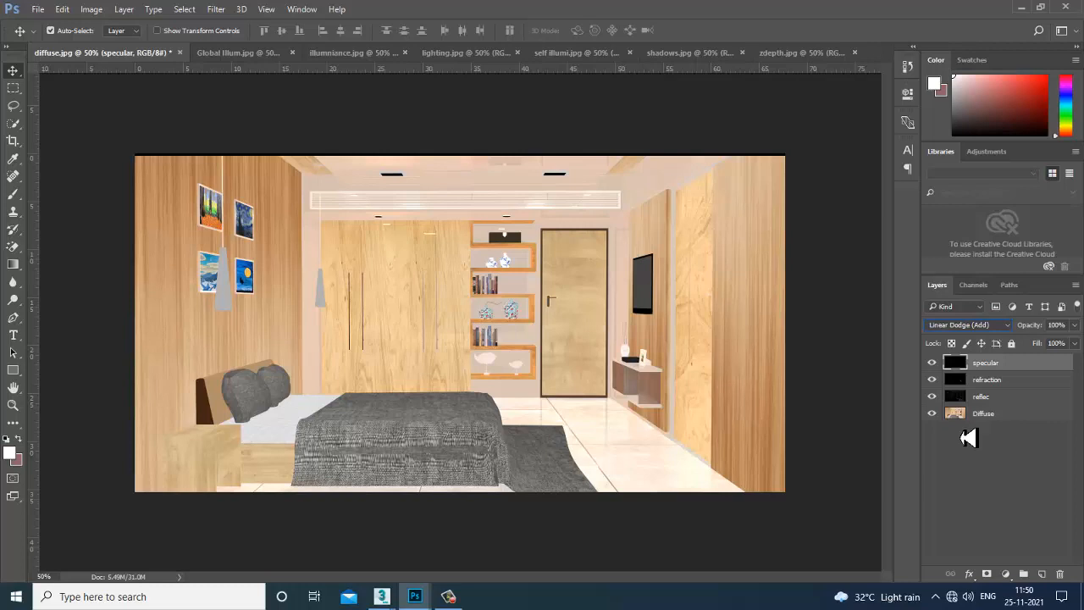
# Toggle the specular layer's visibility to compare, leaving it shown.
pyautogui.click(933, 364)
pyautogui.click(932, 364)
pyautogui.click(934, 370)
pyautogui.click(934, 369)
pyautogui.click(934, 366)
pyautogui.click(935, 366)
pyautogui.click(934, 366)
pyautogui.click(934, 365)
# Copy the lighting.jpg pass onto the diffuse composite and align it with the canvas.
pyautogui.click(453, 56)
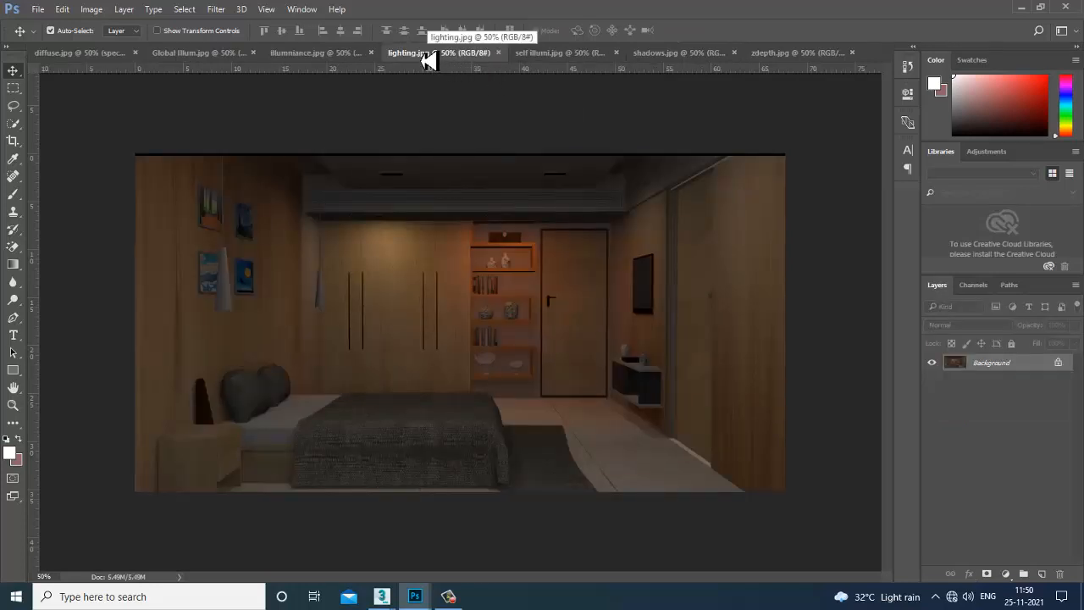
pyautogui.moveTo(428, 59); pyautogui.dragTo(736, 254)
pyautogui.moveTo(883, 438); pyautogui.dragTo(453, 312)
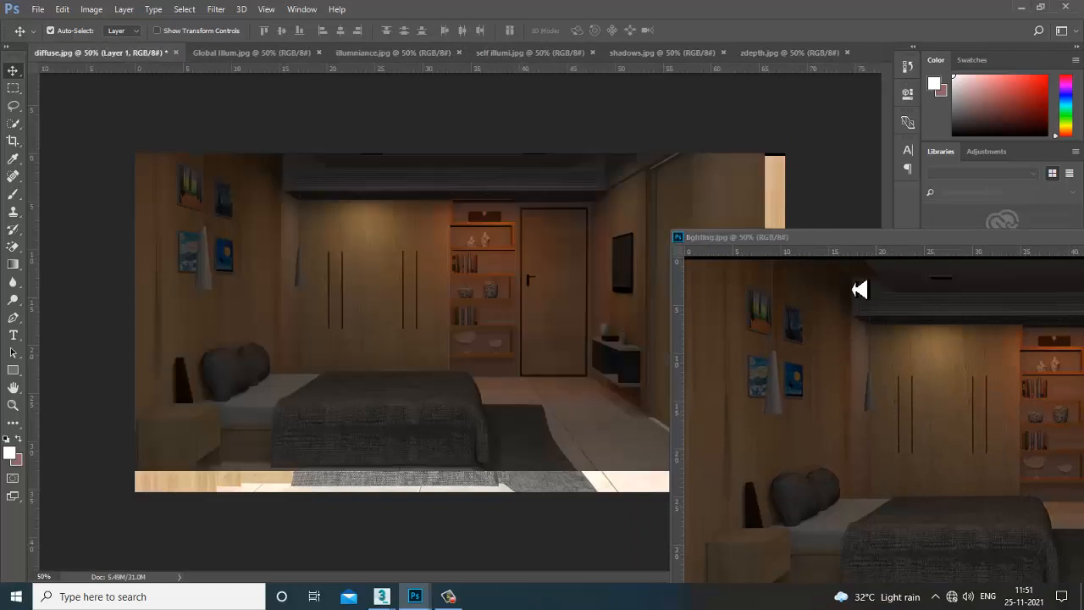
pyautogui.moveTo(855, 238); pyautogui.dragTo(263, 238)
pyautogui.click(693, 238)
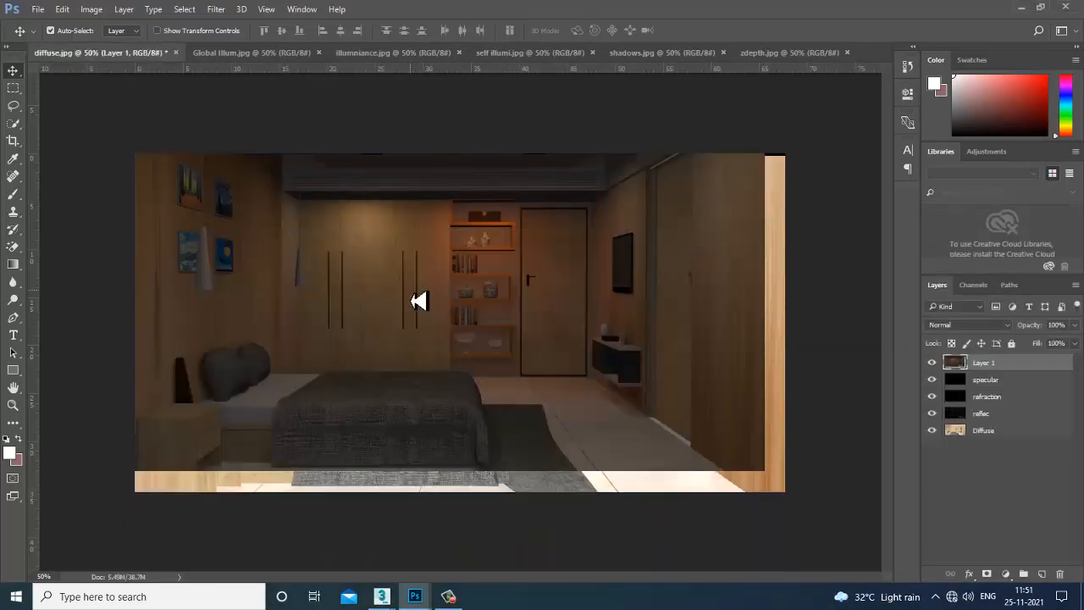
pyautogui.moveTo(418, 300); pyautogui.dragTo(443, 323)
# Try Lighten and Hard Light blend modes on the new lighting layer.
pyautogui.click(960, 327)
pyautogui.click(963, 341)
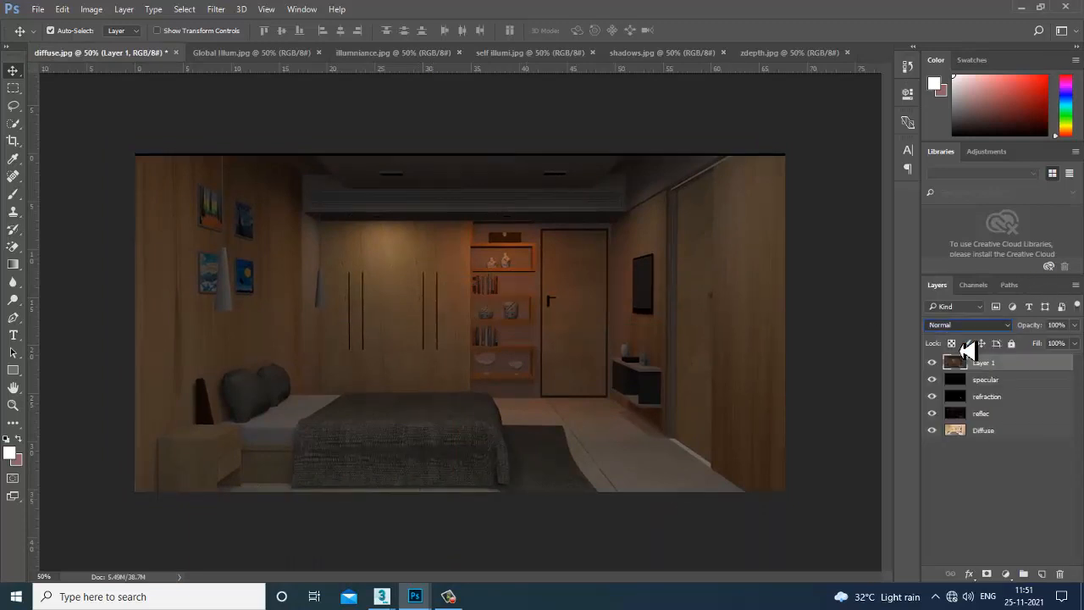
pyautogui.press('Down')
pyautogui.press('Down')
pyautogui.press('Down')
pyautogui.press('Down')
pyautogui.press('Down')
pyautogui.press('Down')
pyautogui.press('Down')
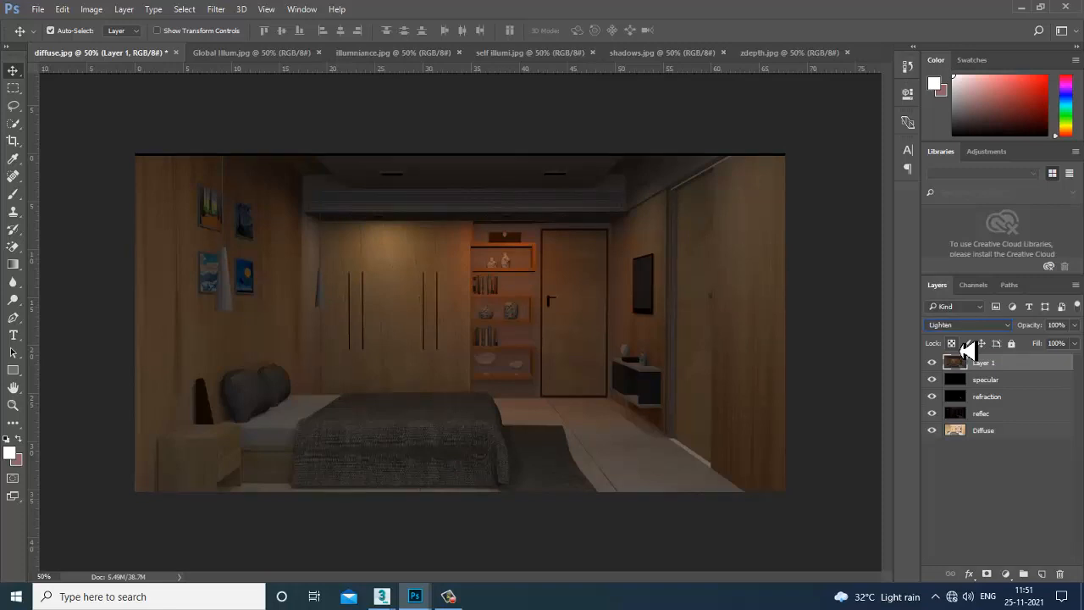
pyautogui.press('Down')
pyautogui.press('Down')
pyautogui.press('Down')
pyautogui.press('Down')
pyautogui.press('Down')
pyautogui.press('Down')
pyautogui.press('Down')
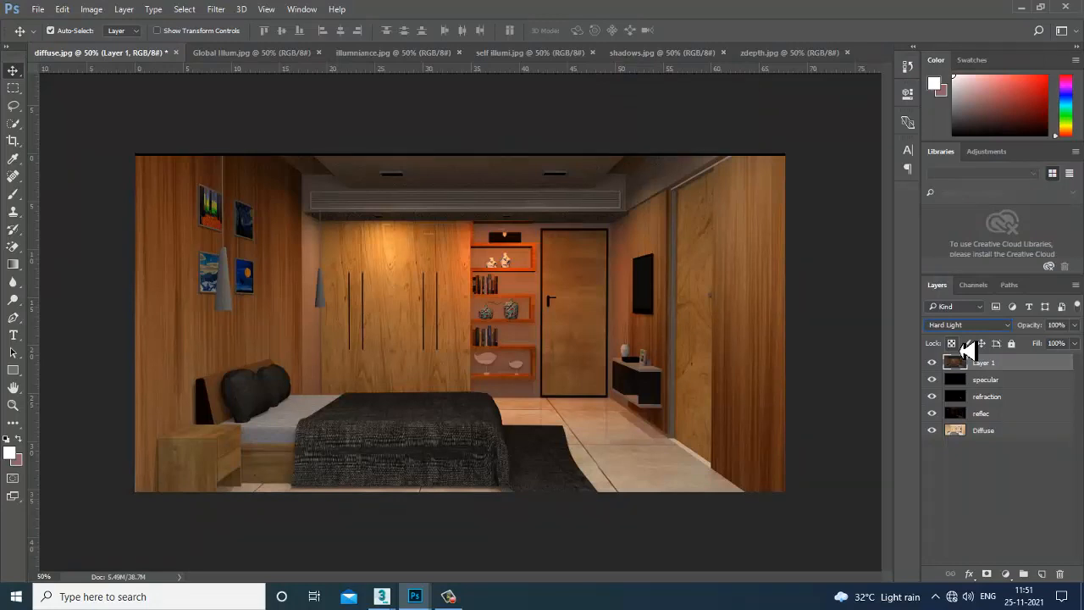
pyautogui.press('Up')
pyautogui.scroll(-3, 982, 330)
pyautogui.scroll(-1, 983, 330)
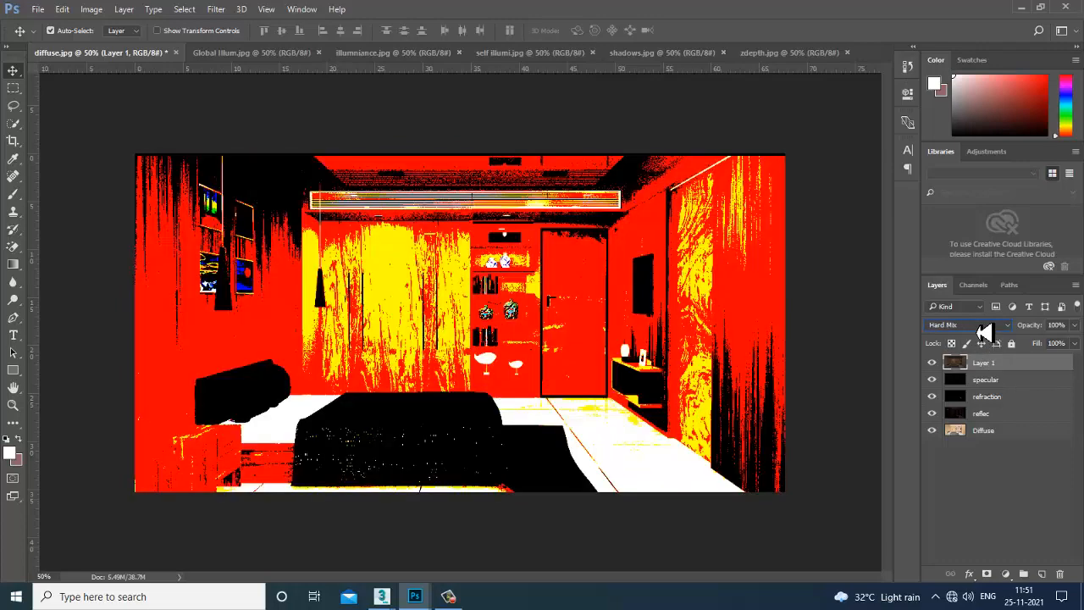
pyautogui.scroll(1, 982, 330)
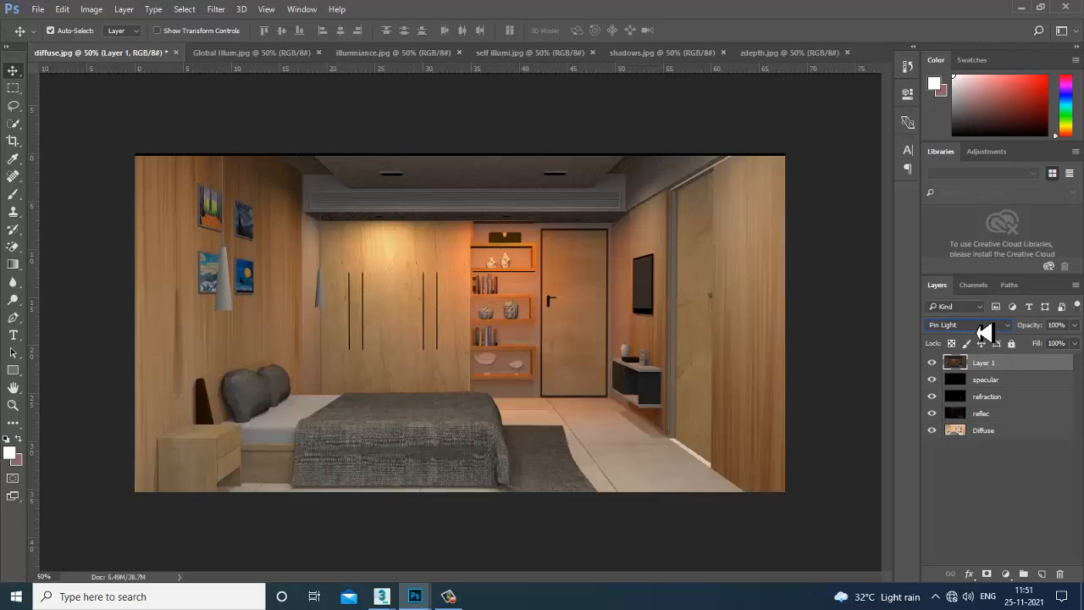
pyautogui.scroll(-9, 982, 331)
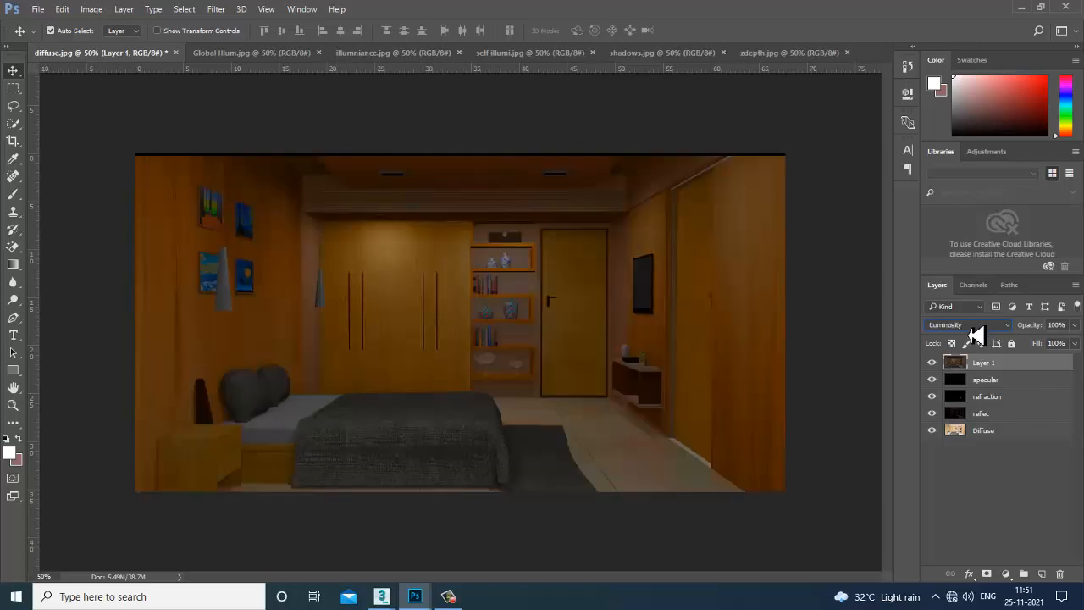
# Set the layer to Darker Color and name it lighting.
pyautogui.click(975, 330)
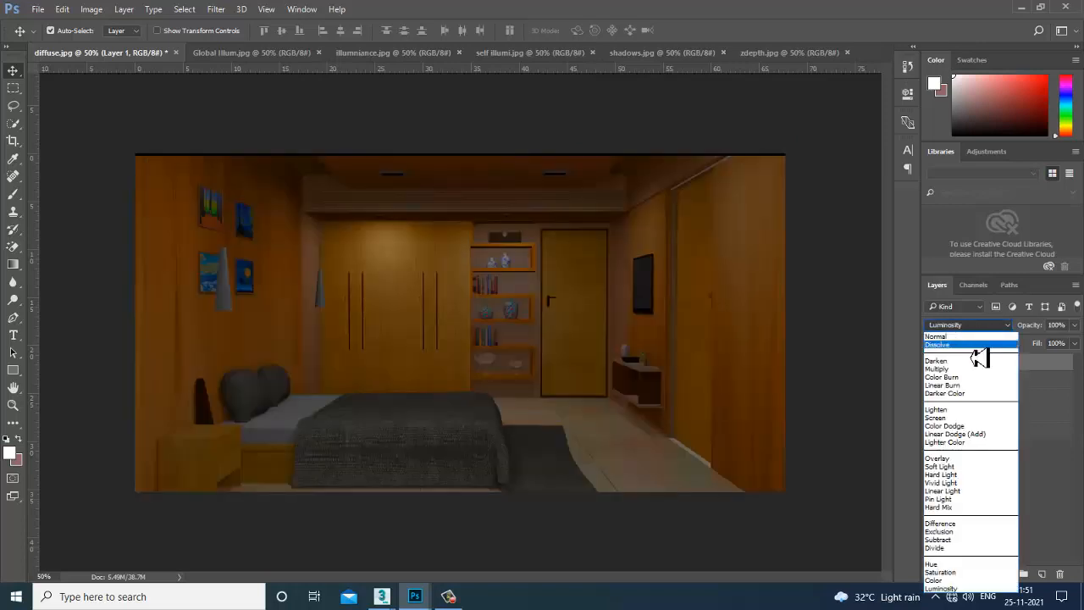
pyautogui.click(977, 356)
pyautogui.press('Down')
pyautogui.press('Down')
pyautogui.press('Up')
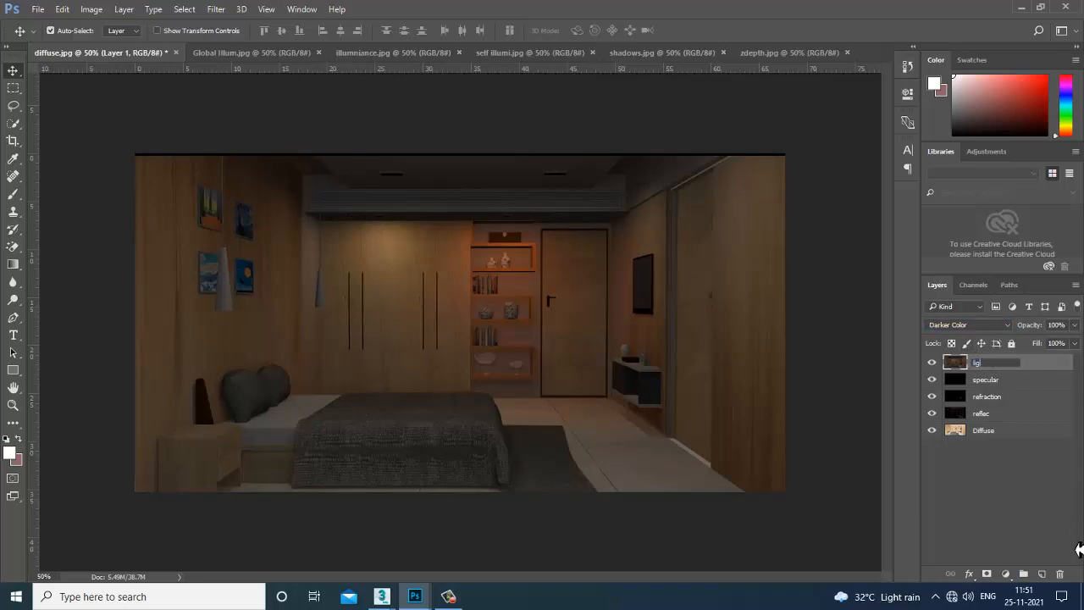
pyautogui.press('Return')
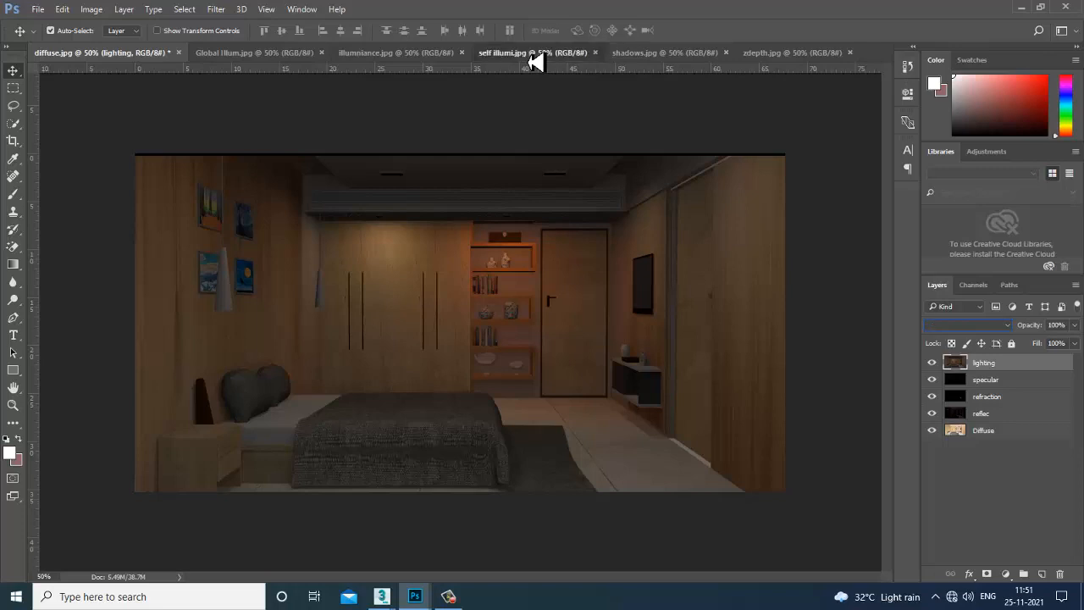
# Copy the self illumi.jpg pass into diffuse.jpg and align it with the canvas.
pyautogui.moveTo(532, 59); pyautogui.dragTo(769, 266)
pyautogui.moveTo(882, 437); pyautogui.dragTo(450, 327)
pyautogui.moveTo(897, 276); pyautogui.dragTo(266, 254)
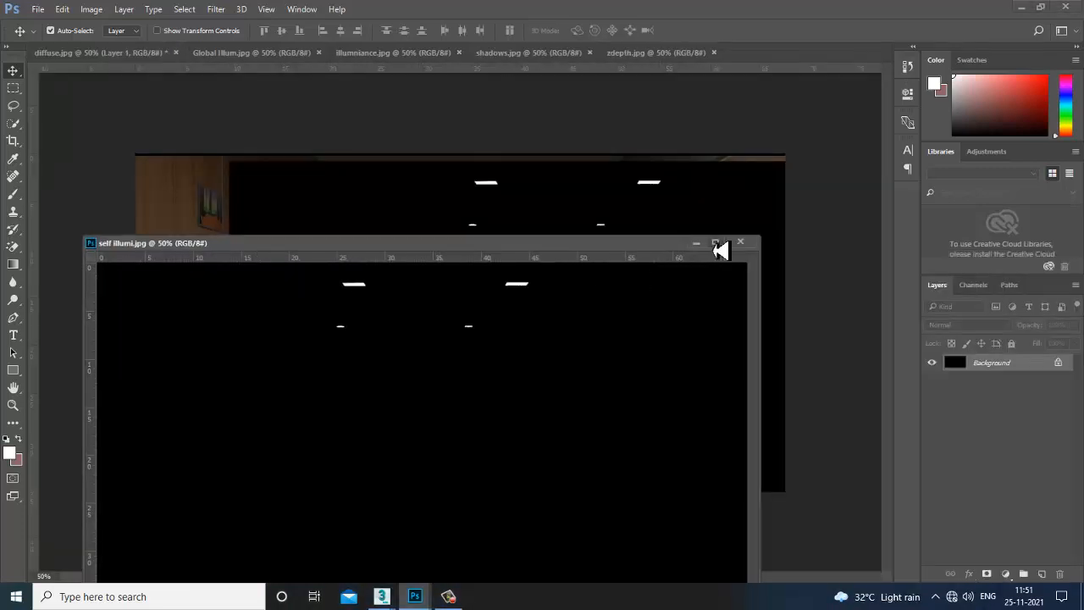
pyautogui.click(741, 241)
pyautogui.moveTo(432, 293); pyautogui.dragTo(353, 300)
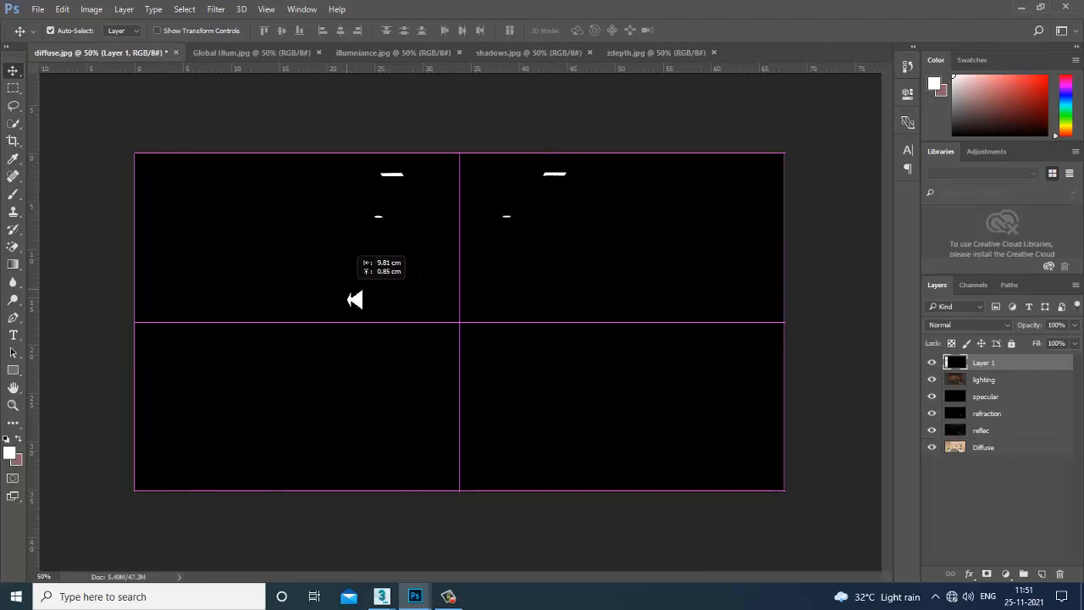
# Blend the self-illumination layer in Lighter Color and name it SI.
pyautogui.click(966, 325)
pyautogui.click(937, 345)
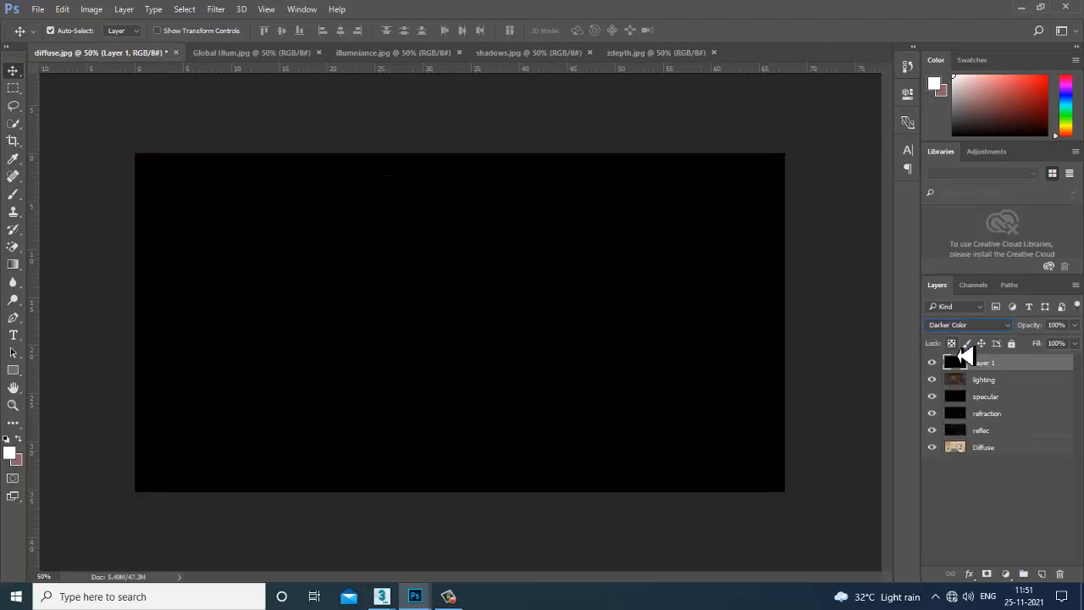
pyautogui.press('Down')
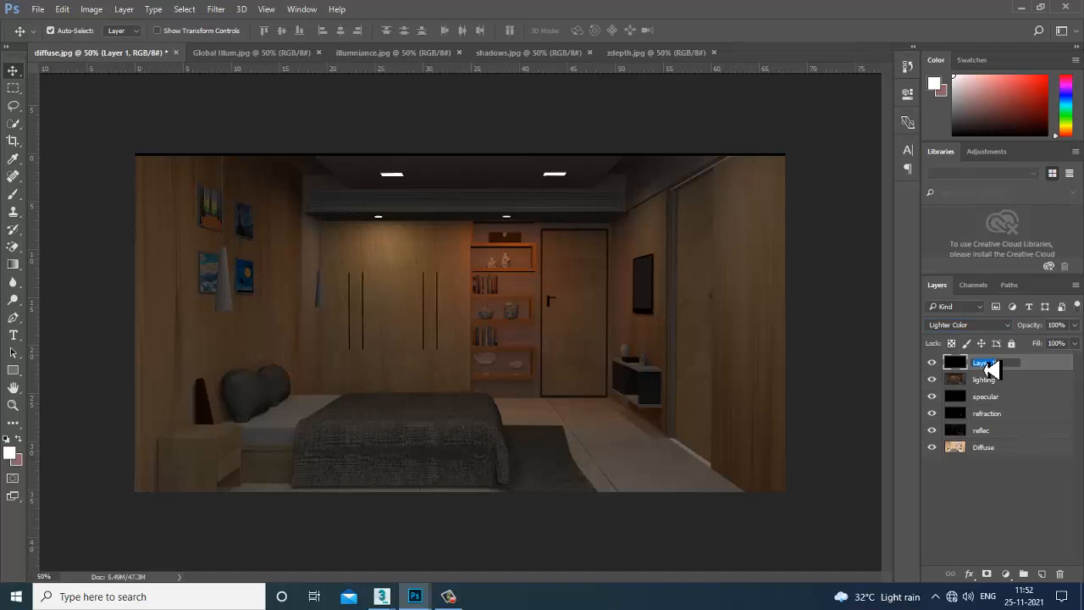
pyautogui.press('Return')
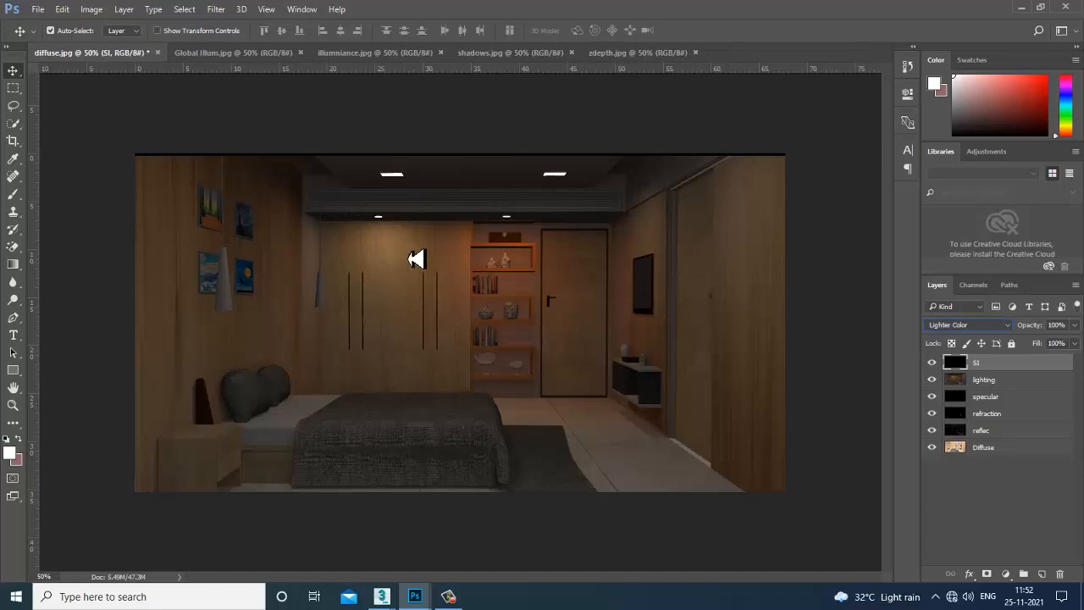
# Copy the Global Illum.jpg pass into the diffuse.jpg composite as a new layer.
pyautogui.click(508, 52)
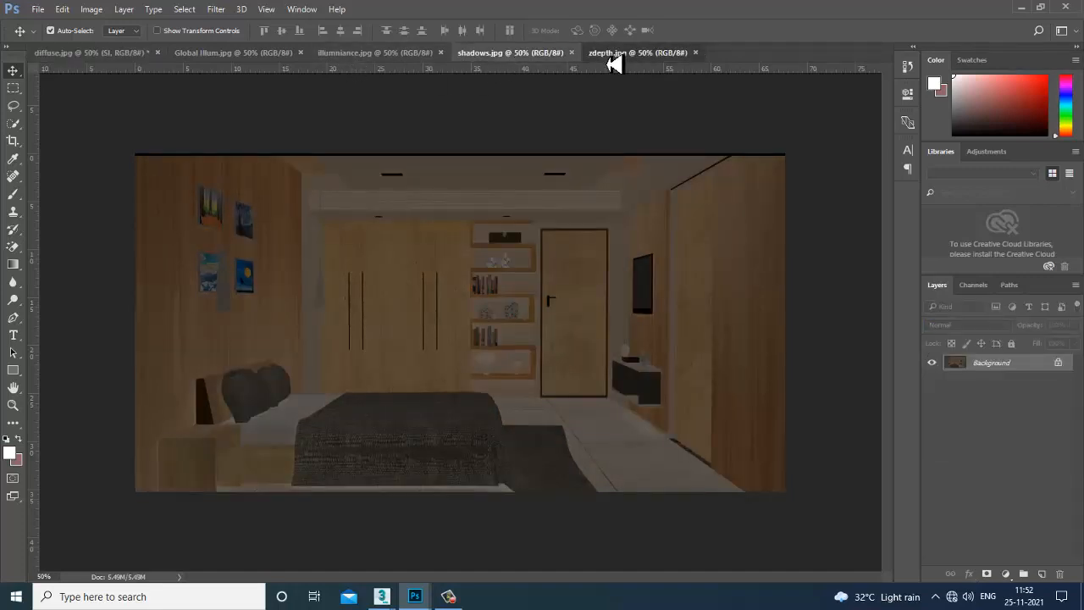
pyautogui.click(613, 54)
pyautogui.click(220, 54)
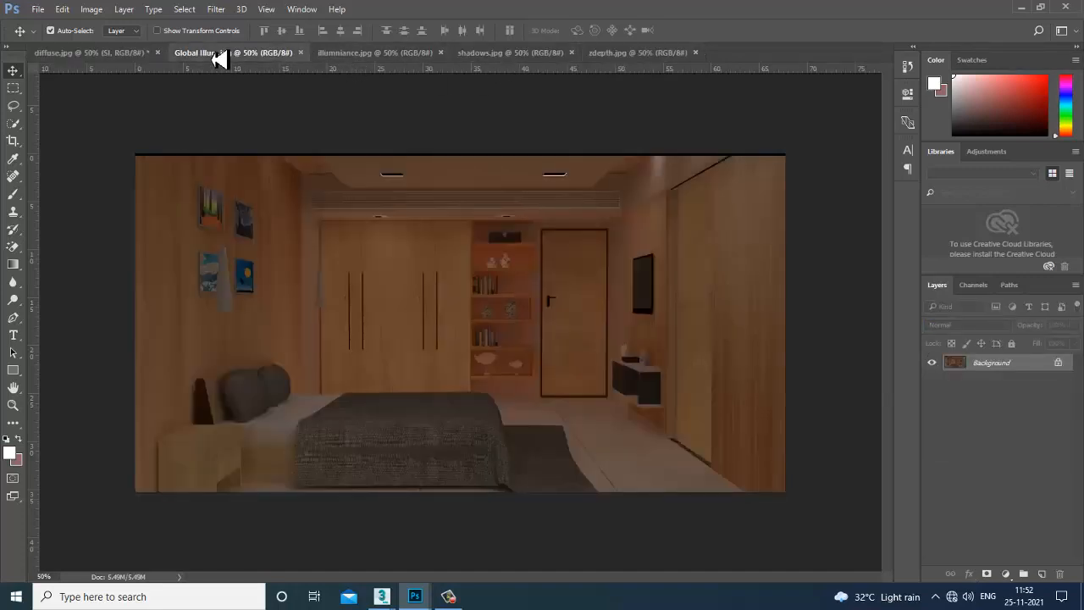
pyautogui.moveTo(219, 54); pyautogui.dragTo(842, 370)
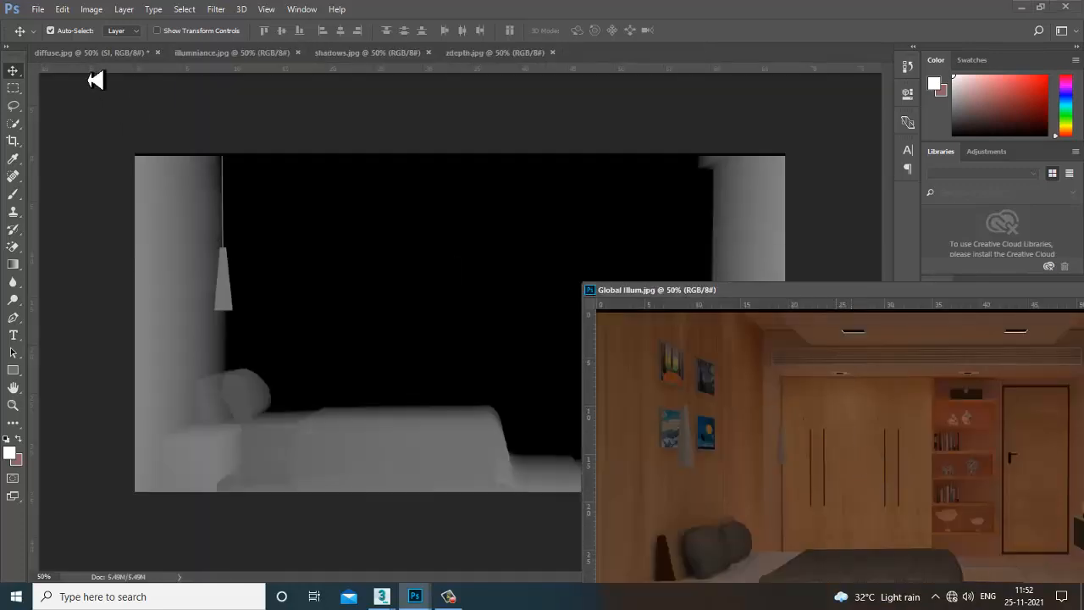
pyautogui.click(100, 54)
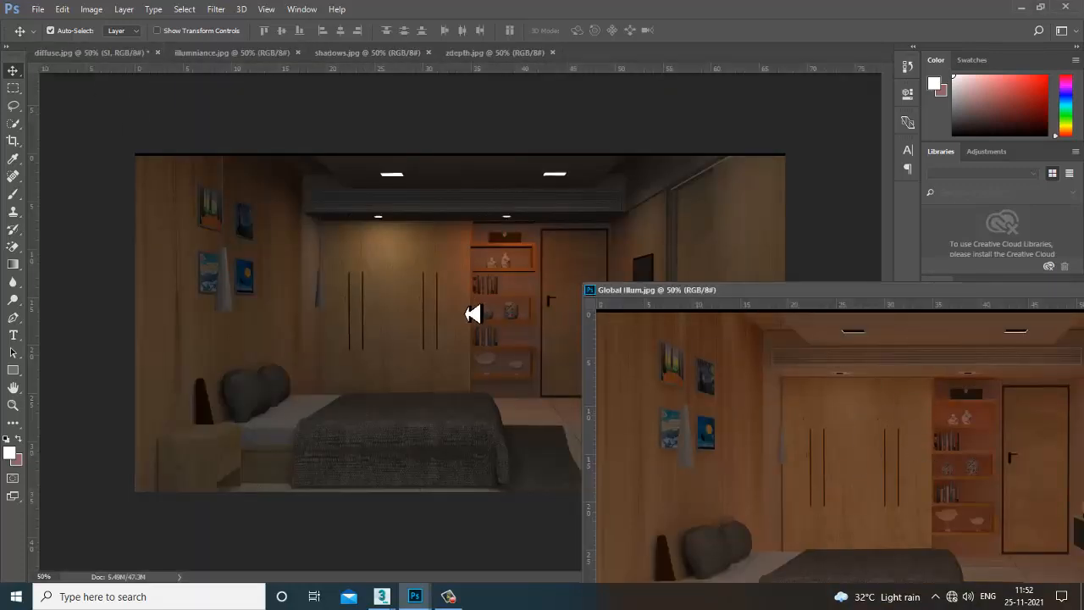
pyautogui.moveTo(473, 312); pyautogui.dragTo(472, 312)
pyautogui.moveTo(943, 292); pyautogui.dragTo(464, 270)
pyautogui.click(693, 269)
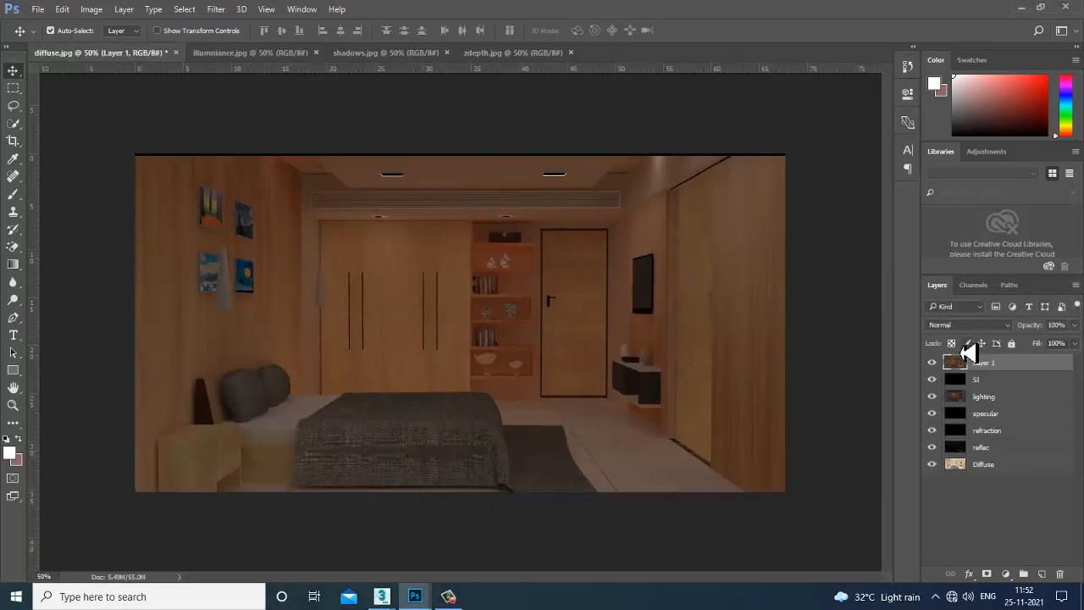
# Rename the new layer GI and set its blend mode to Lighten.
pyautogui.doubleClick(985, 367)
pyautogui.press('Return')
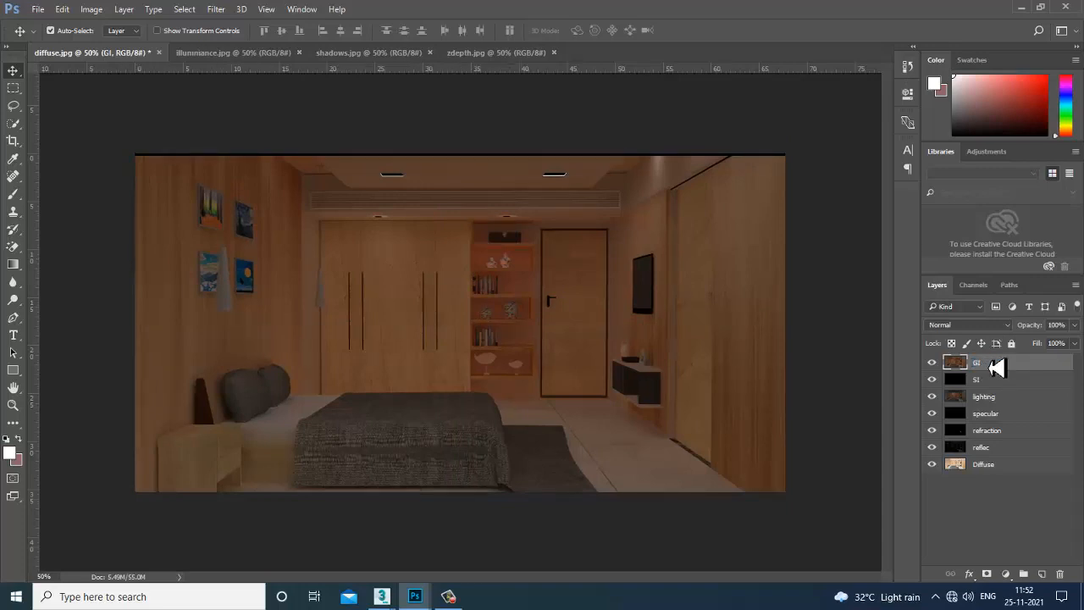
pyautogui.click(958, 327)
pyautogui.click(960, 350)
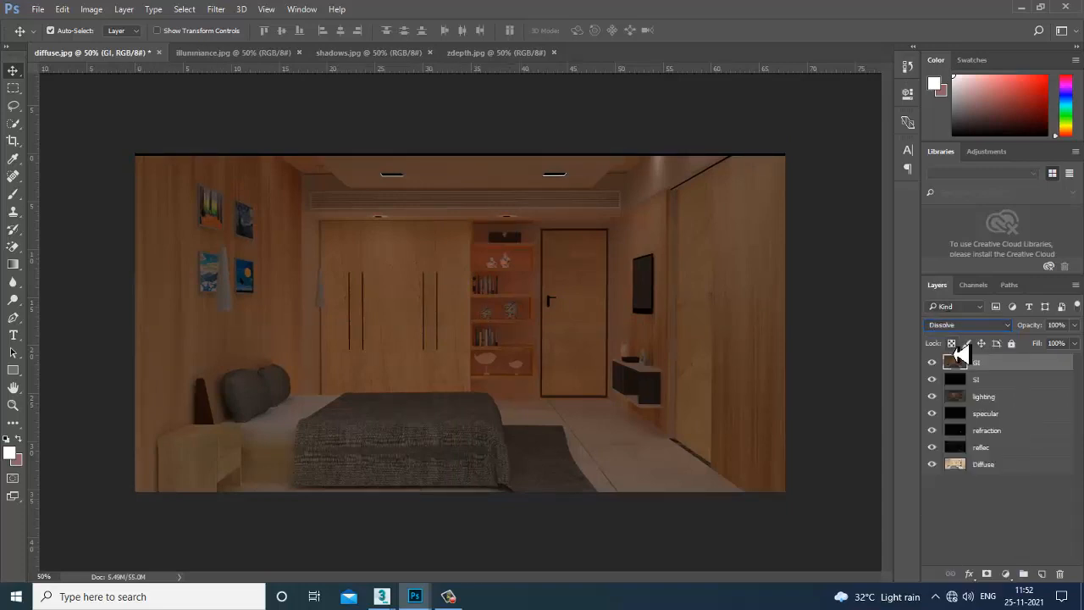
pyautogui.press('Down')
pyautogui.press('Down')
pyautogui.press('Down')
pyautogui.press('Down')
pyautogui.press('Down')
pyautogui.press('Down')
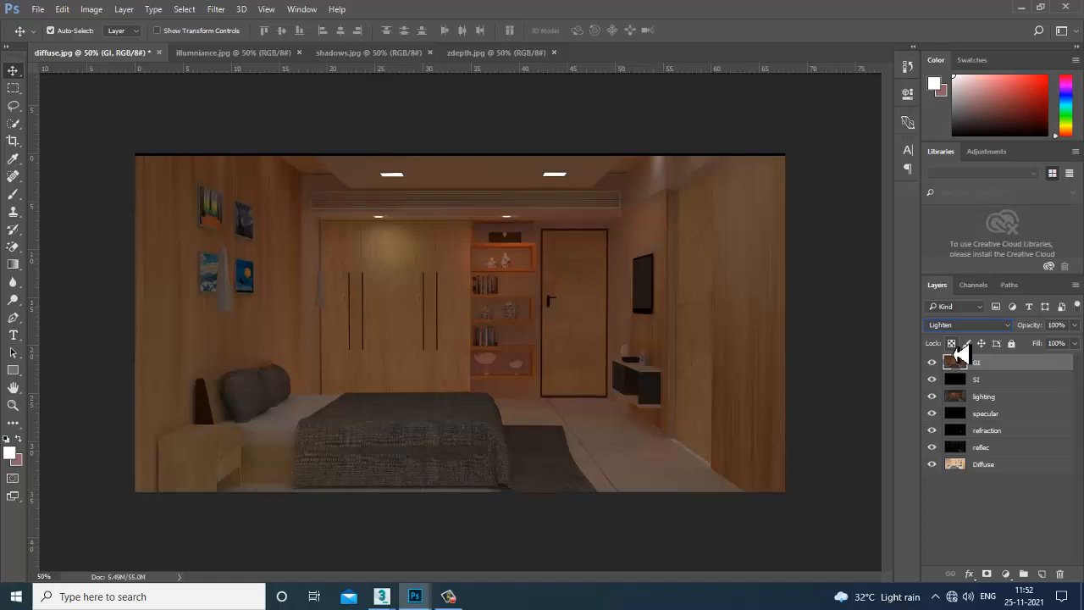
# Toggle the GI layer's visibility to compare, leaving it visible.
pyautogui.click(932, 364)
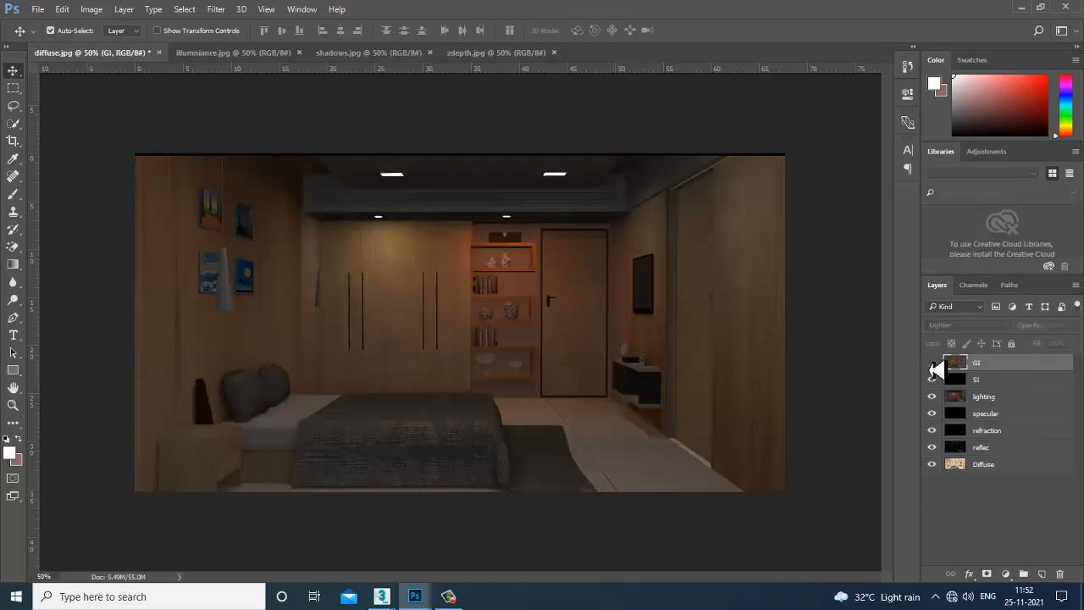
pyautogui.click(932, 363)
pyautogui.click(933, 363)
pyautogui.click(932, 364)
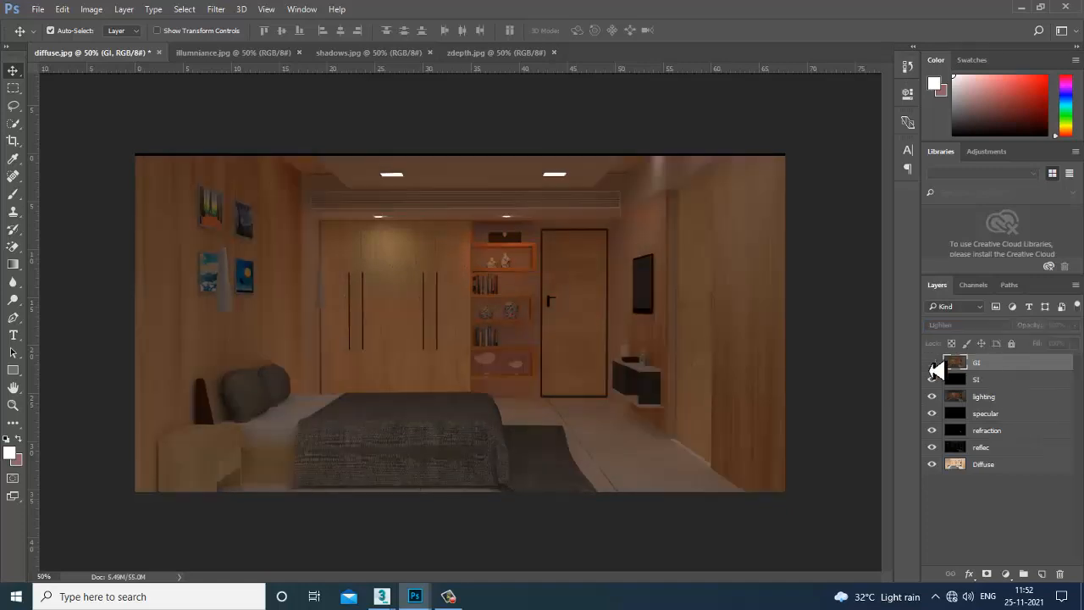
pyautogui.click(933, 364)
pyautogui.click(932, 363)
pyautogui.click(933, 363)
pyautogui.click(933, 363)
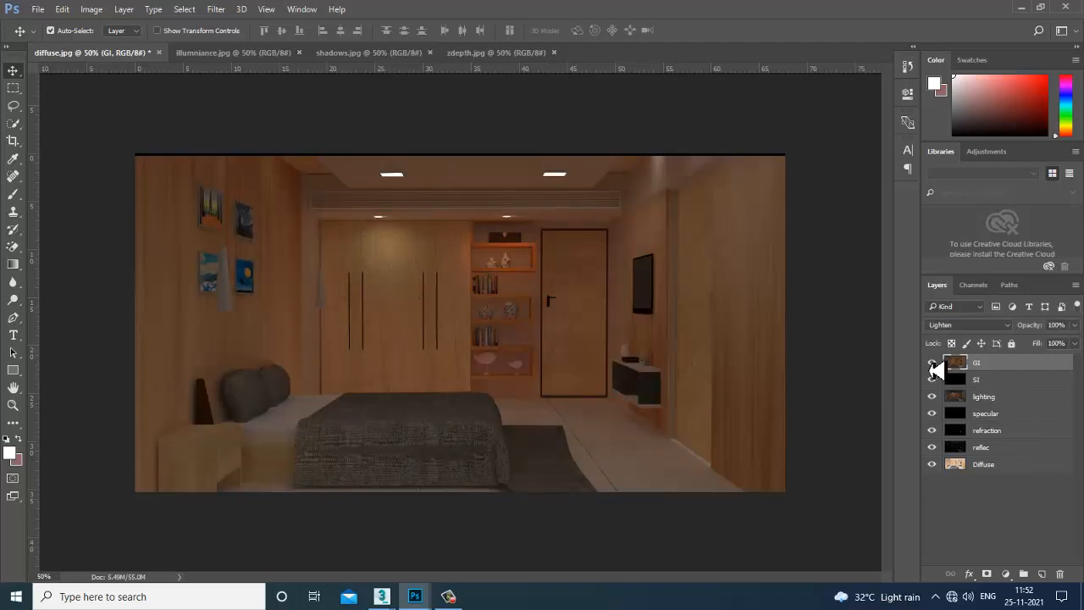
# Copy the illuminance.jpg pass into the bedroom composite and align it with the render.
pyautogui.click(230, 56)
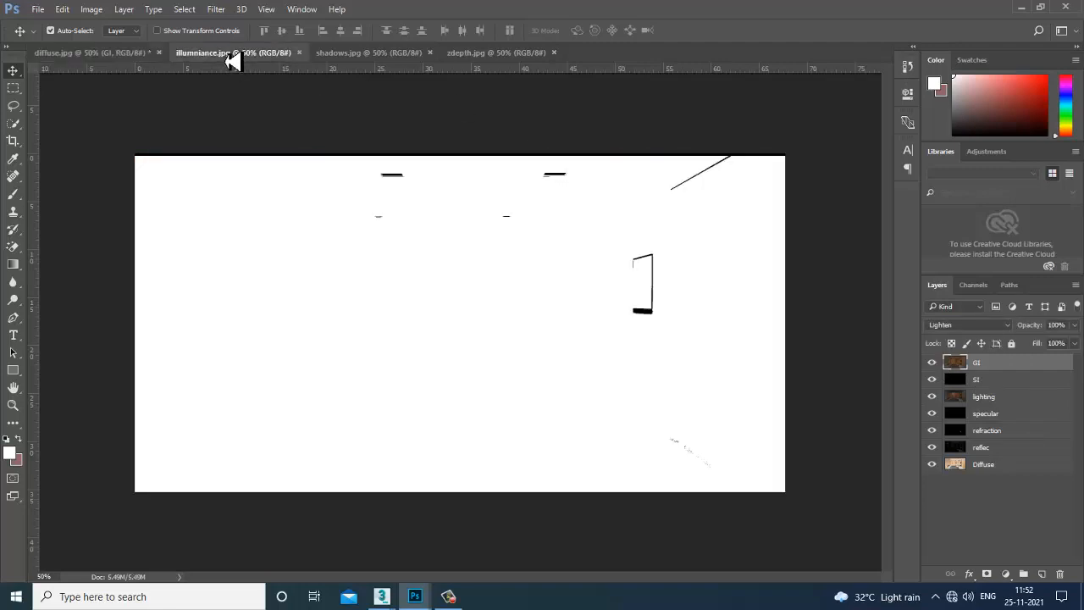
pyautogui.moveTo(231, 56); pyautogui.dragTo(627, 250)
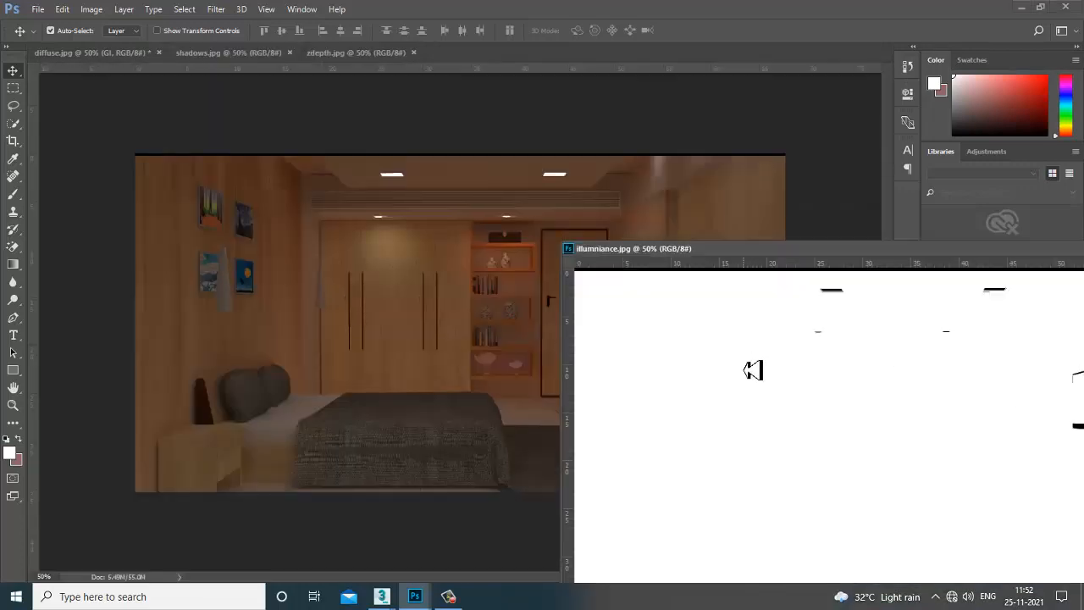
pyautogui.moveTo(440, 336); pyautogui.dragTo(438, 336)
pyautogui.moveTo(1006, 252); pyautogui.dragTo(788, 252)
pyautogui.click(953, 248)
pyautogui.moveTo(440, 325); pyautogui.dragTo(473, 320)
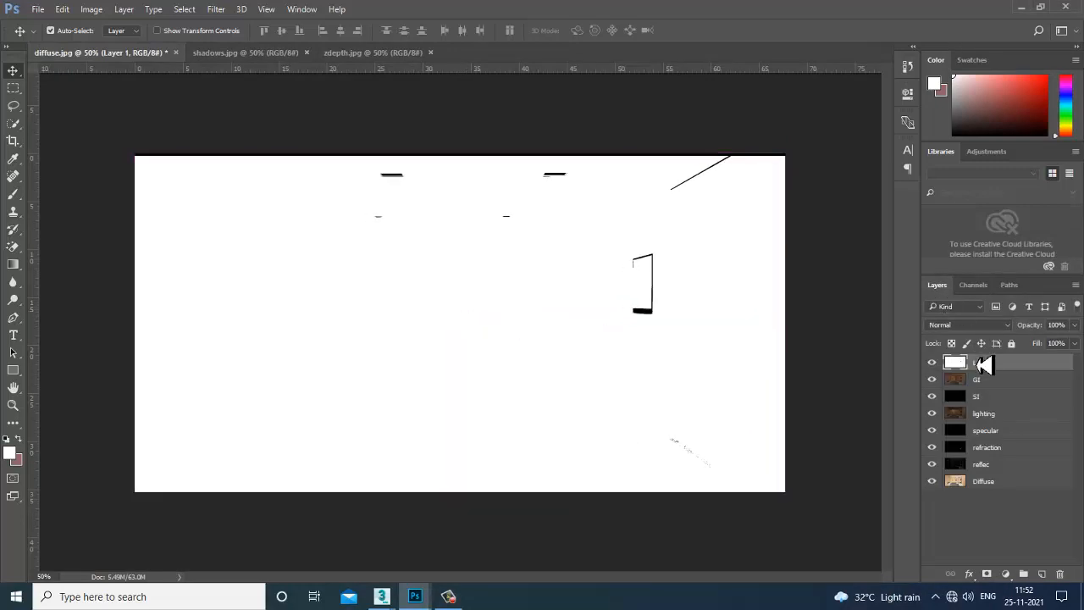
# Blend the illuminance layer in Overlay and lower its opacity to 25%.
pyautogui.click(965, 325)
pyautogui.click(970, 344)
pyautogui.press('Down')
pyautogui.press('Down')
pyautogui.press('Down')
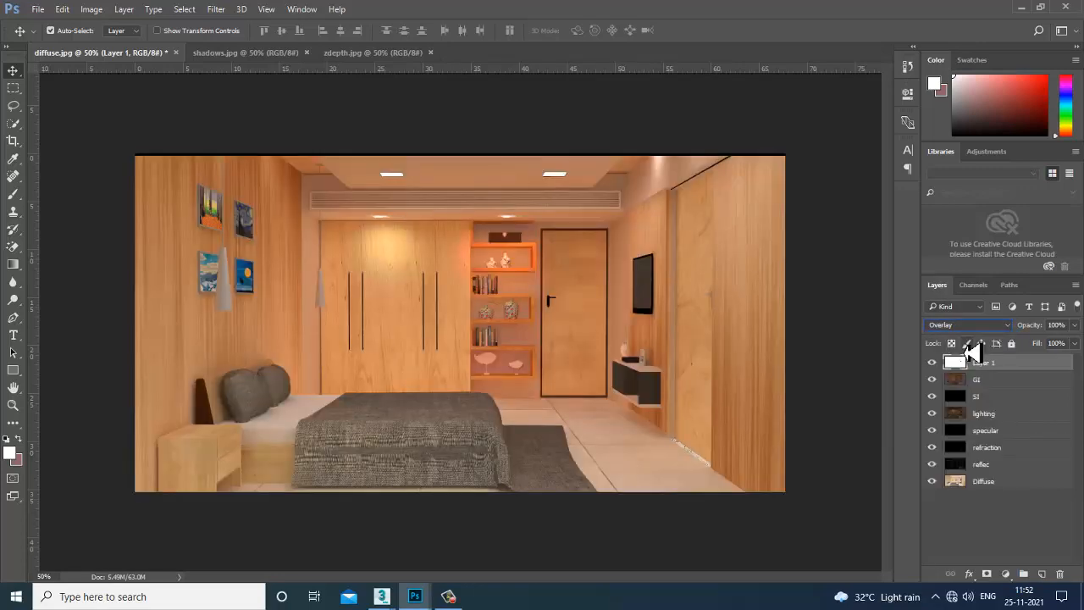
pyautogui.press('Down')
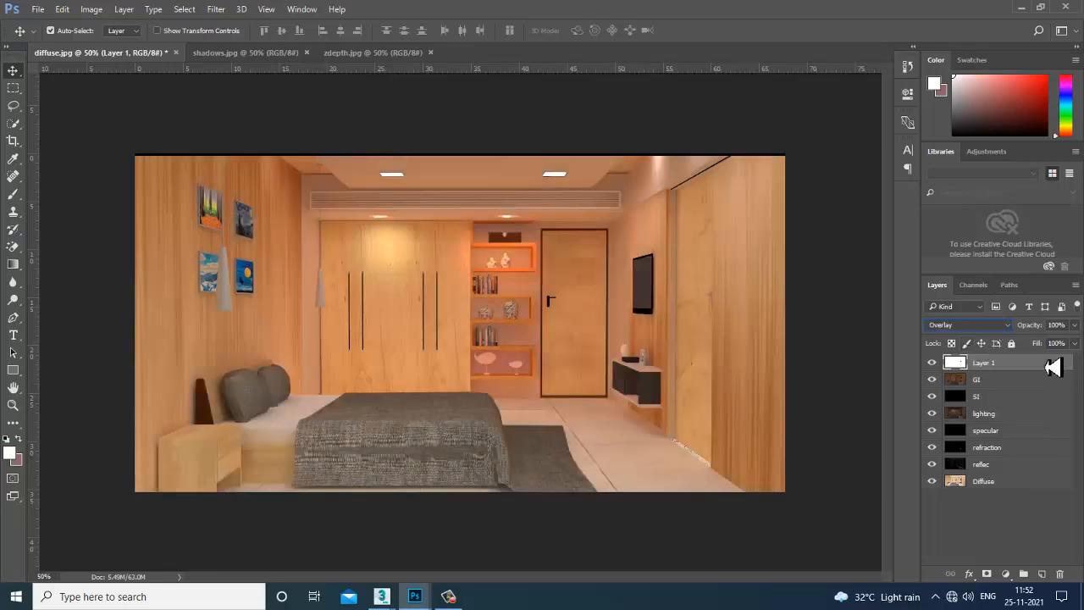
pyautogui.click(1074, 343)
pyautogui.moveTo(1077, 354); pyautogui.dragTo(1037, 349)
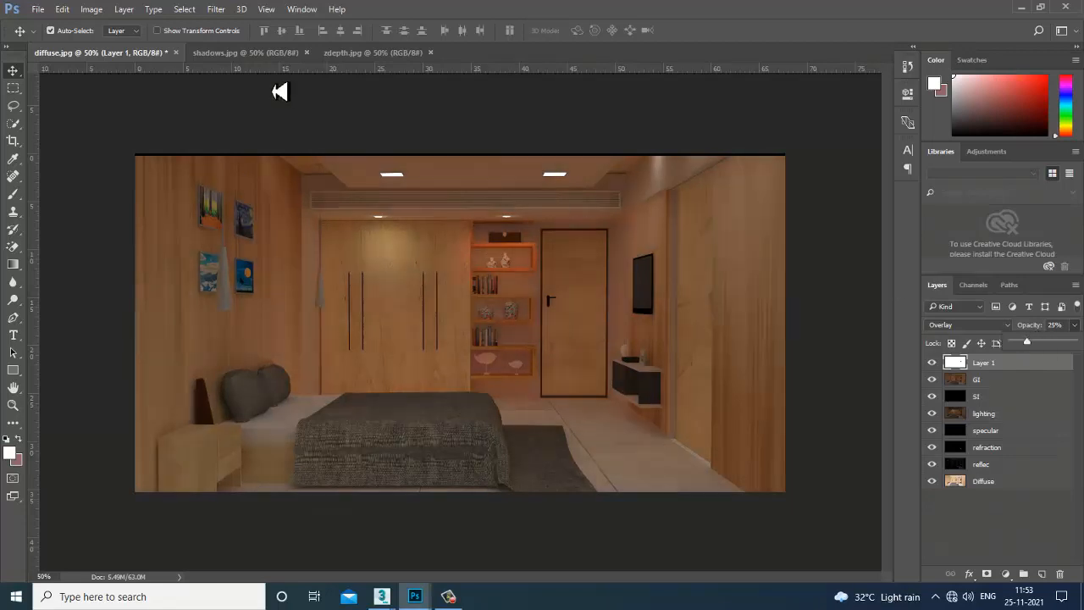
# Copy the shadows.jpg pass onto the bedroom composite as Layer 2, aligned with the render.
pyautogui.click(229, 54)
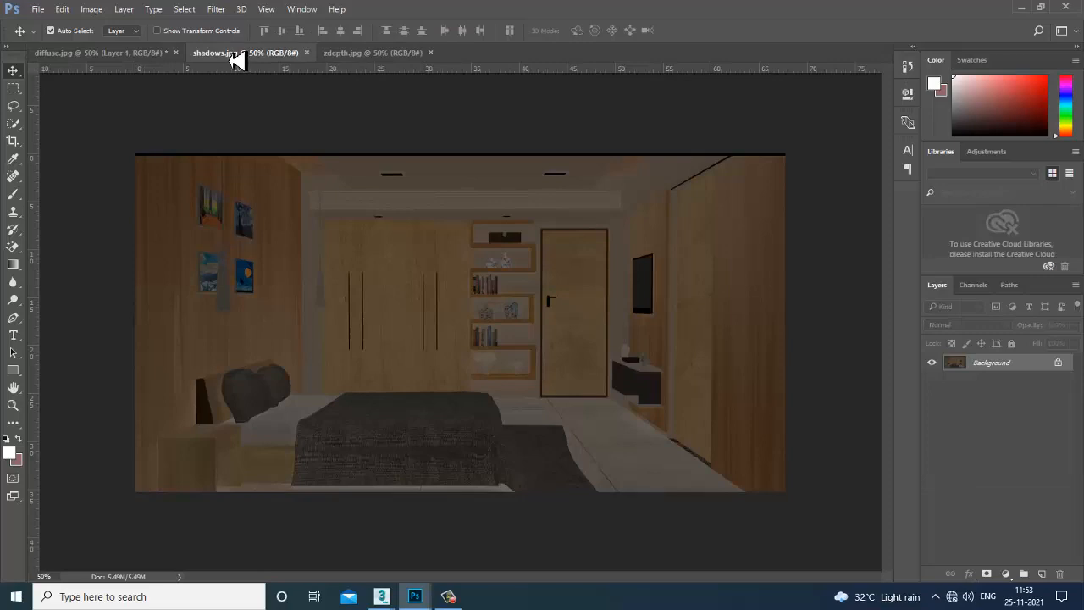
pyautogui.moveTo(236, 60); pyautogui.dragTo(737, 332)
pyautogui.moveTo(864, 471); pyautogui.dragTo(437, 357)
pyautogui.moveTo(881, 329); pyautogui.dragTo(285, 274)
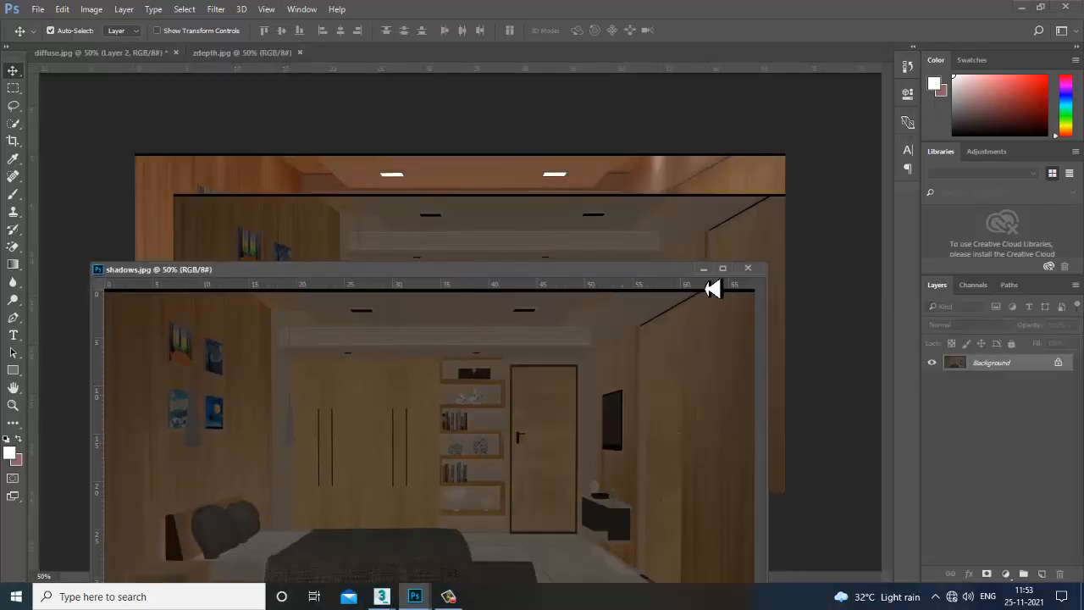
pyautogui.click(704, 268)
pyautogui.moveTo(452, 277); pyautogui.dragTo(429, 250)
# Cycle Layer 2 through blend modes like Lighten, Color Dodge, Lighter Color, Pin Light and Luminosity.
pyautogui.click(957, 327)
pyautogui.click(964, 347)
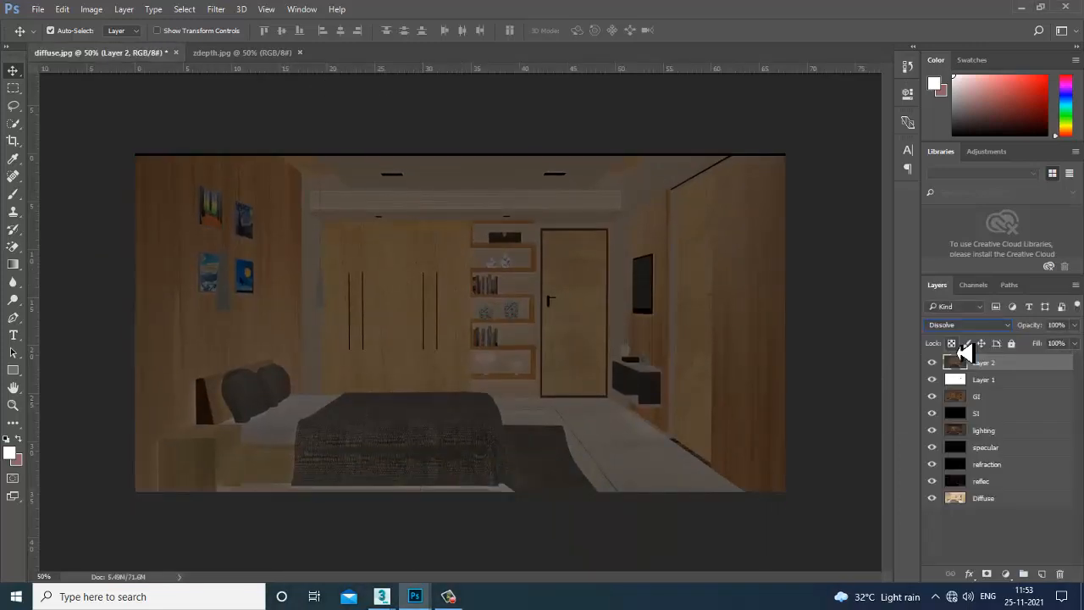
pyautogui.press('Down')
pyautogui.press('Down')
pyautogui.press('Down')
pyautogui.press('Down')
pyautogui.press('Down')
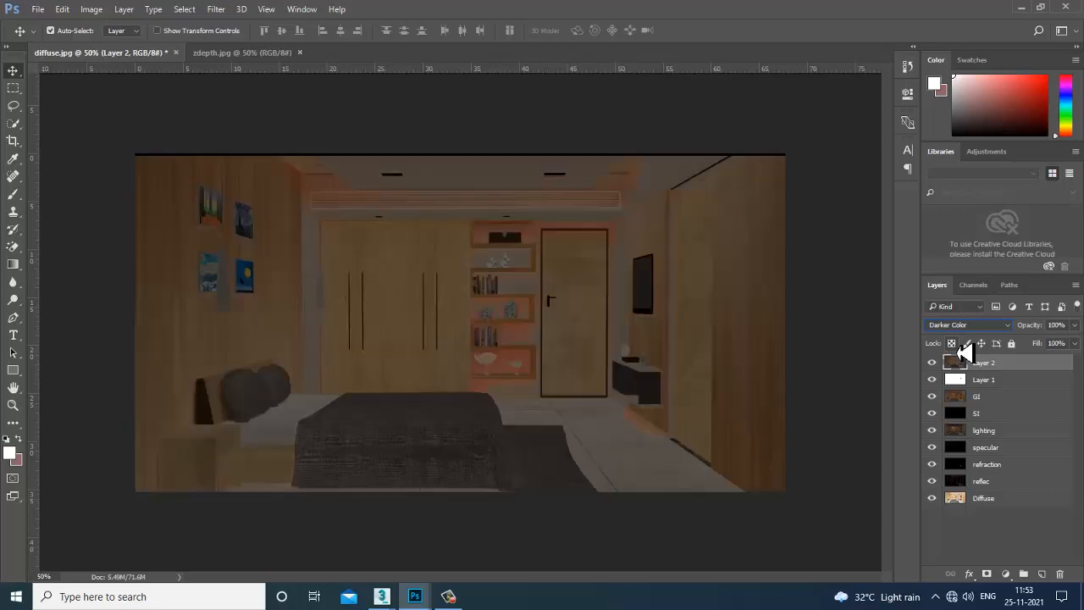
pyautogui.press('Down')
pyautogui.press('Up')
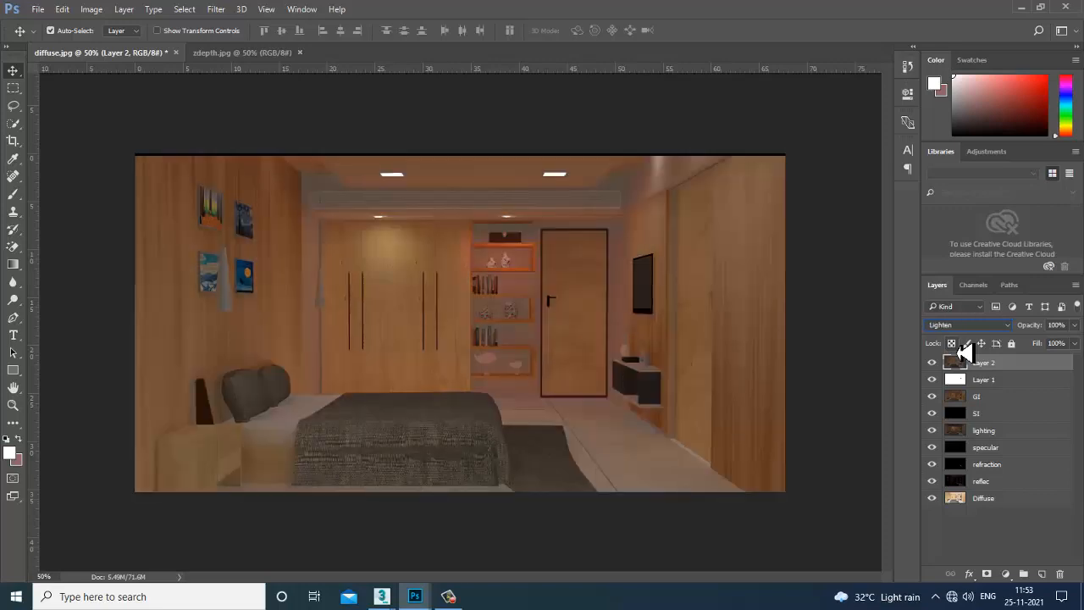
pyautogui.press('Down')
pyautogui.press('Down')
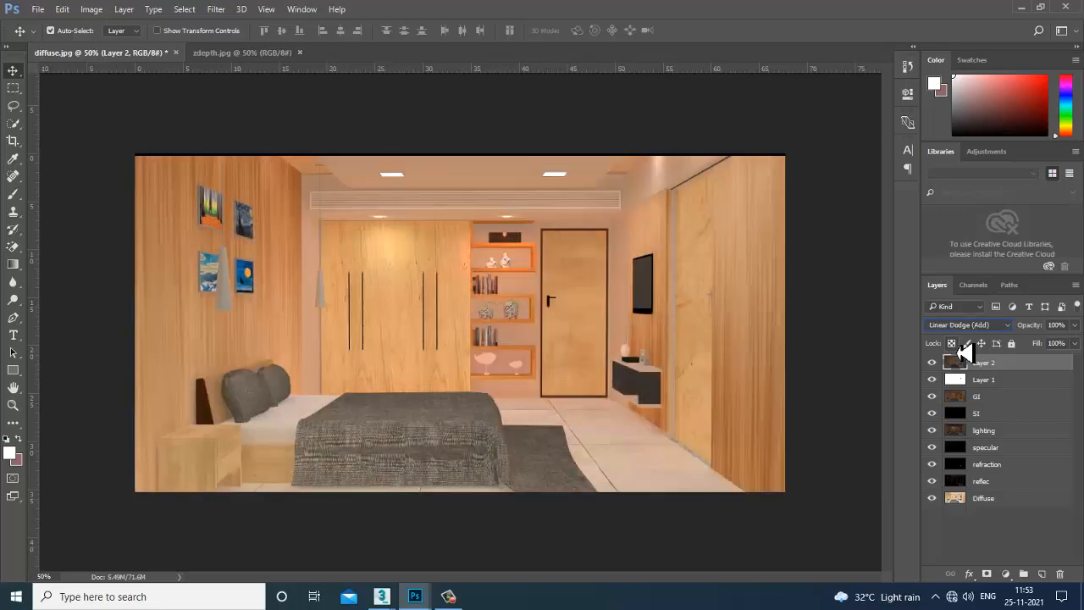
pyautogui.press('Up')
pyautogui.press('Up')
pyautogui.press('Down')
pyautogui.press('Down')
pyautogui.press('Down')
pyautogui.press('Down')
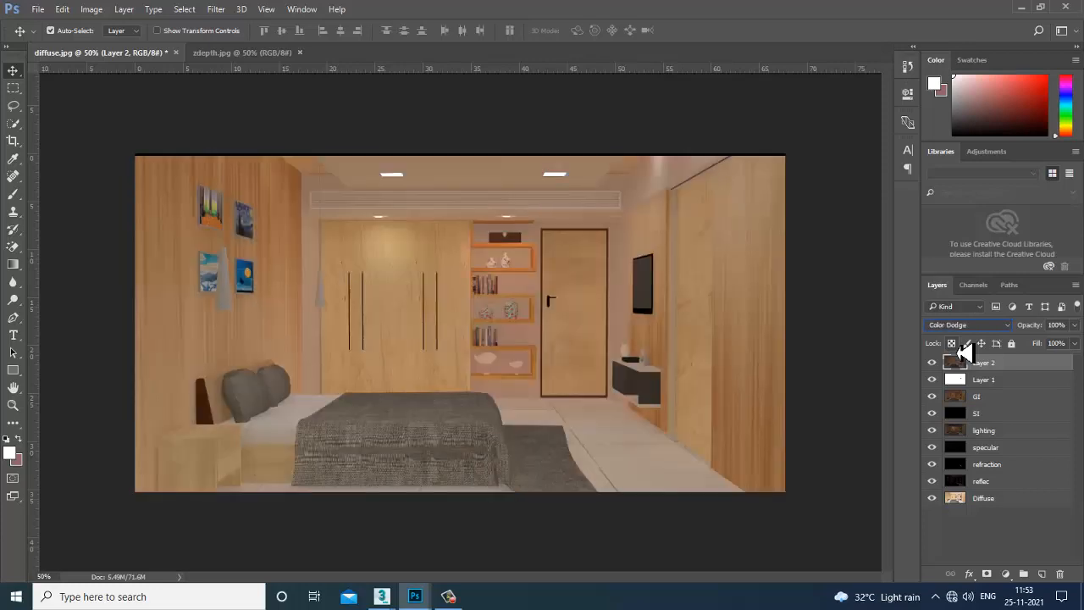
pyautogui.press('Down')
pyautogui.press('Down')
pyautogui.press('Down')
pyautogui.press('Down')
pyautogui.press('Down')
pyautogui.press('Down')
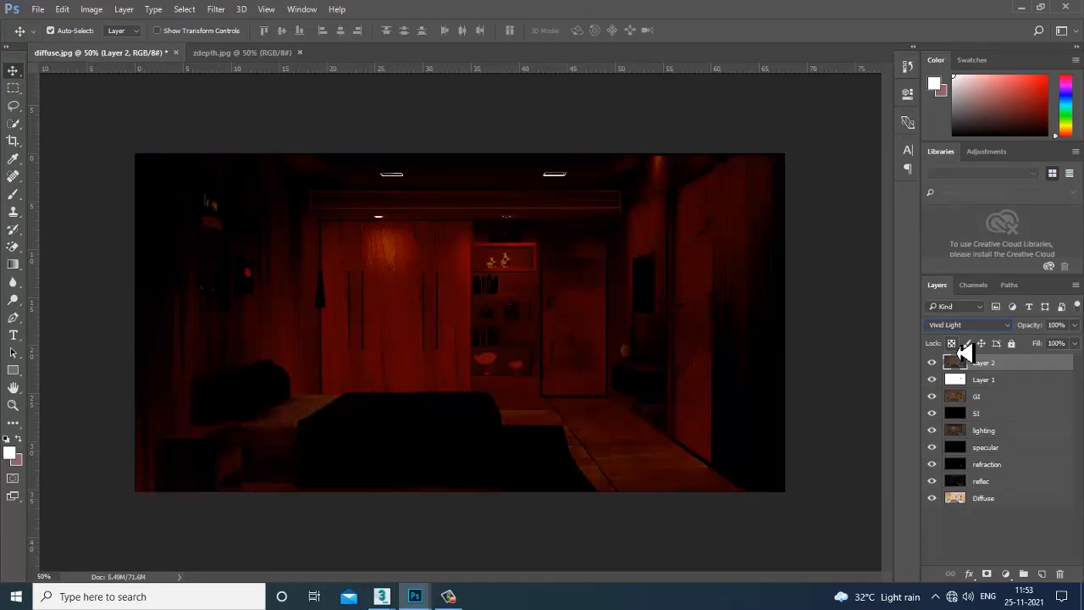
pyautogui.press('Down')
pyautogui.press('Down')
pyautogui.press('Down')
pyautogui.press('Down')
pyautogui.press('Down')
pyautogui.press('Down')
pyautogui.press('Down')
pyautogui.press('Down')
pyautogui.press('Down')
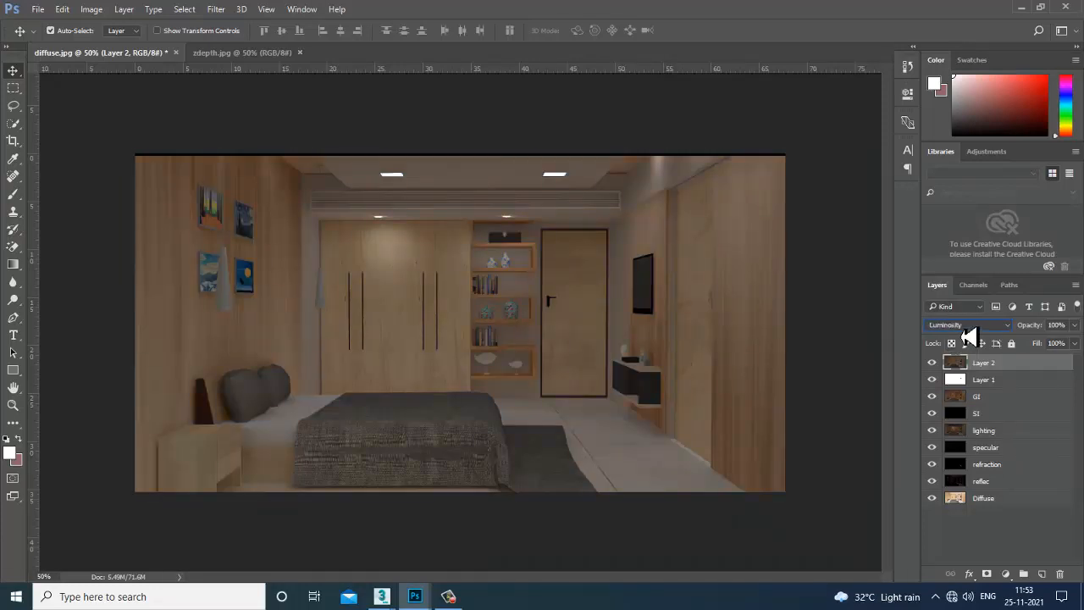
# Settle Layer 2's blend mode on Lighten after briefly trying Color Burn and Screen.
pyautogui.click(968, 326)
pyautogui.click(968, 359)
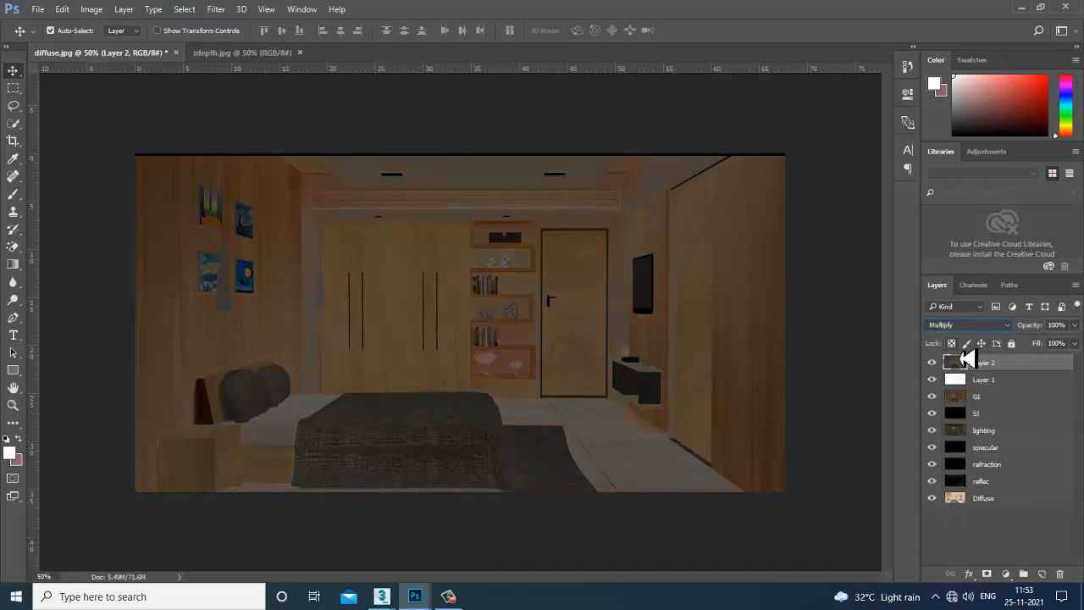
pyautogui.press('Down')
pyautogui.press('Down')
pyautogui.press('Down')
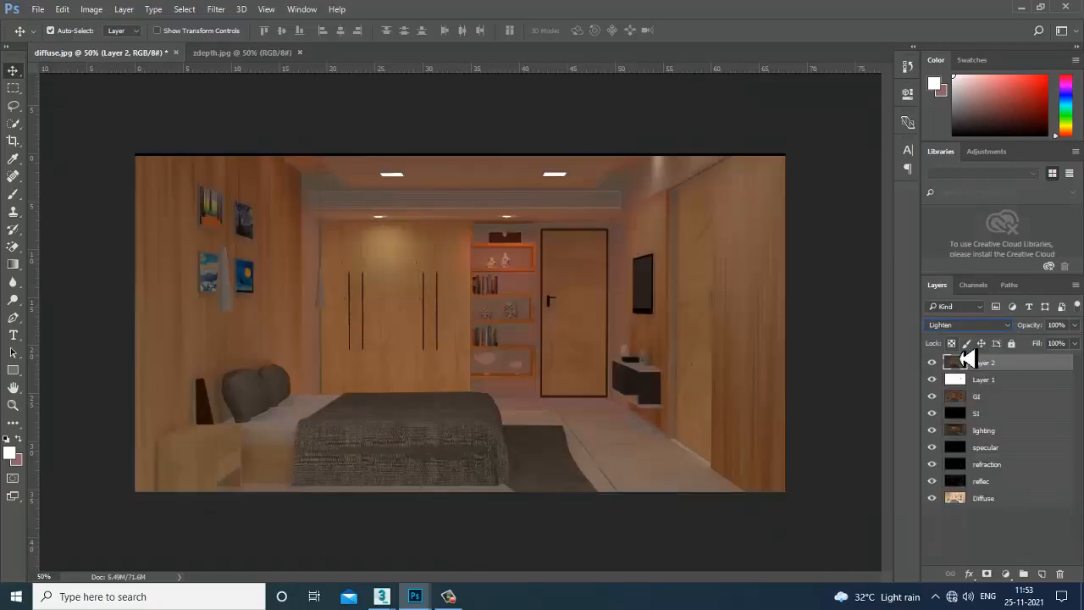
pyautogui.press('Down')
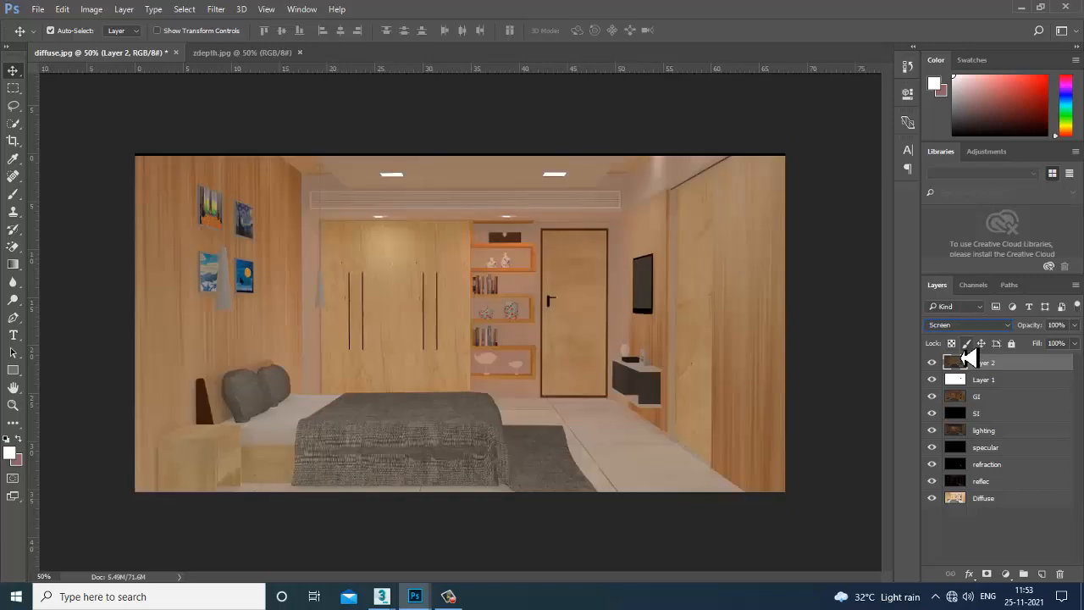
pyautogui.press('Up')
# Toggle Layer 2's visibility repeatedly to compare the ceiling, leaving it shown.
pyautogui.click(934, 366)
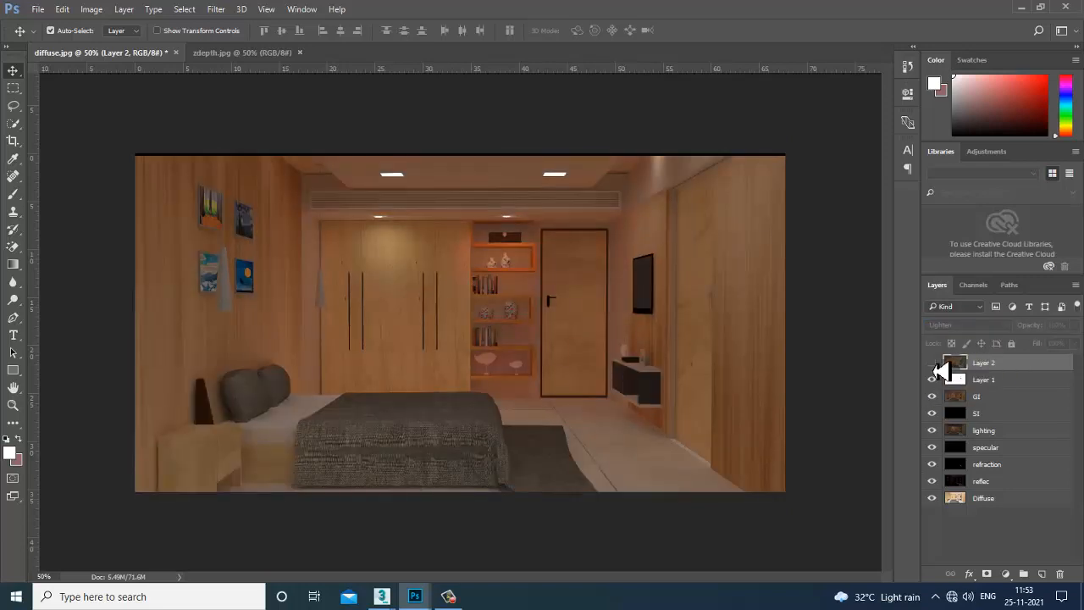
pyautogui.click(934, 366)
pyautogui.click(933, 366)
pyautogui.click(934, 366)
pyautogui.click(933, 366)
pyautogui.click(933, 366)
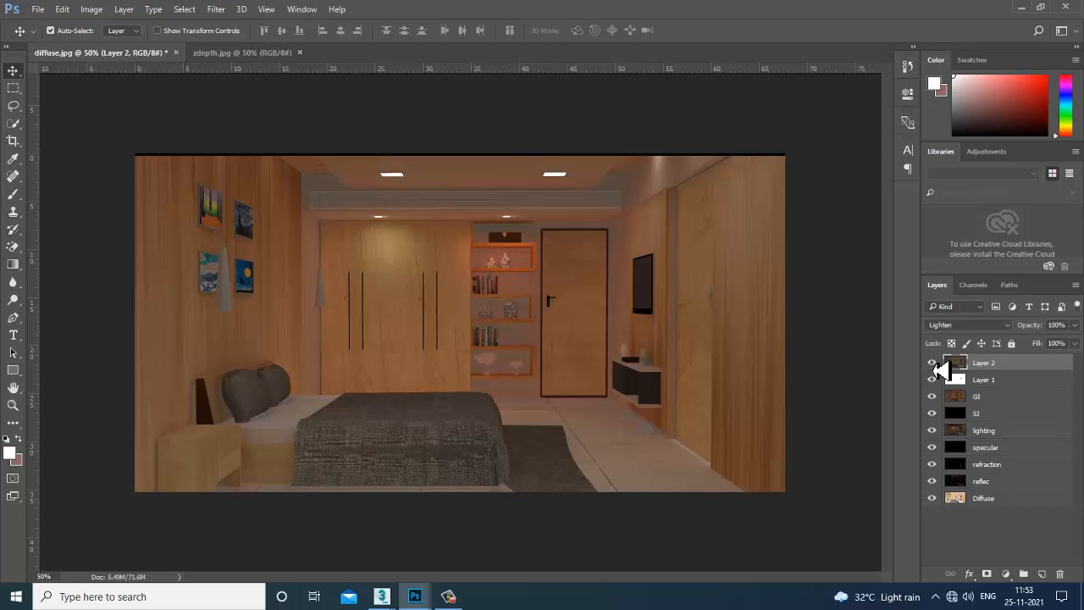
pyautogui.click(933, 366)
pyautogui.click(933, 366)
pyautogui.click(935, 369)
pyautogui.click(934, 369)
pyautogui.click(934, 369)
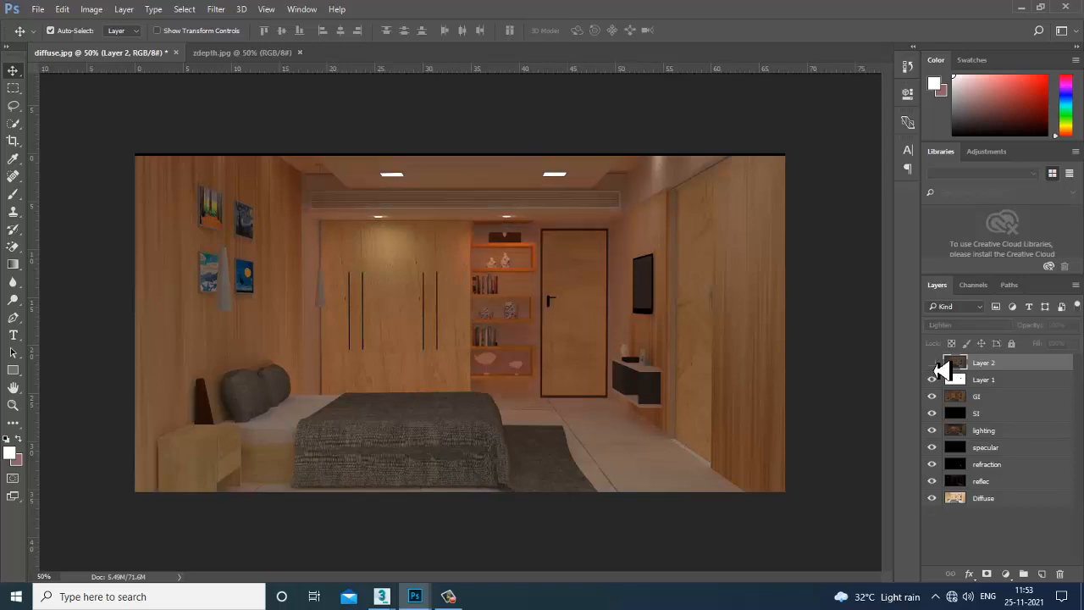
pyautogui.click(934, 369)
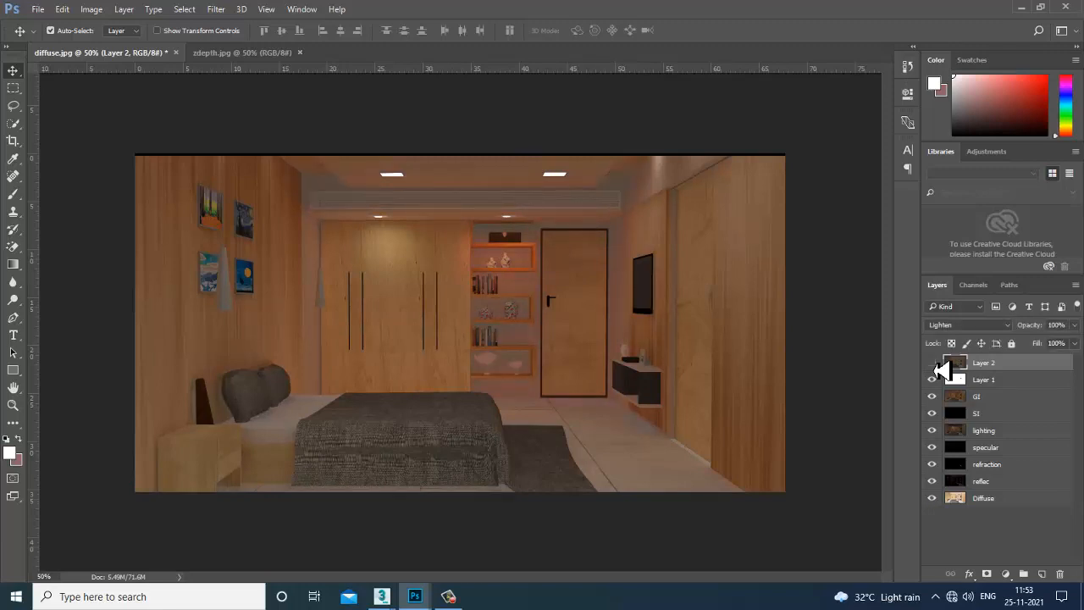
pyautogui.click(934, 369)
pyautogui.click(935, 369)
# Check the render progress in V-Ray, then return to the diffuse composite.
pyautogui.moveTo(395, 602)
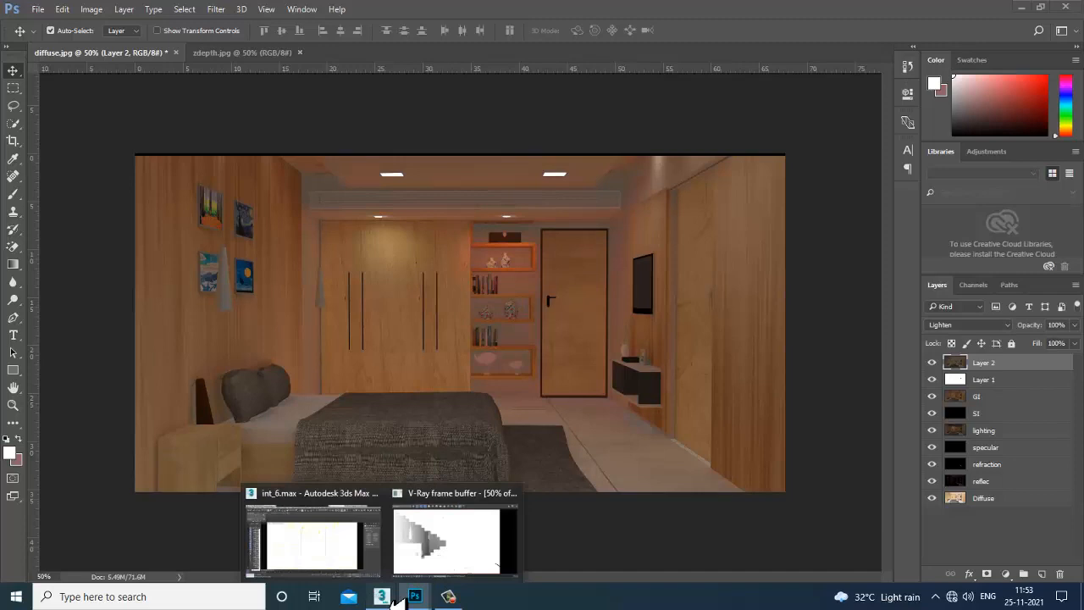
pyautogui.click(448, 569)
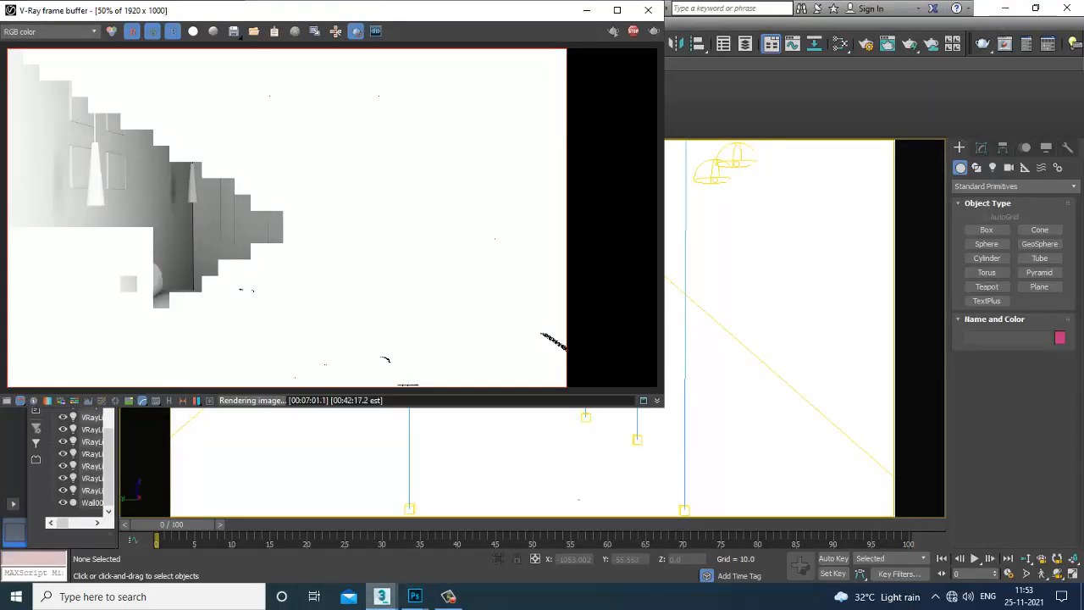
pyautogui.moveTo(419, 588)
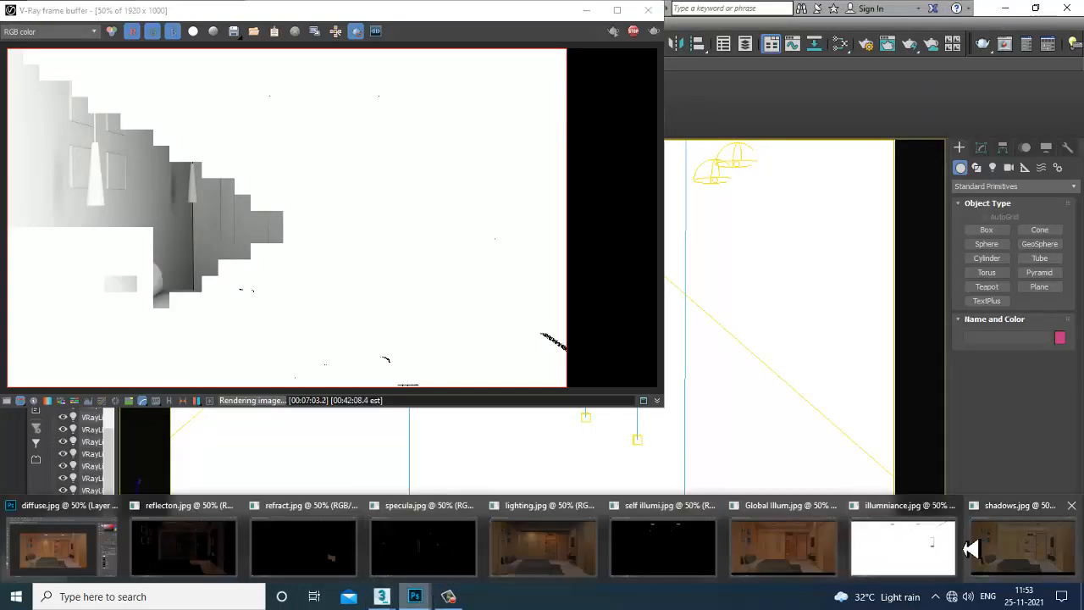
pyautogui.click(90, 545)
# Copy the zdepth.jpg pass into diffuse.jpg as Layer 3, aligned over the image.
pyautogui.moveTo(233, 63); pyautogui.dragTo(675, 389)
pyautogui.moveTo(891, 493); pyautogui.dragTo(428, 348)
pyautogui.moveTo(978, 317); pyautogui.dragTo(485, 292)
pyautogui.click(677, 296)
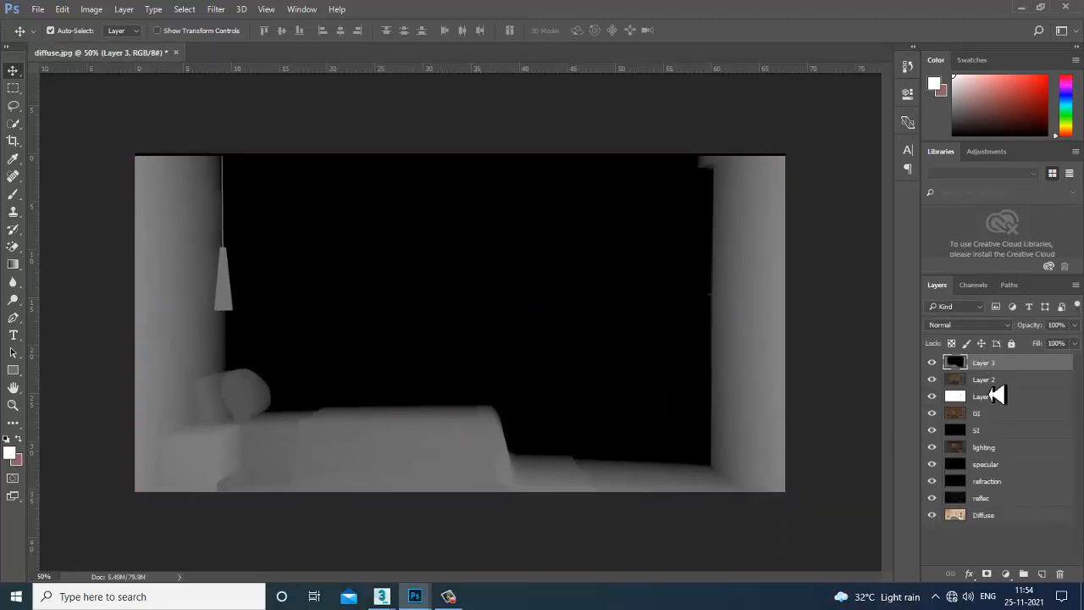
# Rename Layer 1 to Illuminance and Layer 2 to Shadow, starting on Layer 3.
pyautogui.doubleClick(989, 398)
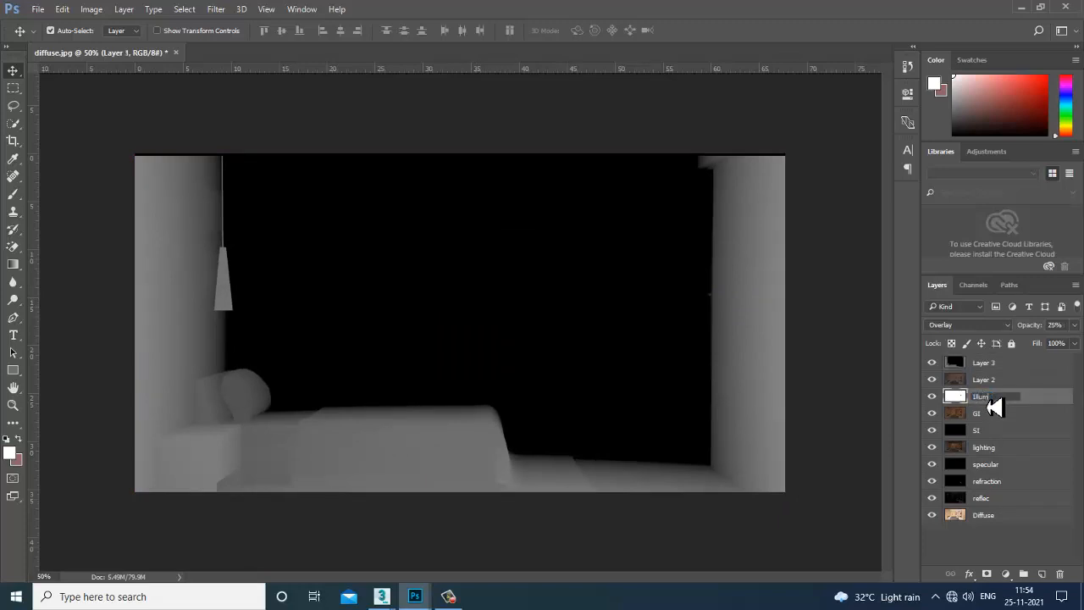
pyautogui.write('Illuminance')
pyautogui.press('Return')
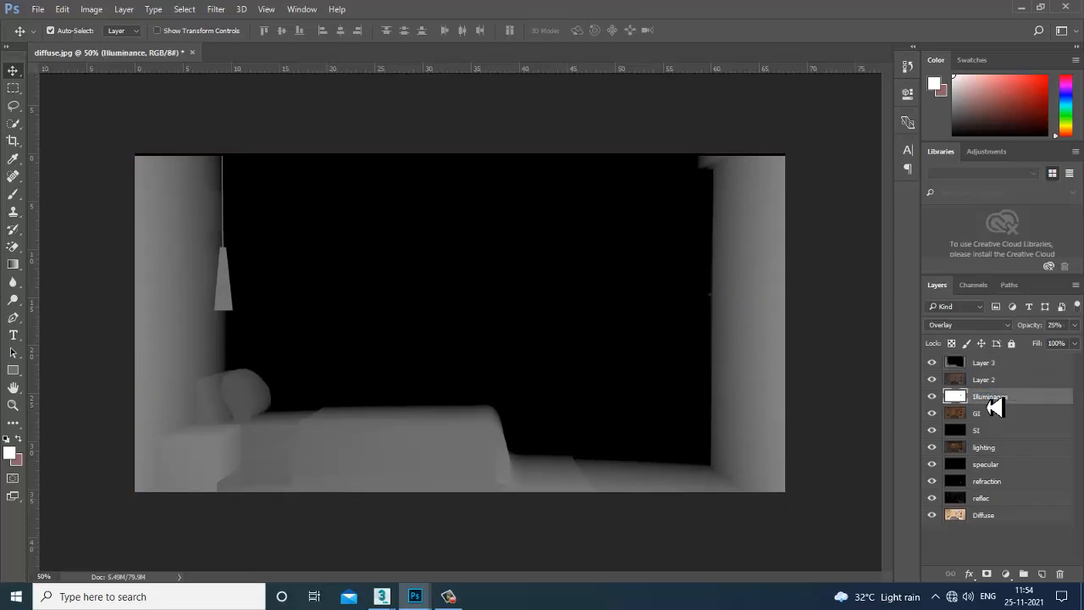
pyautogui.doubleClick(987, 382)
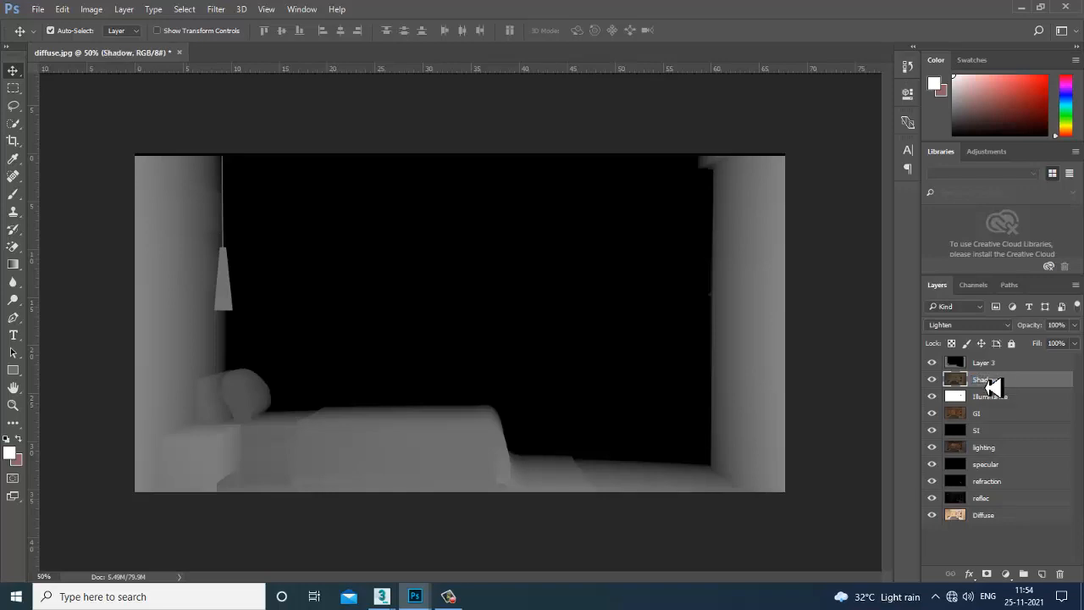
pyautogui.doubleClick(985, 363)
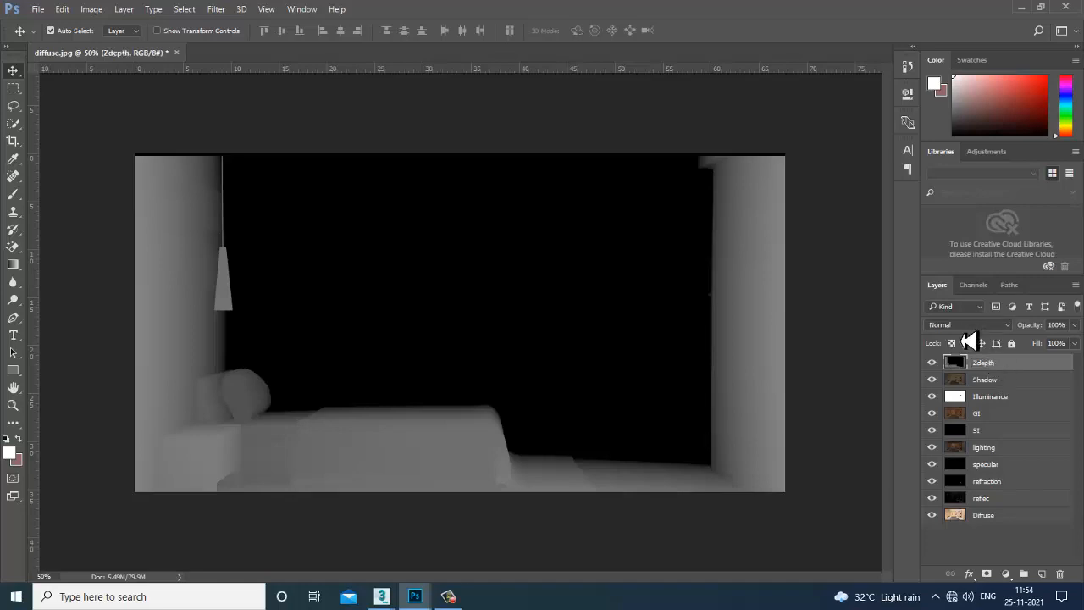
# Try Zdepth blend modes from Dissolve through Lighten, Color Dodge, Hard Light, Exclusion to Luminosity.
pyautogui.click(966, 326)
pyautogui.click(961, 338)
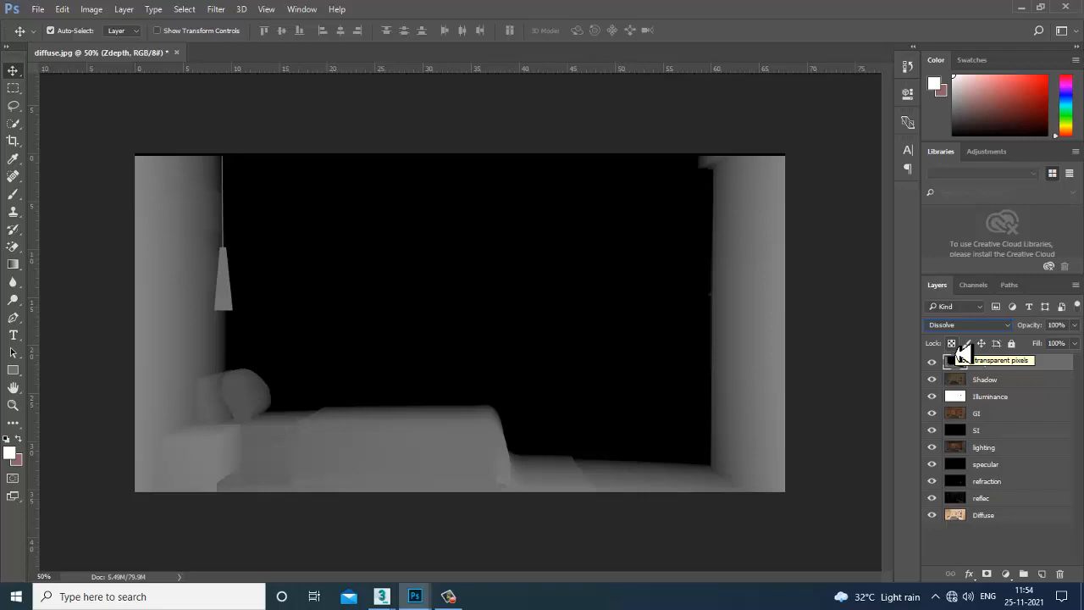
pyautogui.press('Down')
pyautogui.press('Down')
pyautogui.press('Down')
pyautogui.press('Down')
pyautogui.press('Down')
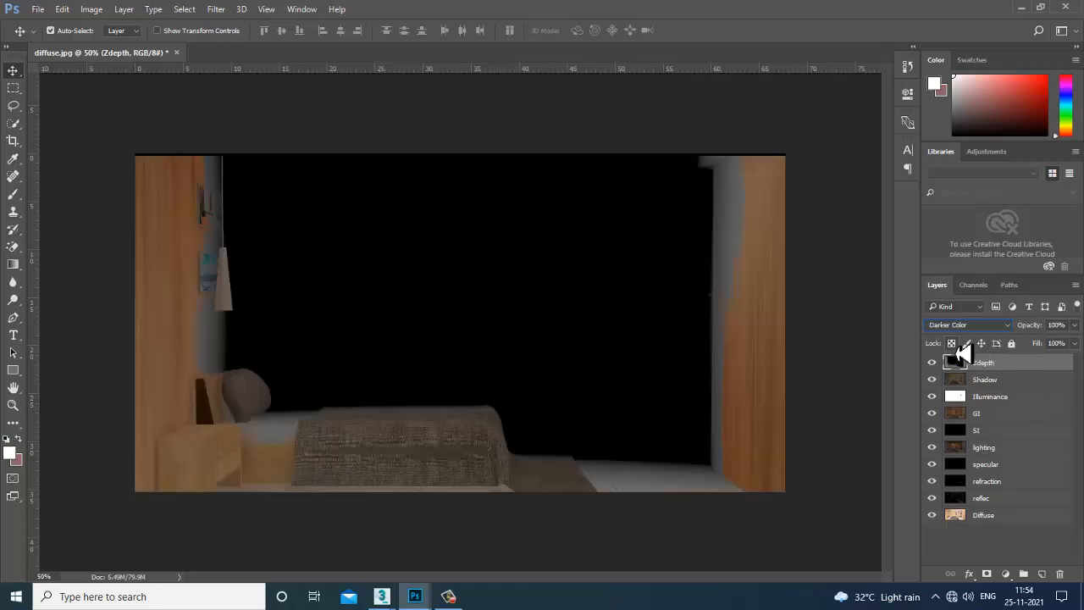
pyautogui.press('Down')
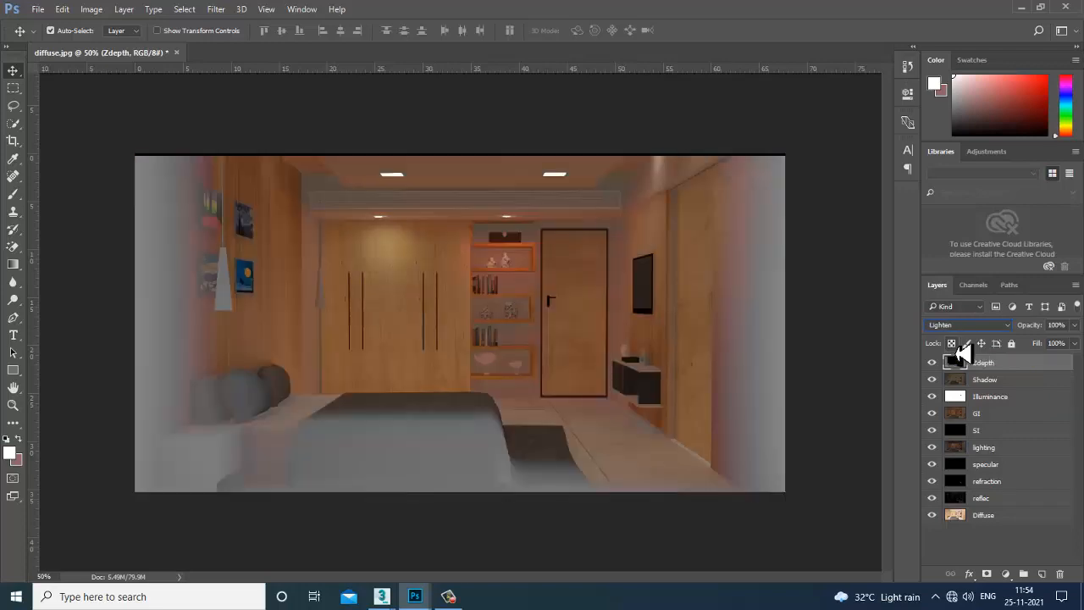
pyautogui.press('Down')
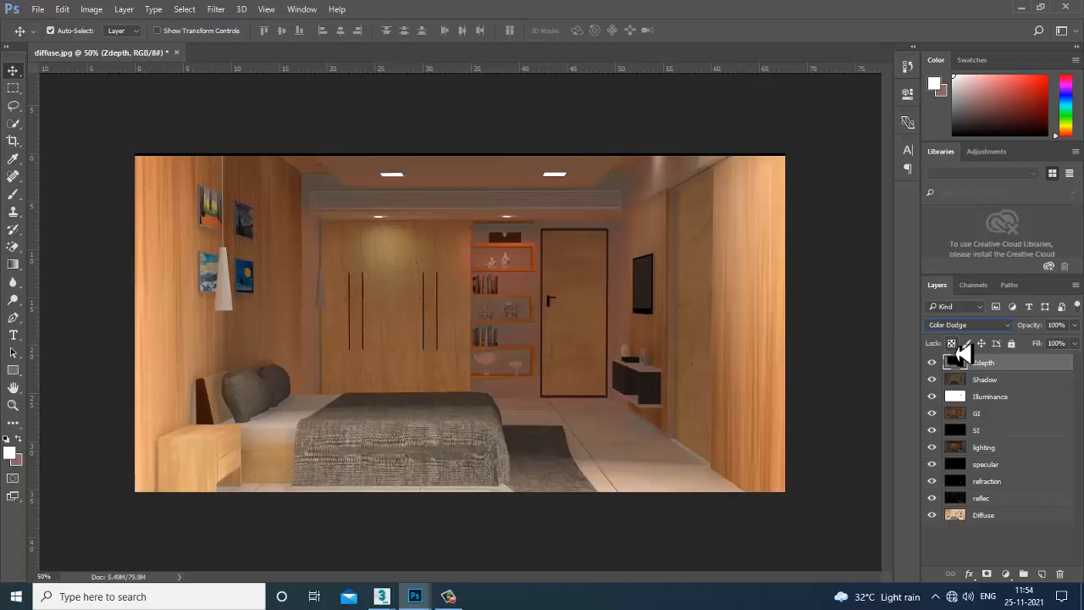
pyautogui.press('Down')
pyautogui.press('Down')
pyautogui.press('Down')
pyautogui.press('Down')
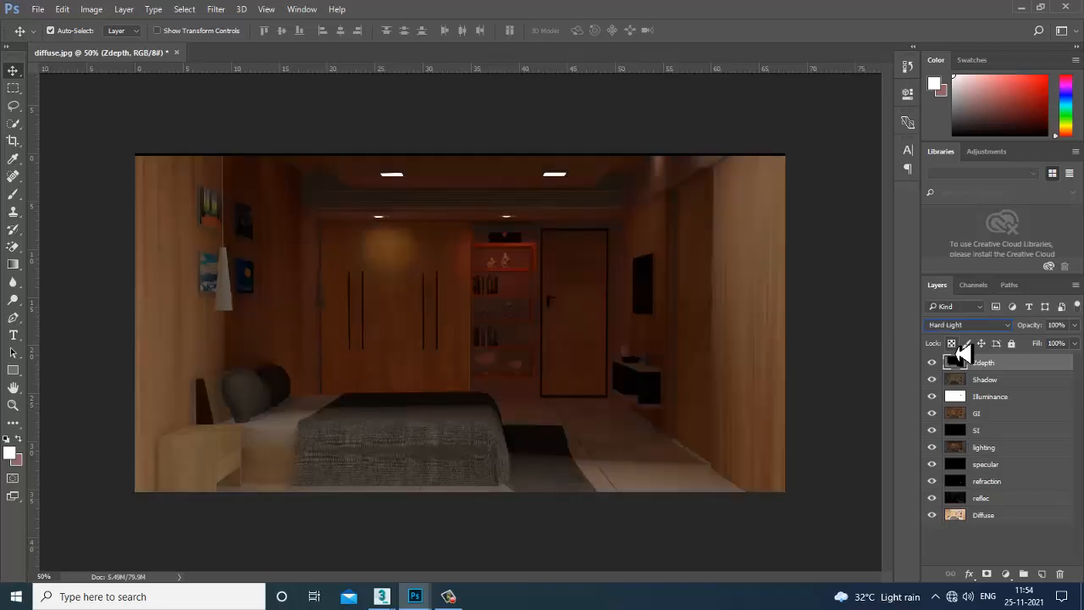
pyautogui.press('Down')
pyautogui.press('Down')
pyautogui.press('Down')
pyautogui.press('Down')
pyautogui.press('Down')
pyautogui.press('Down')
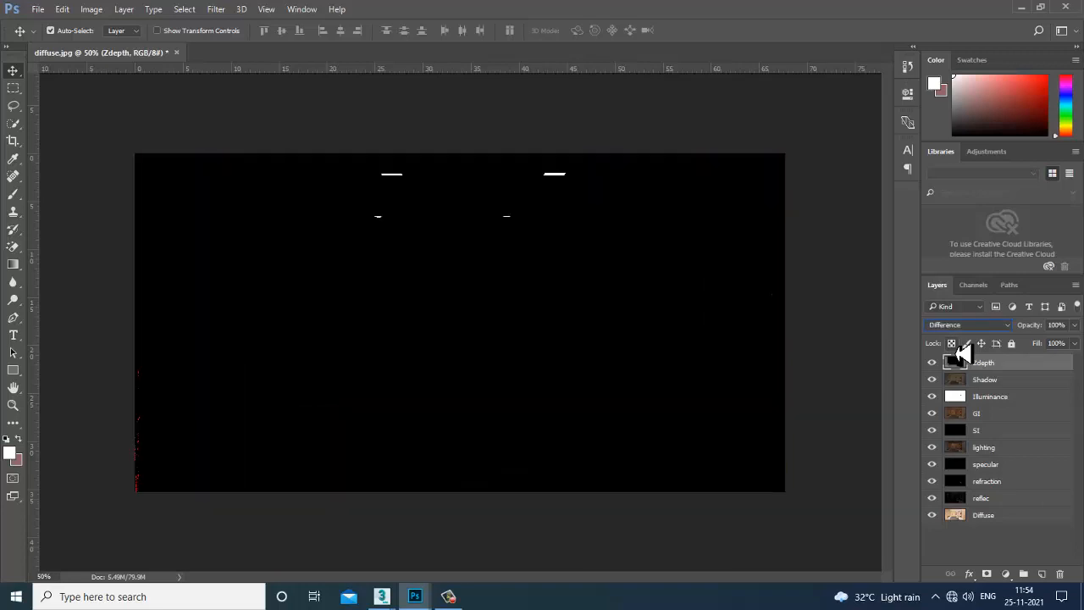
pyautogui.press('Down')
pyautogui.press('Down')
pyautogui.press('Down')
pyautogui.press('Down')
pyautogui.press('Down')
pyautogui.press('Down')
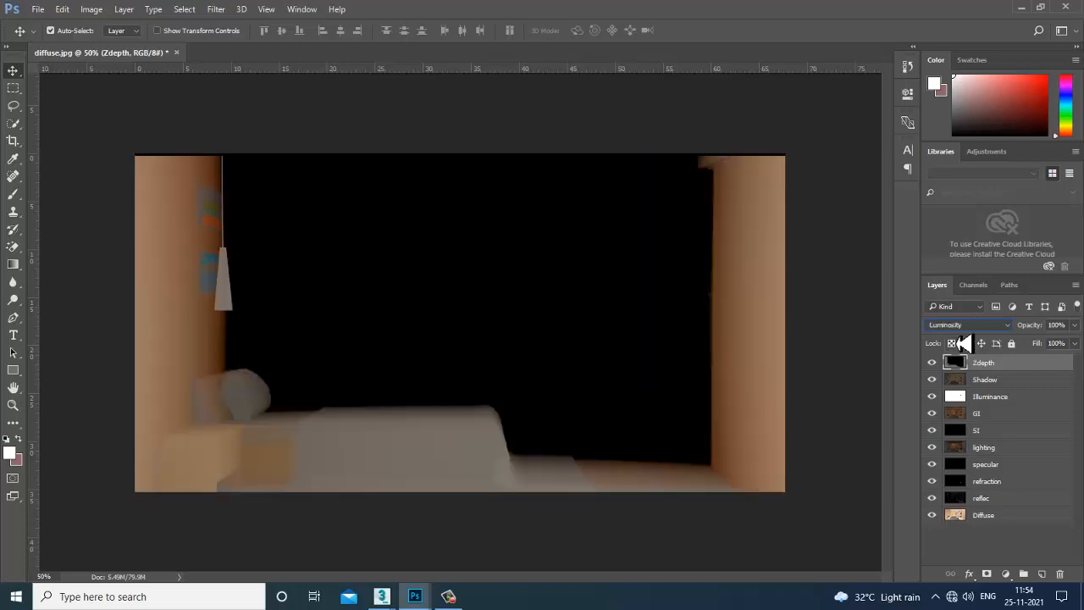
# Switch the Zdepth layer to Color Burn, then settle it on Color Dodge.
pyautogui.click(966, 326)
pyautogui.click(979, 341)
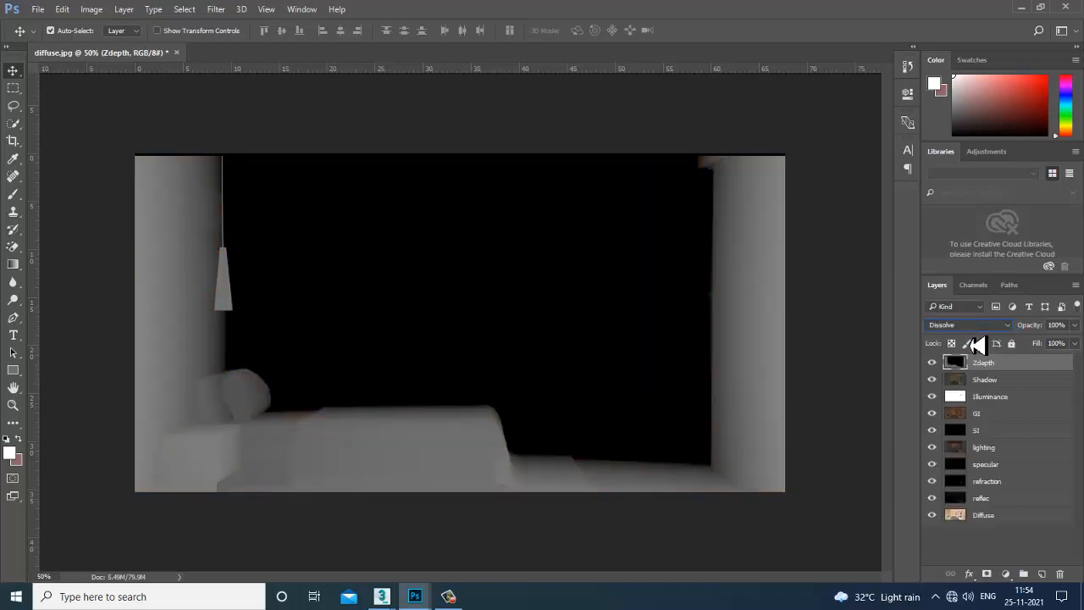
pyautogui.press('Down')
pyautogui.press('Down')
pyautogui.press('Down')
pyautogui.press('Down')
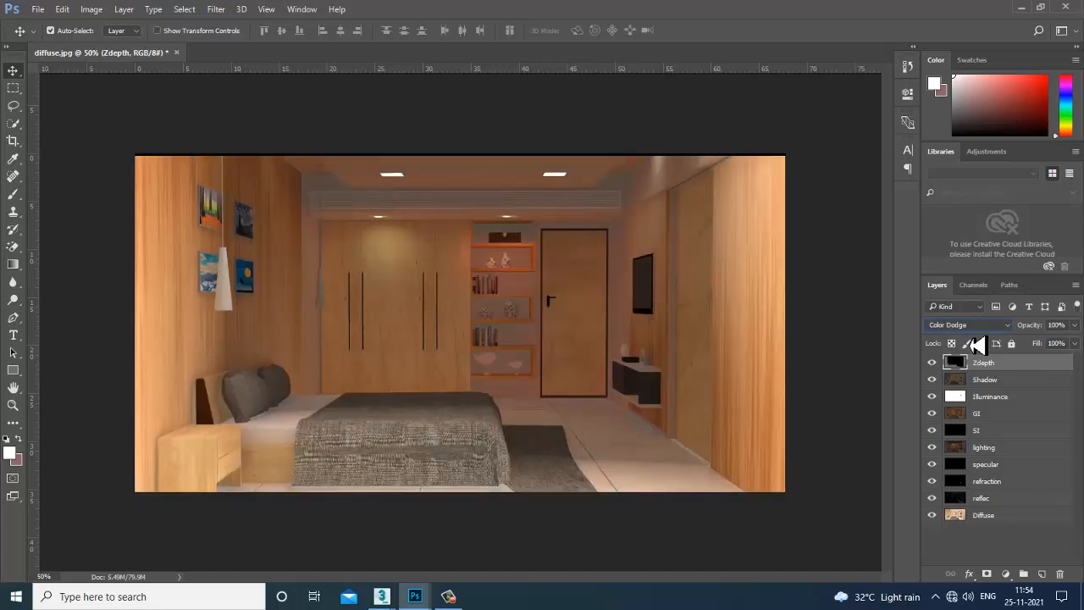
pyautogui.press('Up')
pyautogui.click(448, 597)
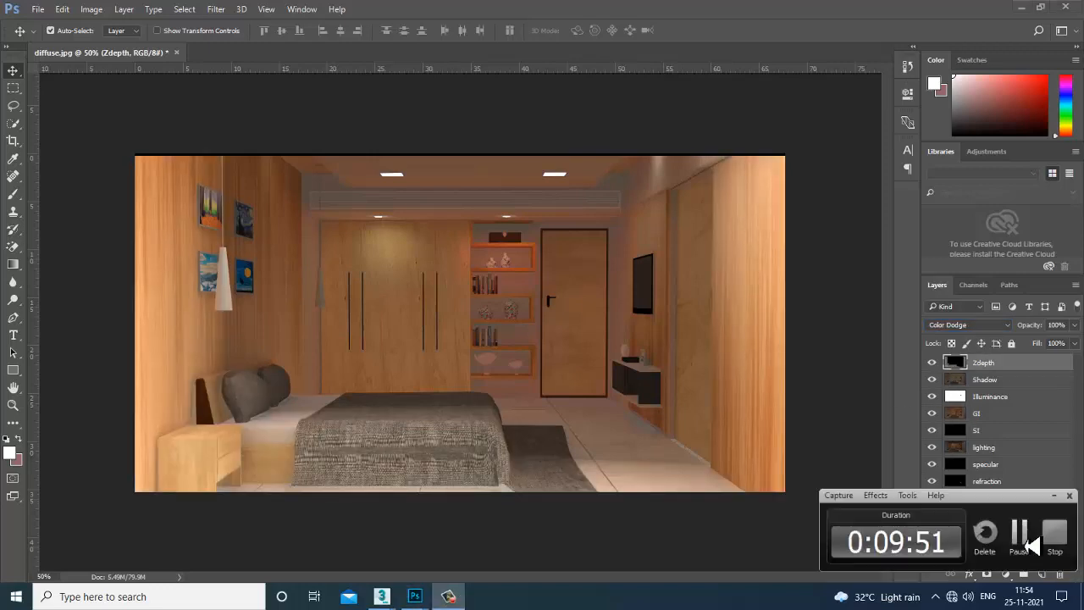
# Toggle the Zdepth layer's visibility repeatedly to compare the render before and after.
pyautogui.click(1030, 544)
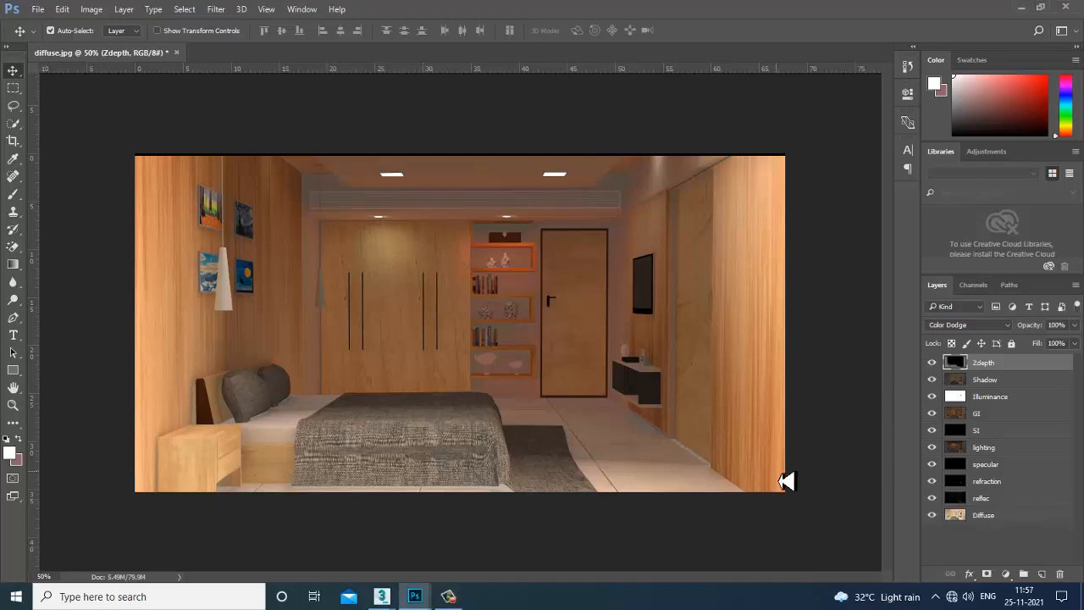
pyautogui.click(933, 364)
pyautogui.click(934, 365)
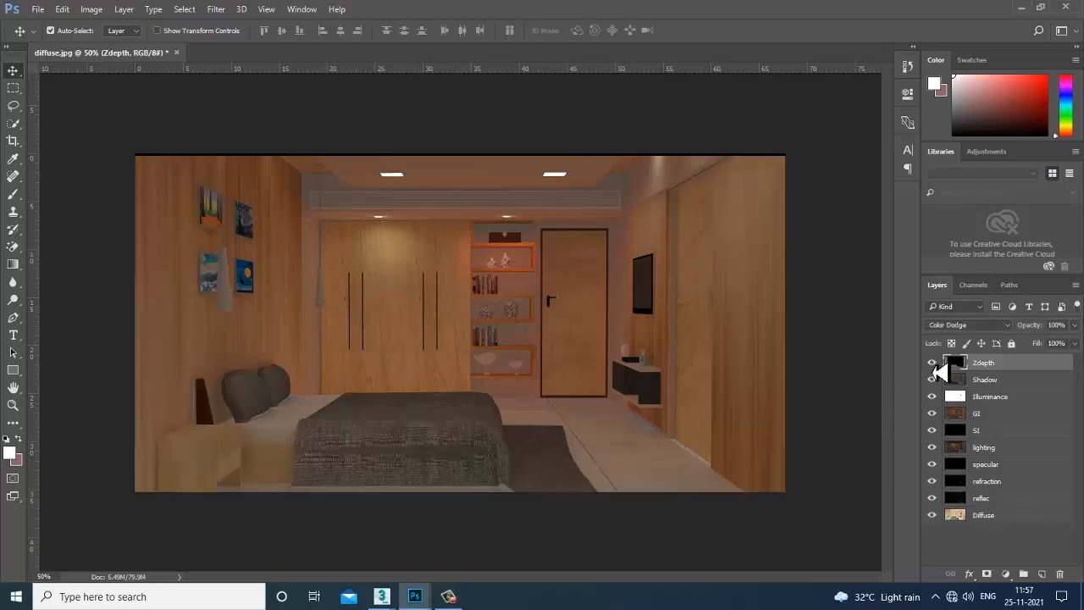
pyautogui.click(933, 365)
pyautogui.click(933, 366)
pyautogui.click(934, 365)
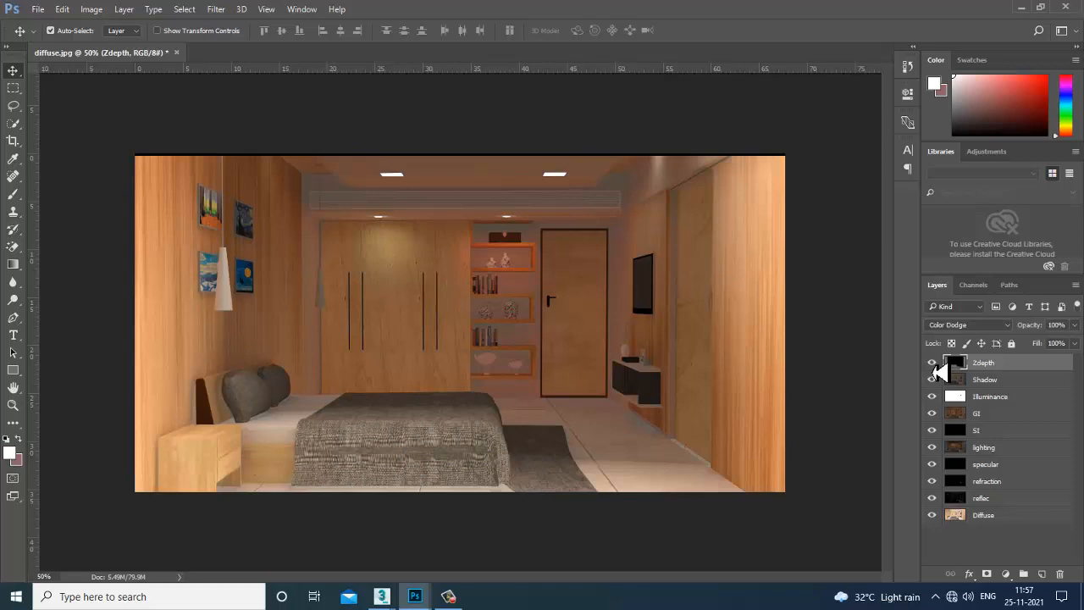
pyautogui.click(933, 365)
pyautogui.click(933, 365)
# Try Zdepth in Linear Dodge, Soft Light, Difference, Hue and Saturation, then lower opacity to about 28%.
pyautogui.click(962, 326)
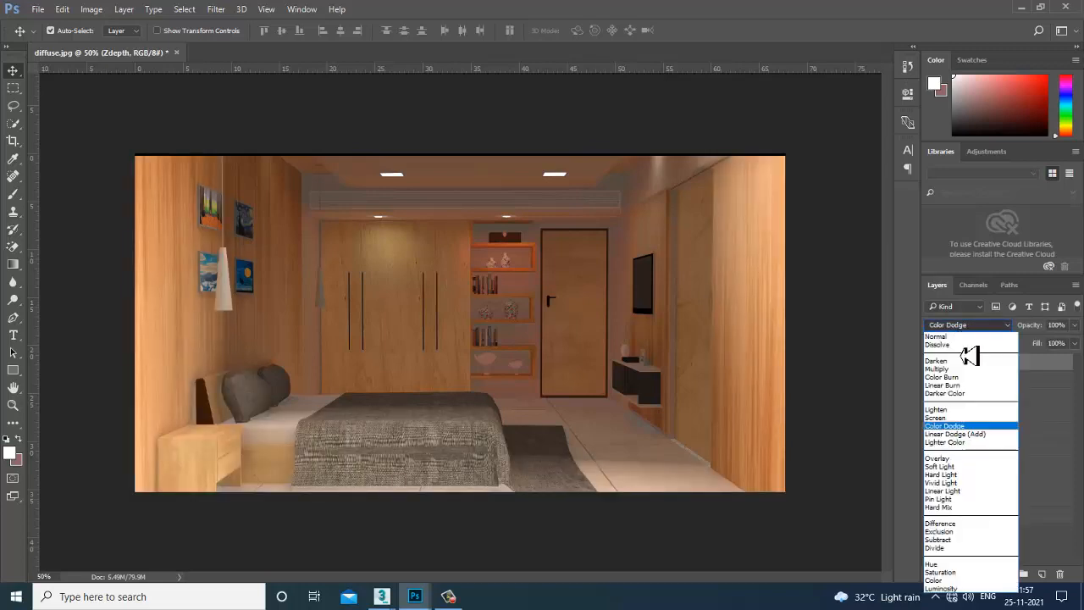
pyautogui.click(972, 434)
pyautogui.press('Down')
pyautogui.press('Down')
pyautogui.press('Down')
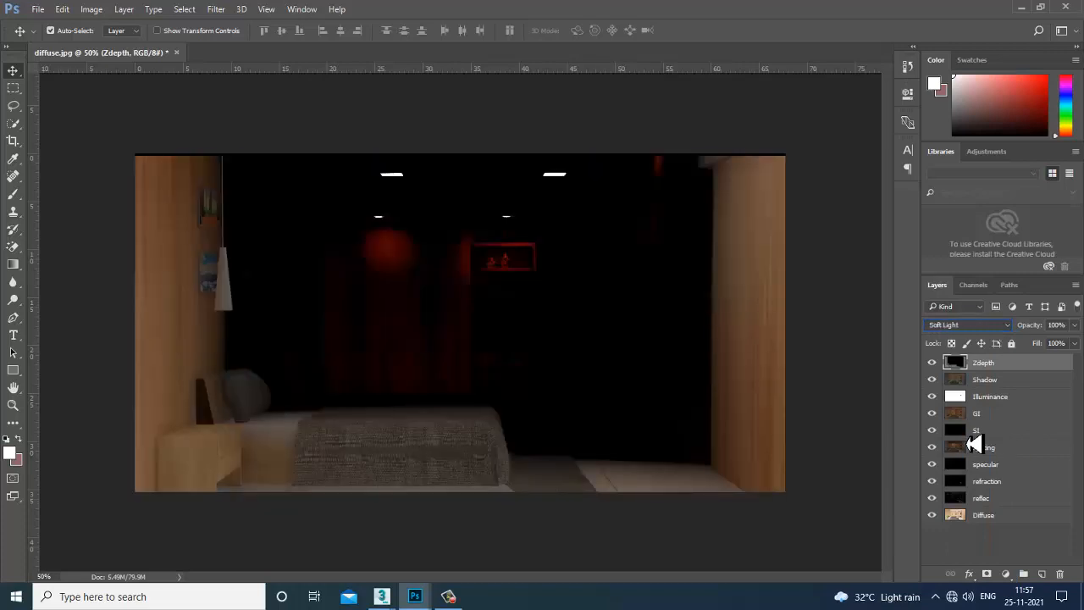
pyautogui.press('Down')
pyautogui.press('Down')
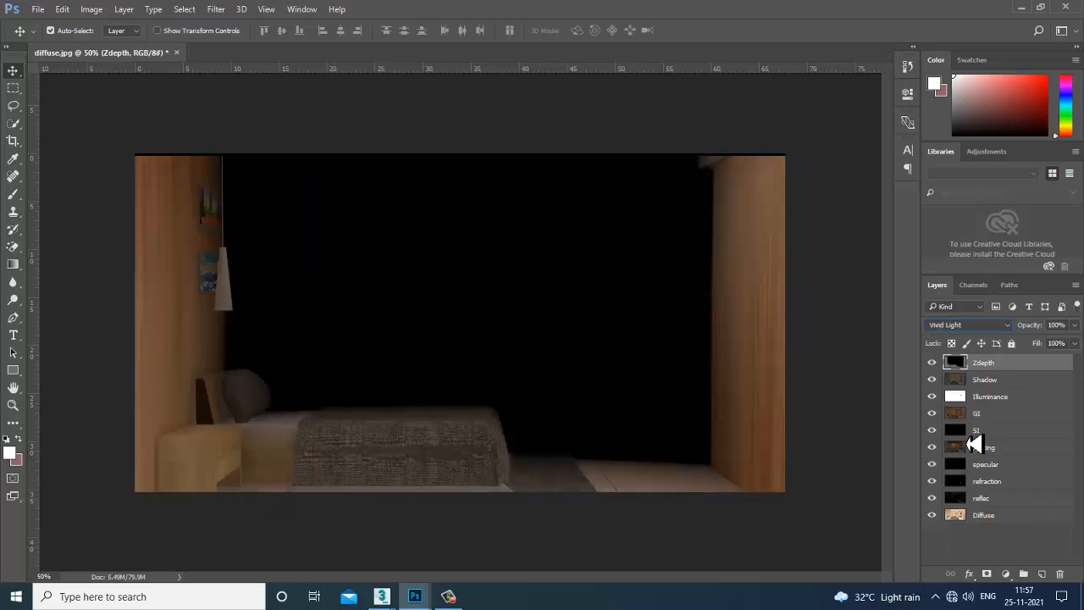
pyautogui.press('Up')
pyautogui.press('Up')
pyautogui.press('Up')
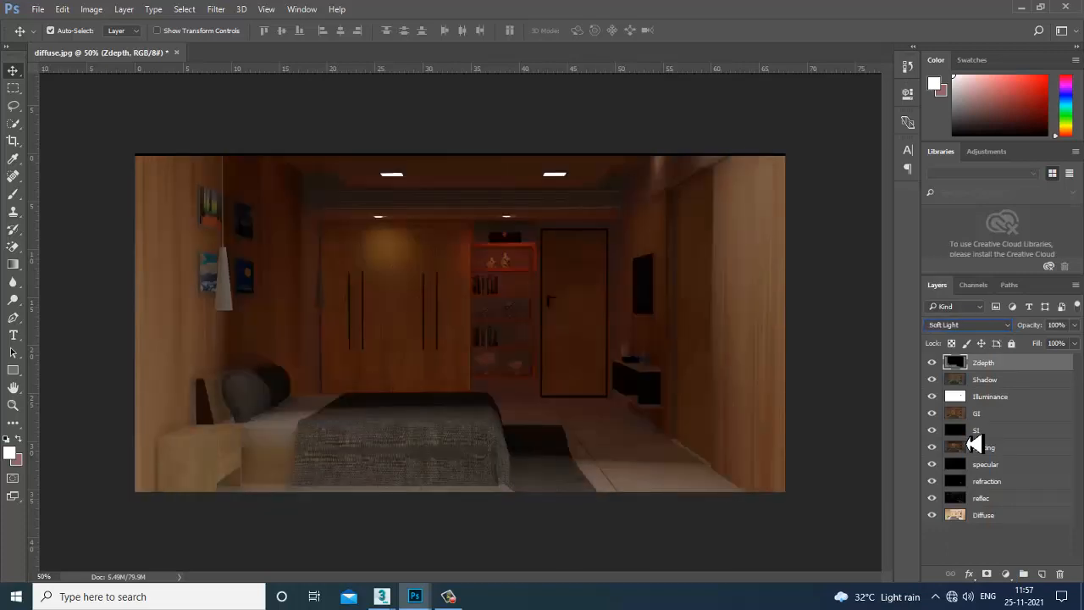
pyautogui.press('Down')
pyautogui.press('Down')
pyautogui.press('Down')
pyautogui.press('Down')
pyautogui.press('Down')
pyautogui.press('Down')
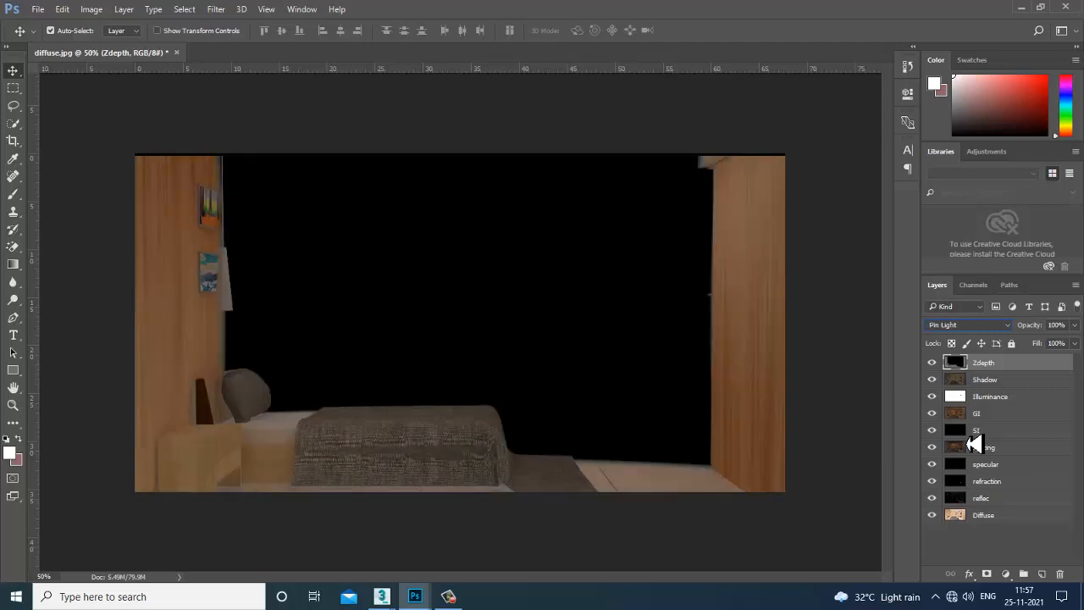
pyautogui.press('Down')
pyautogui.press('Down')
pyautogui.press('Down')
pyautogui.press('Down')
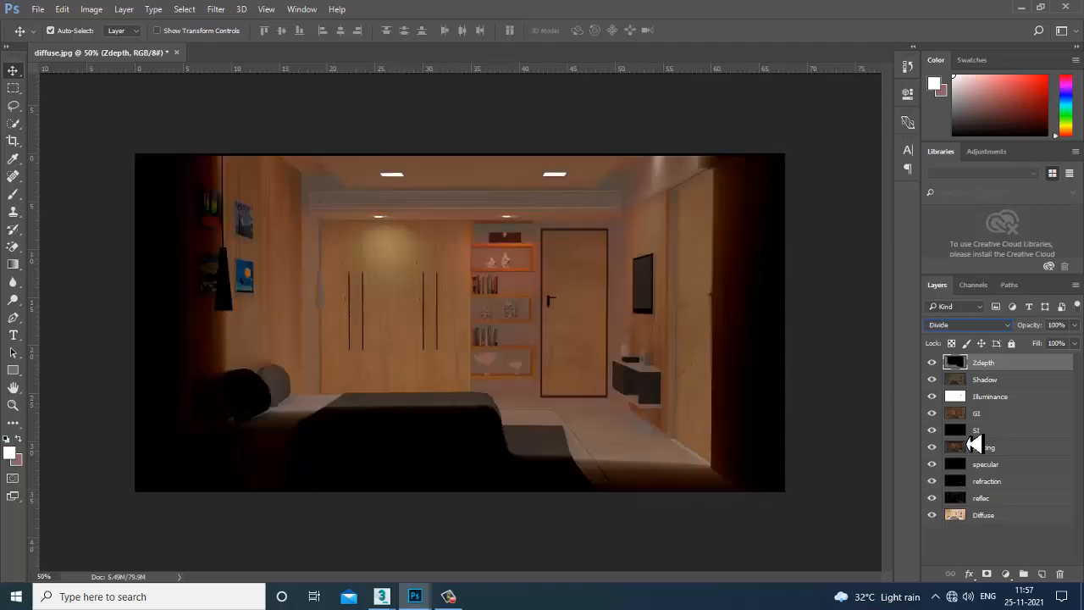
pyautogui.press('Down')
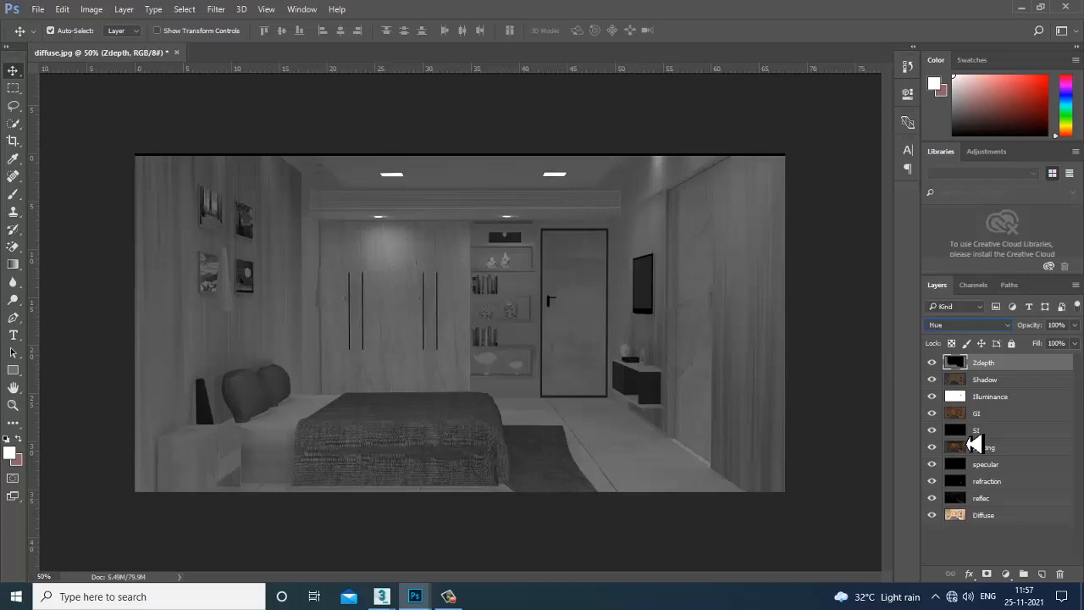
pyautogui.press('Up')
pyautogui.press('Up')
pyautogui.press('Up')
pyautogui.press('Up')
pyautogui.press('Up')
pyautogui.press('Up')
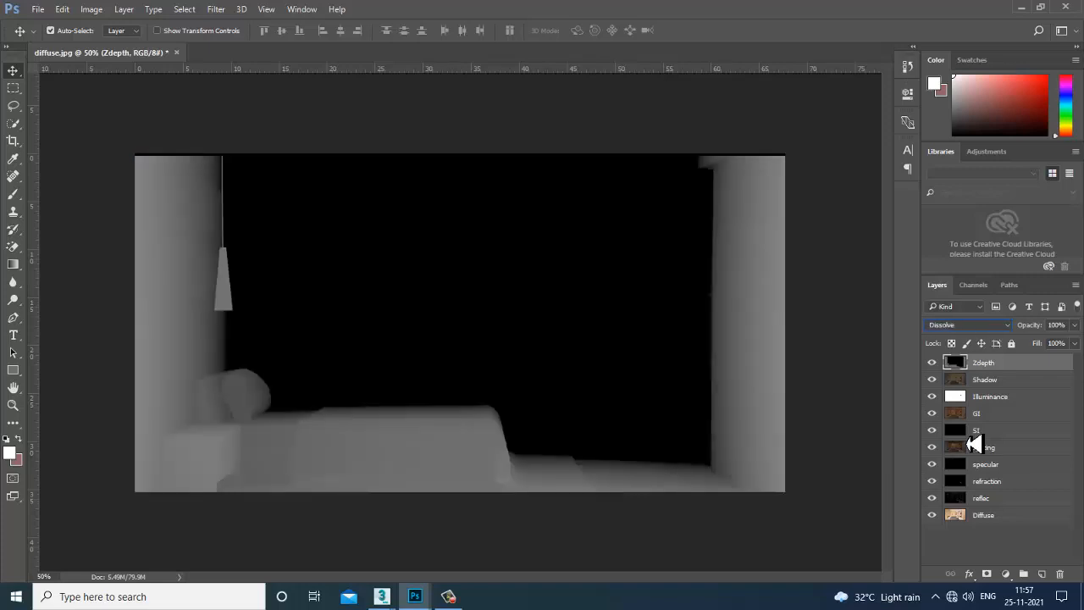
pyautogui.press('Down')
pyautogui.press('Down')
pyautogui.press('Down')
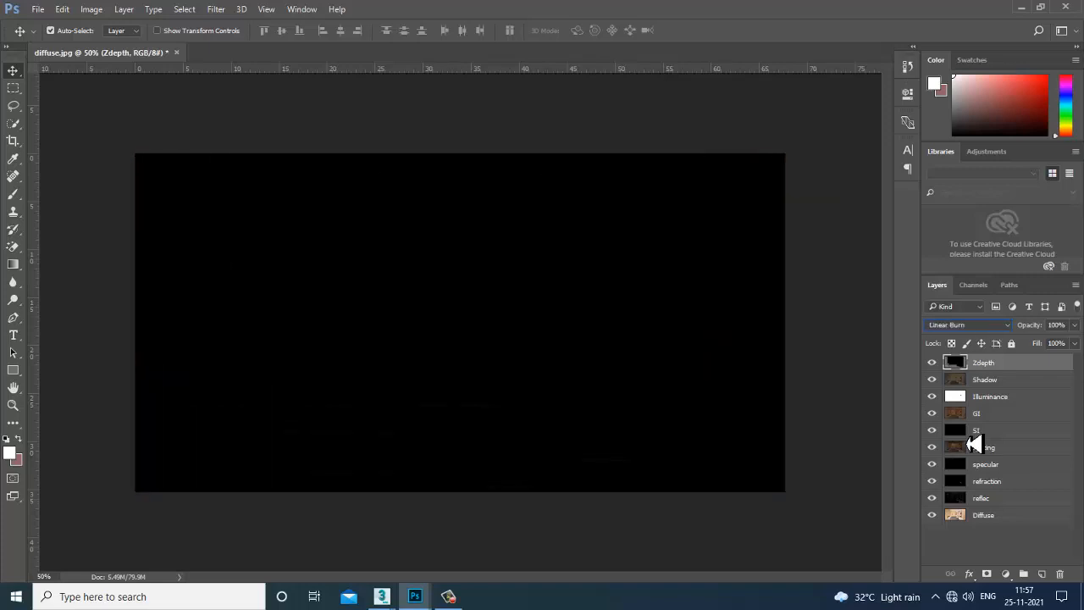
pyautogui.press('Down')
pyautogui.press('Down')
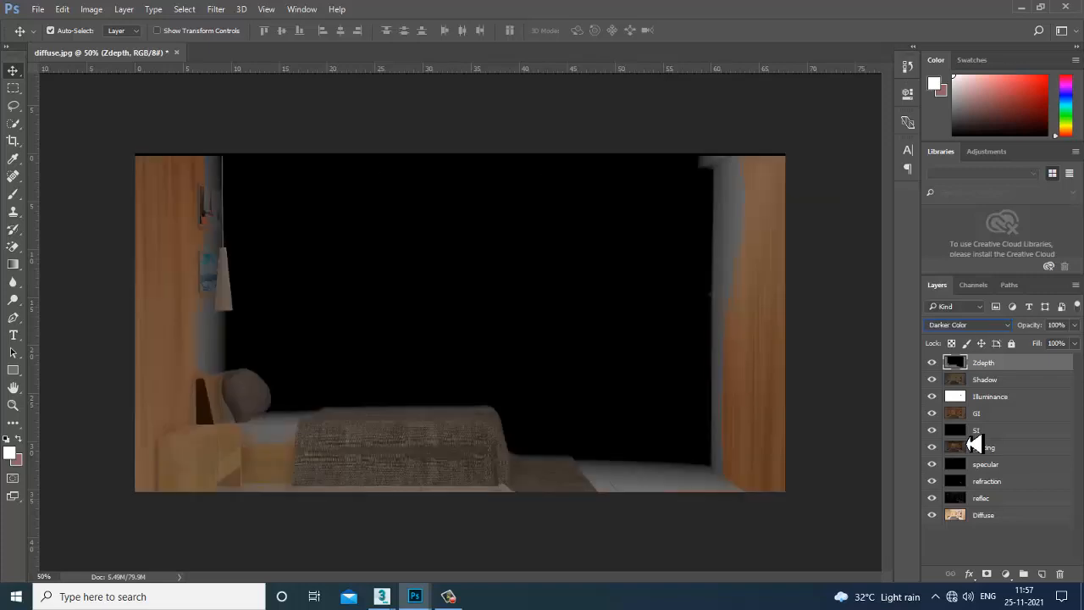
pyautogui.press('Down')
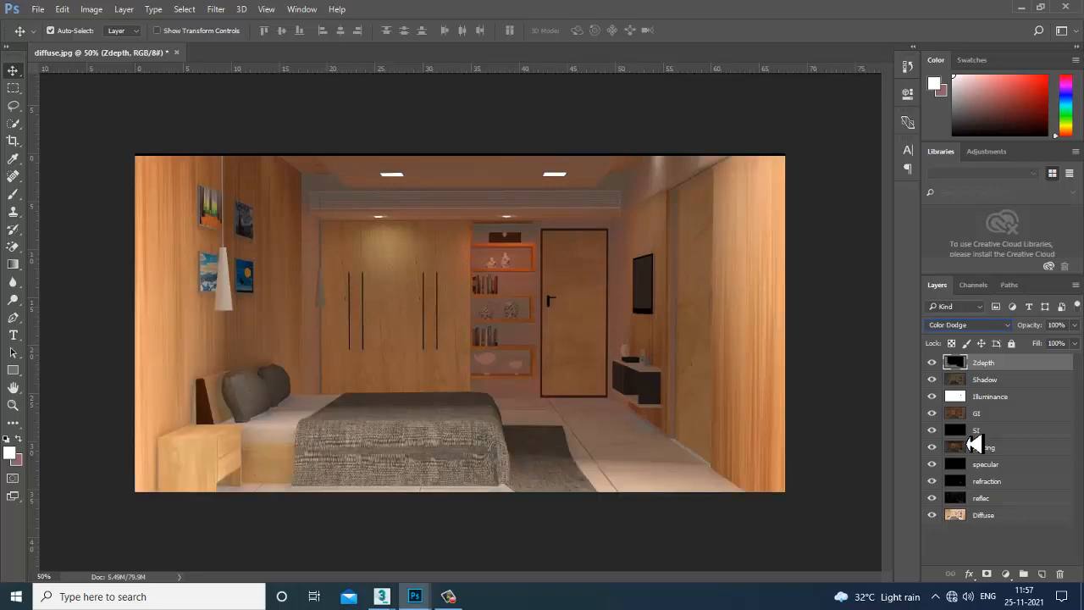
pyautogui.click(1075, 343)
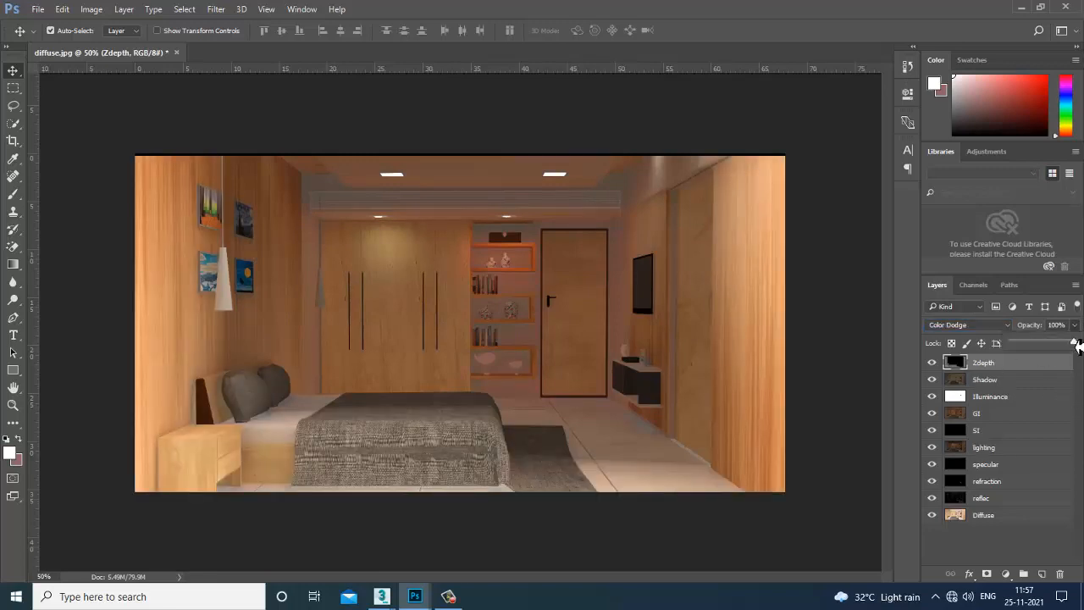
pyautogui.moveTo(1076, 343); pyautogui.dragTo(1038, 351)
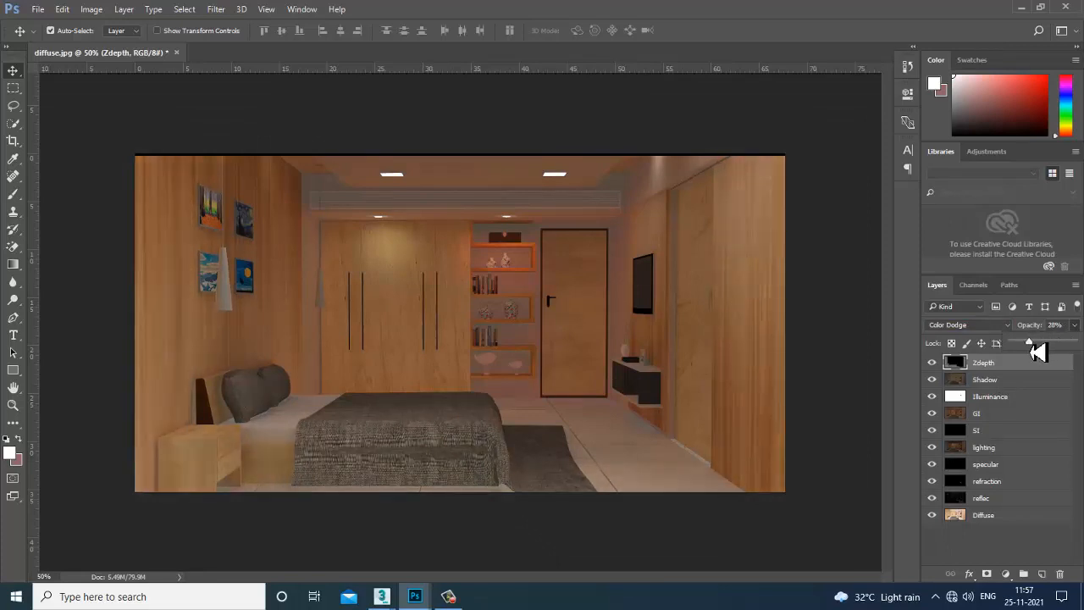
# Add a Color Balance adjustment warming the midtones (Cyan-Red +4, Yellow-Blue -10).
pyautogui.click(1006, 574)
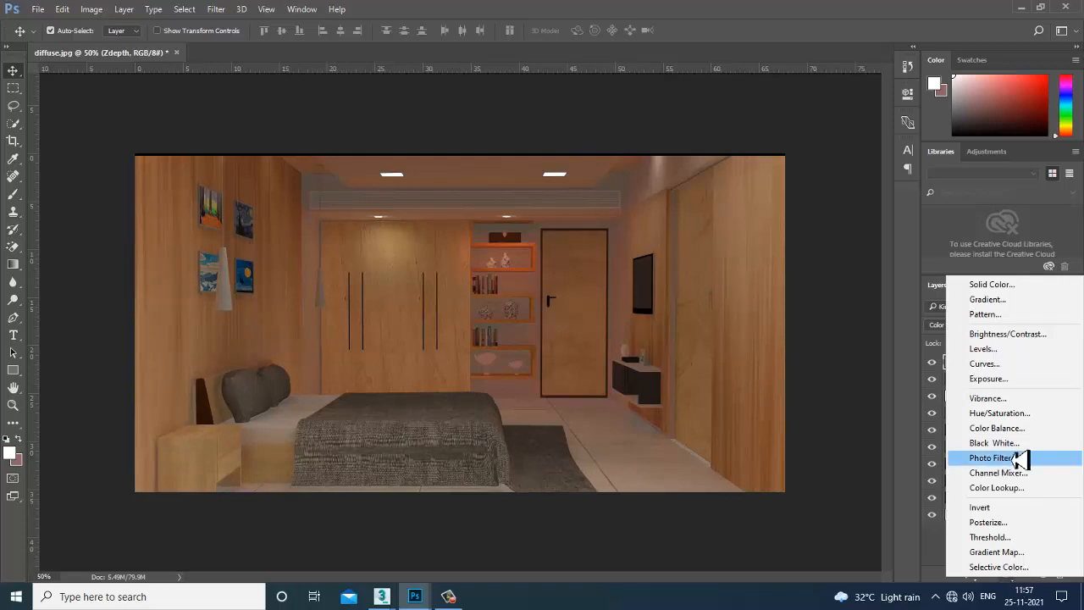
pyautogui.click(1016, 428)
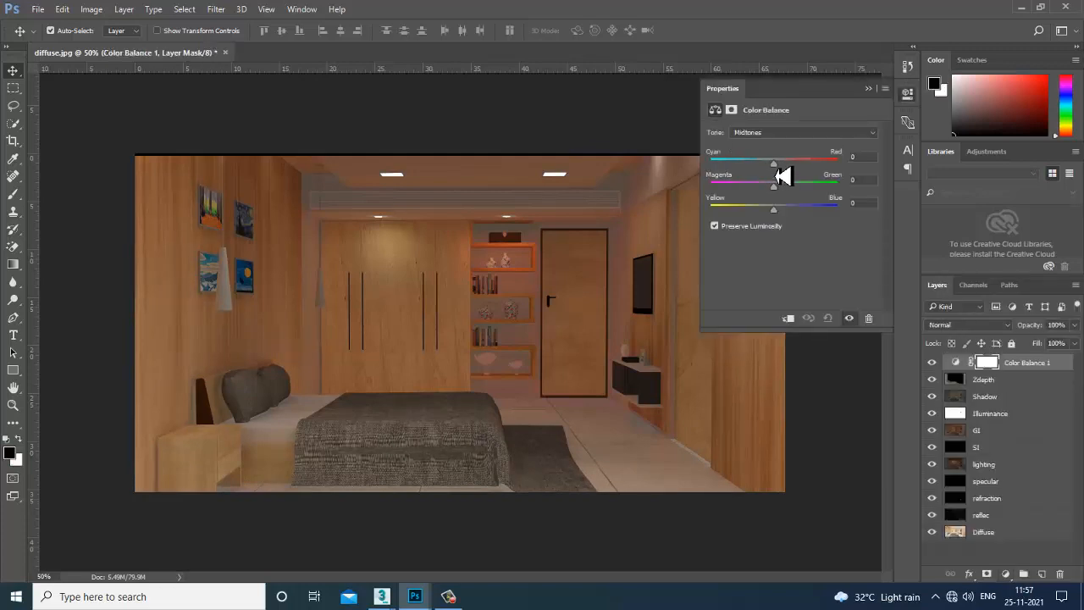
pyautogui.moveTo(775, 166); pyautogui.dragTo(769, 166)
pyautogui.moveTo(775, 212); pyautogui.dragTo(768, 217)
pyautogui.moveTo(773, 173); pyautogui.dragTo(781, 173)
# Add a Curves adjustment with two slightly raised points to brighten the midtones.
pyautogui.click(1006, 575)
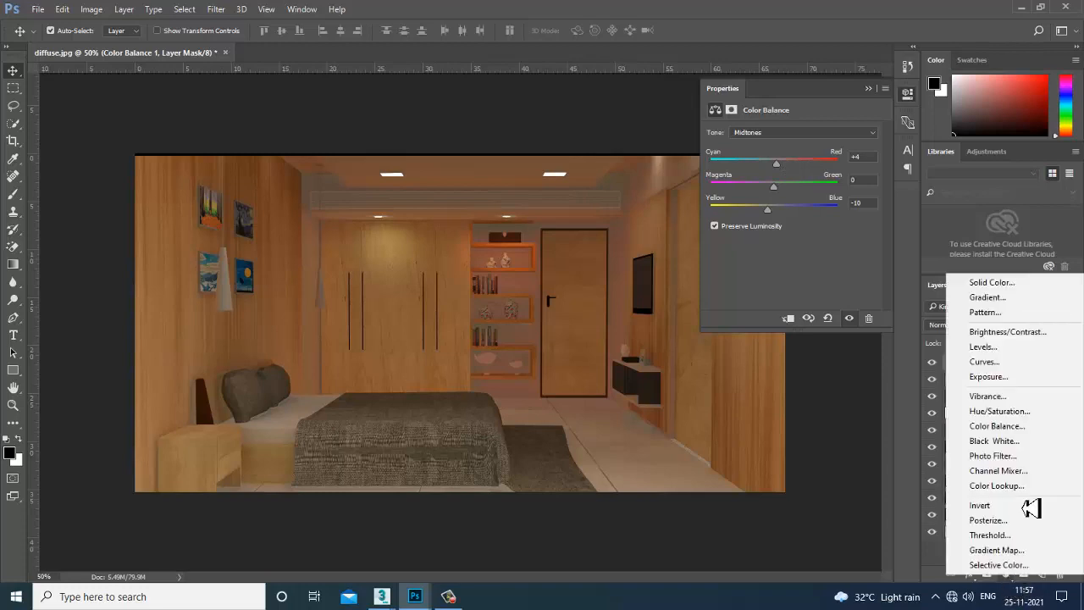
pyautogui.click(1017, 364)
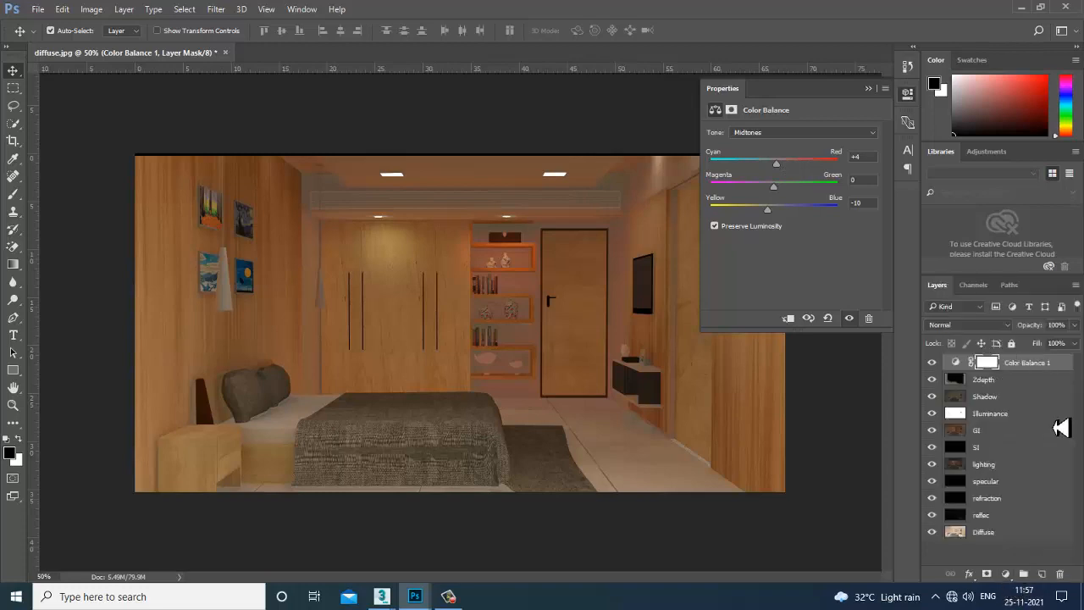
pyautogui.click(819, 215)
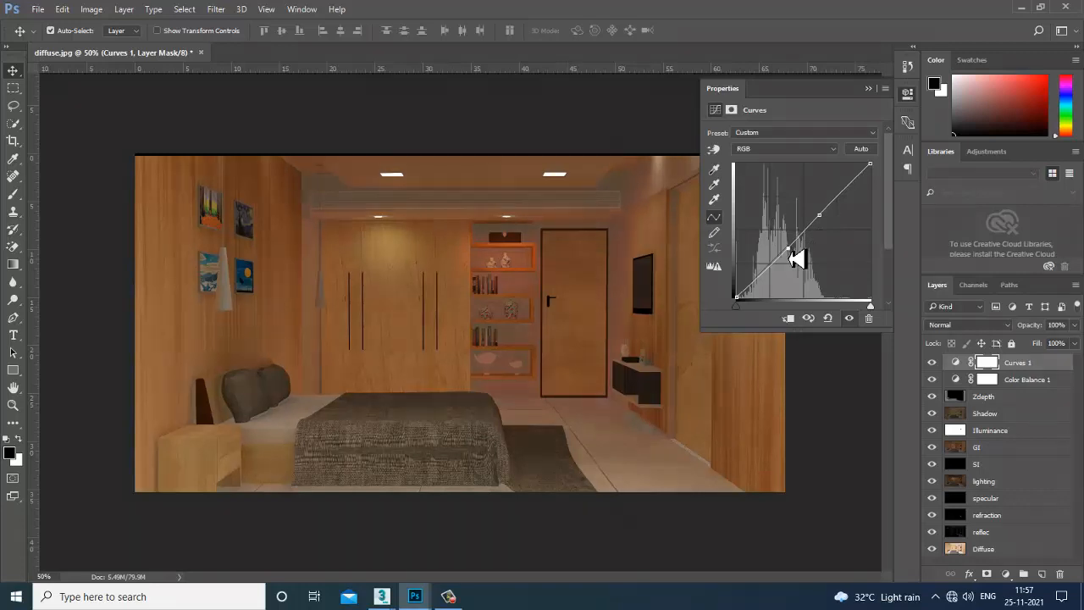
pyautogui.moveTo(789, 247); pyautogui.dragTo(787, 248)
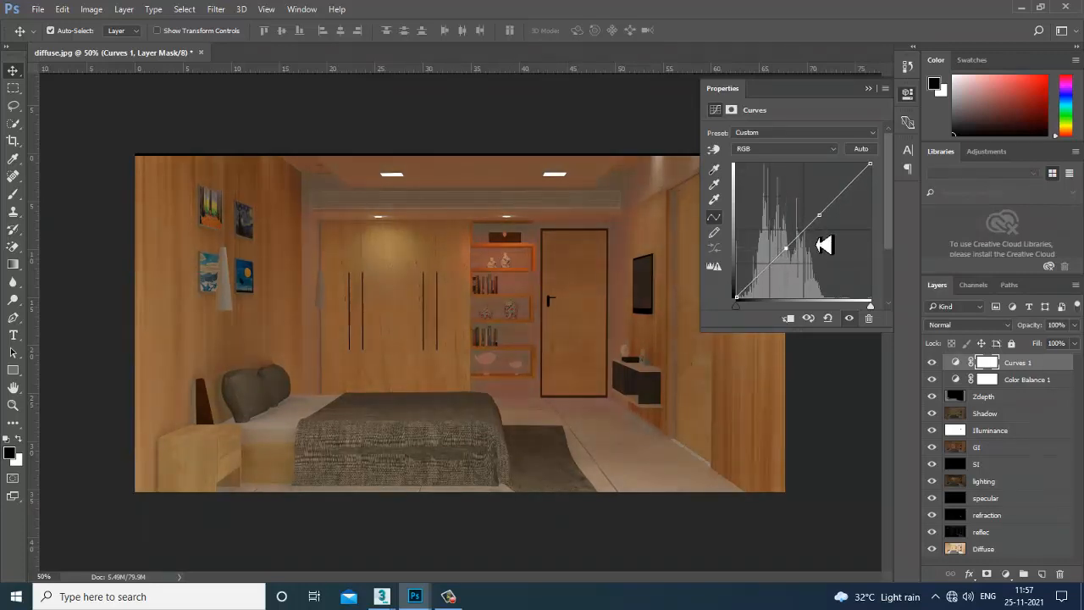
pyautogui.moveTo(819, 215); pyautogui.dragTo(819, 212)
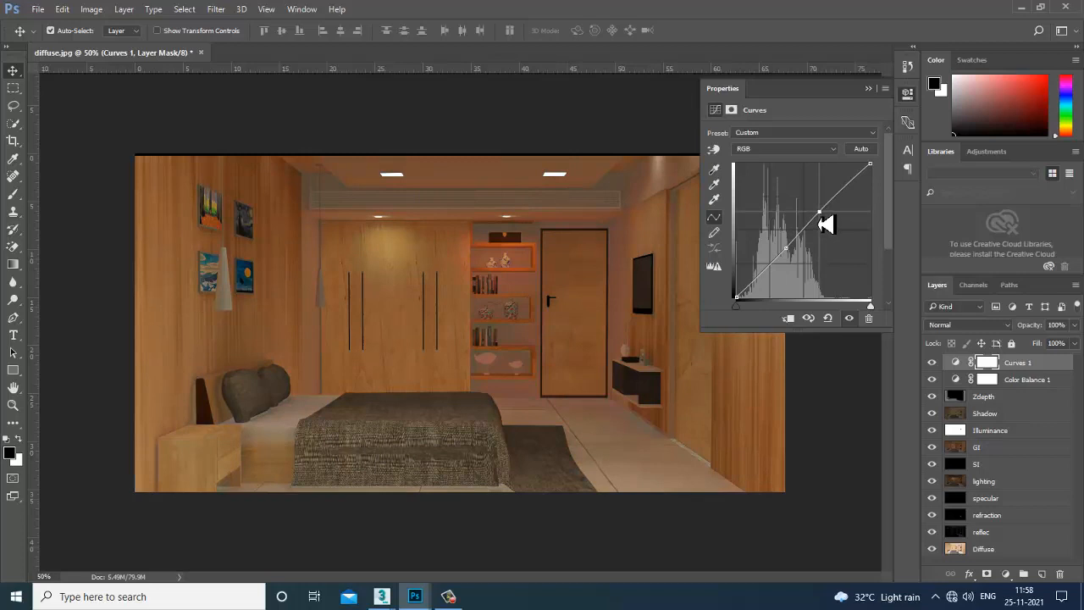
# Add a new empty Layer 1 above Curves 1.
pyautogui.click(1006, 574)
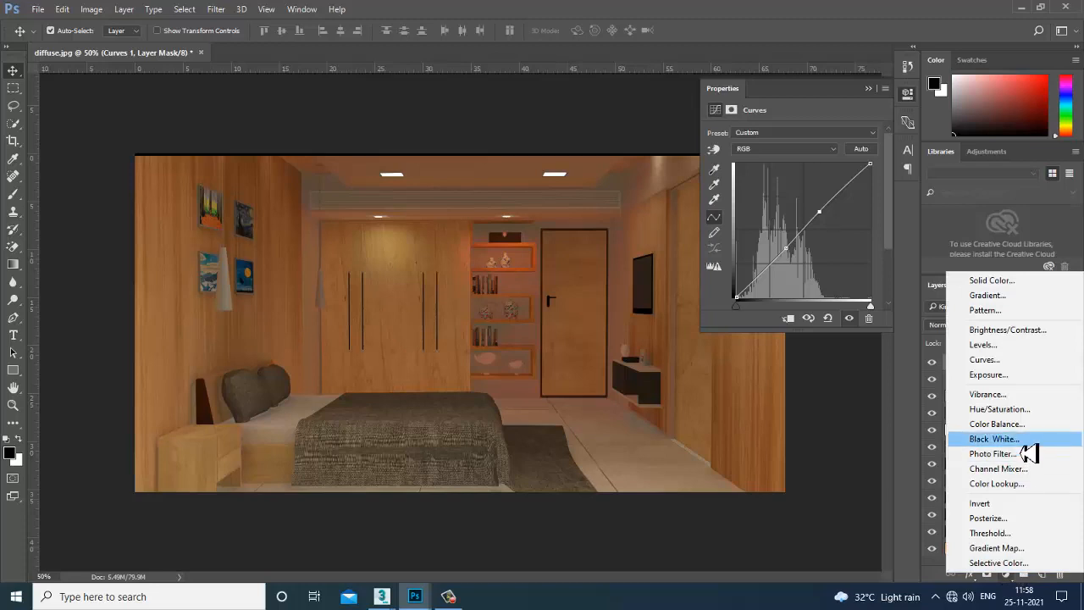
pyautogui.click(830, 542)
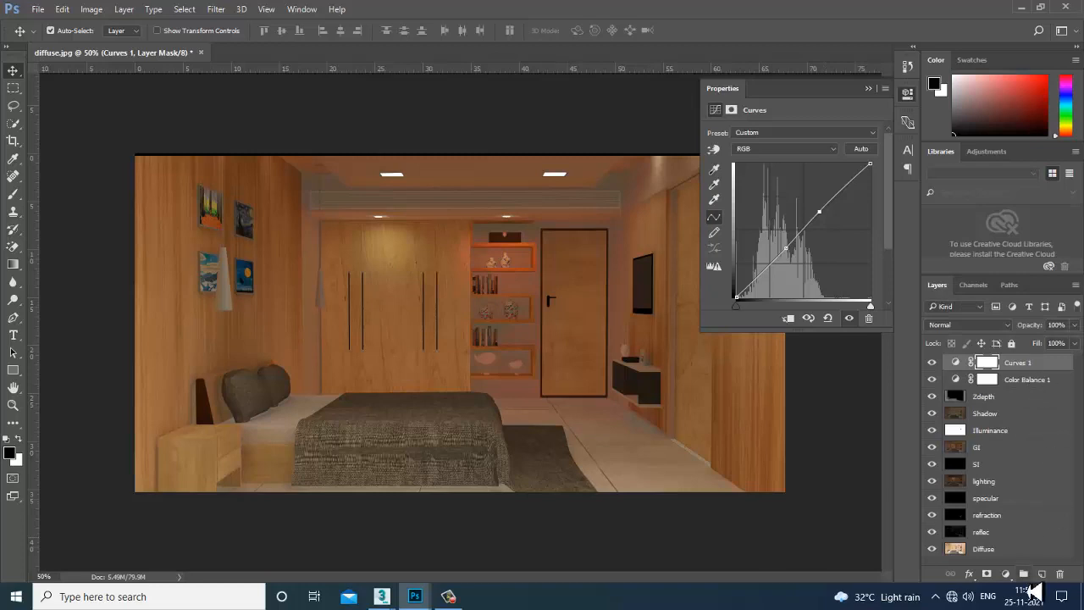
pyautogui.click(1042, 574)
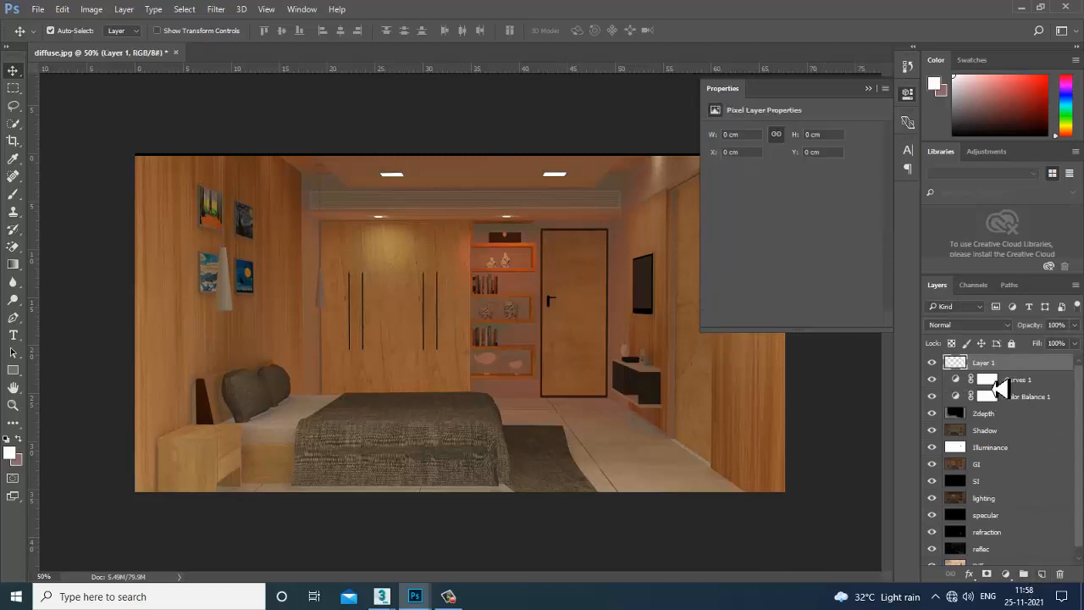
# Set the foreground colour to black and fill Layer 1 with it.
pyautogui.click(10, 453)
pyautogui.click(541, 320)
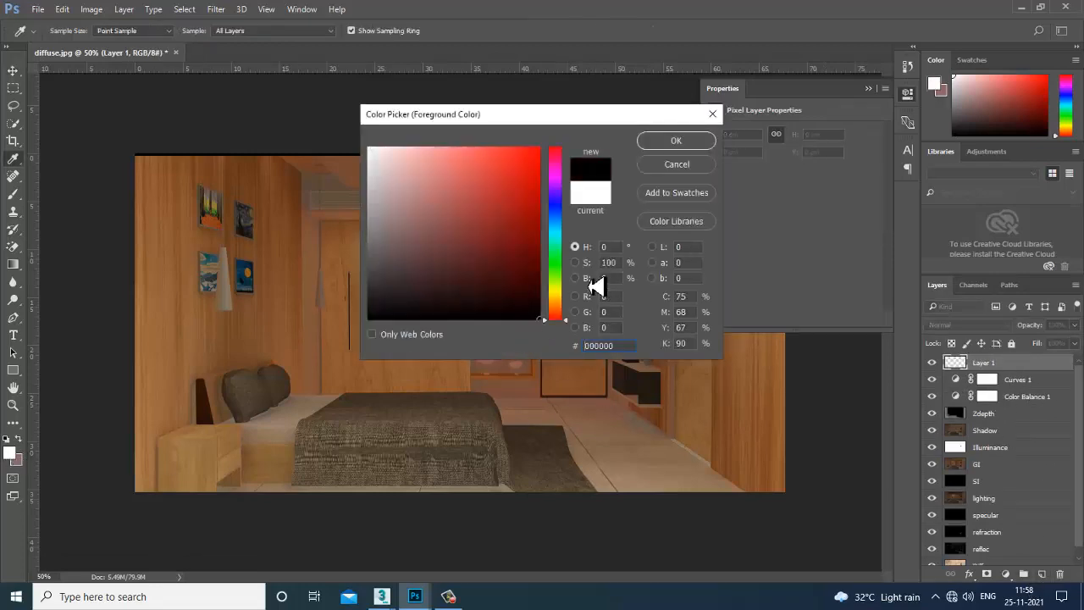
pyautogui.click(651, 140)
pyautogui.hotkey('alt', 'BackSpace')
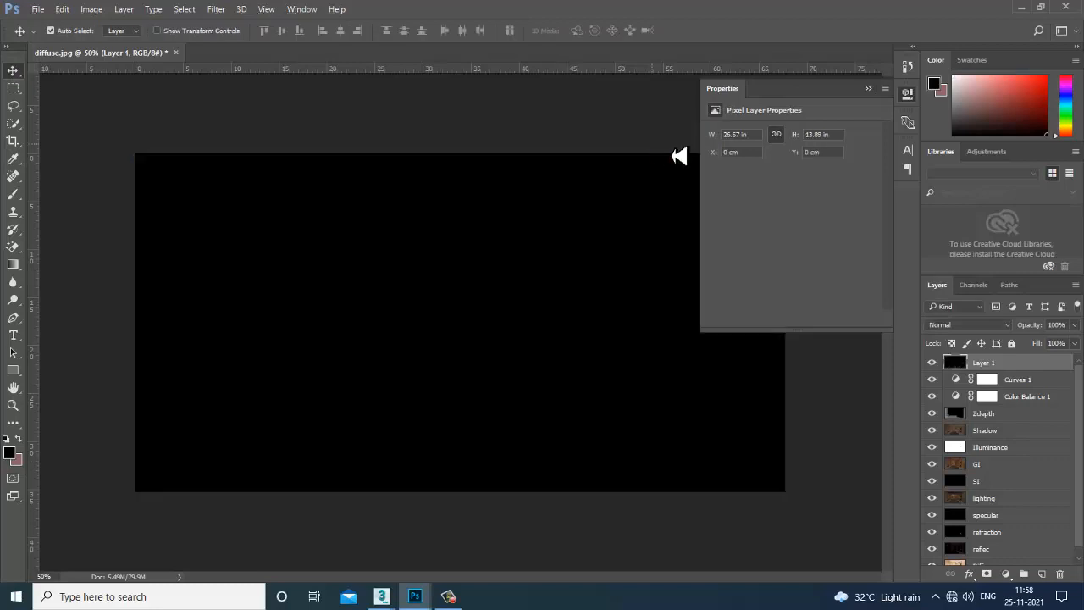
# Cycle Layer 1's blend modes from Dissolve to Exclusion and settle on Soft Light.
pyautogui.click(970, 326)
pyautogui.click(968, 337)
pyautogui.press('Down')
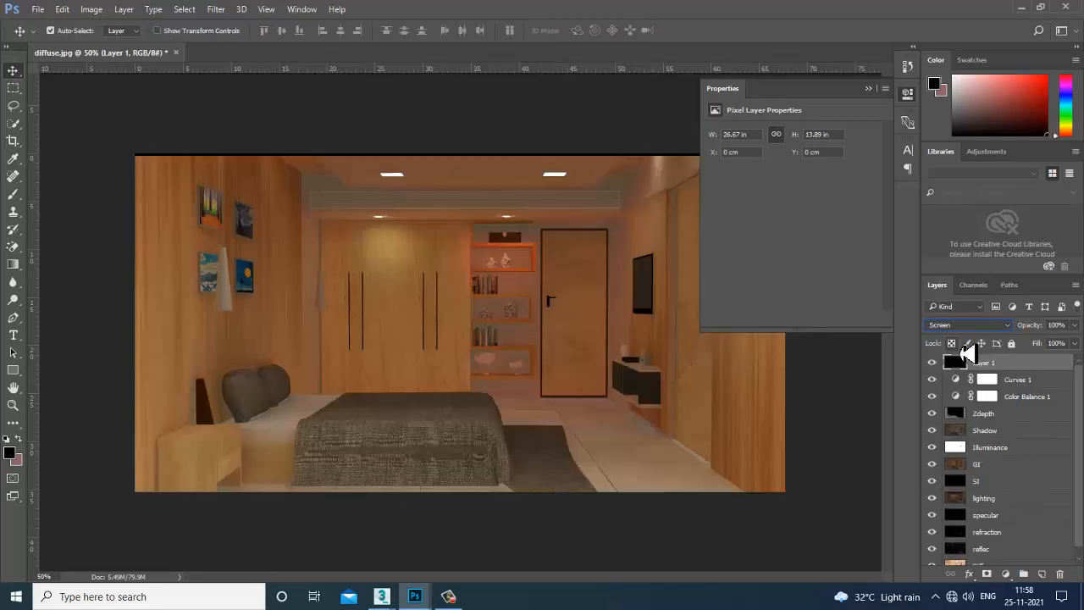
pyautogui.press('Down')
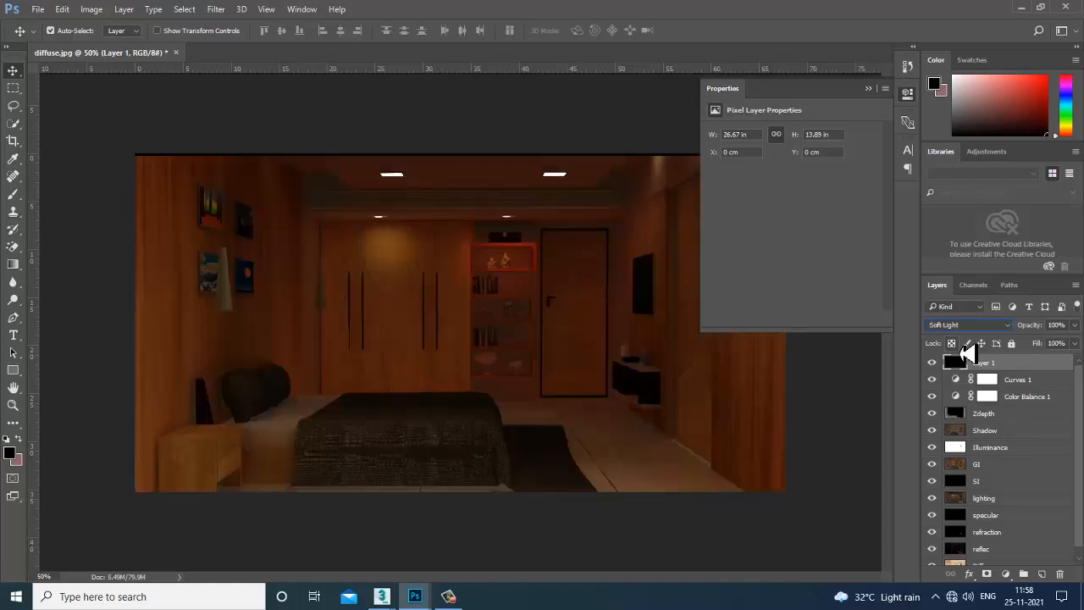
pyautogui.press('Down')
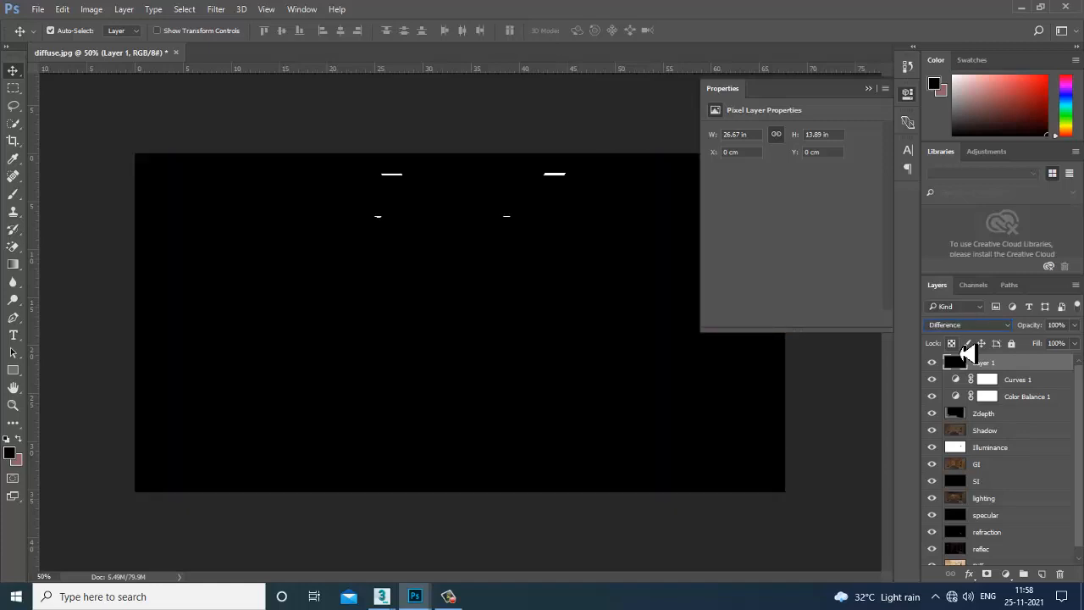
pyautogui.press('Down')
pyautogui.press('Down')
pyautogui.press('Down')
pyautogui.press('Up')
pyautogui.press('Up')
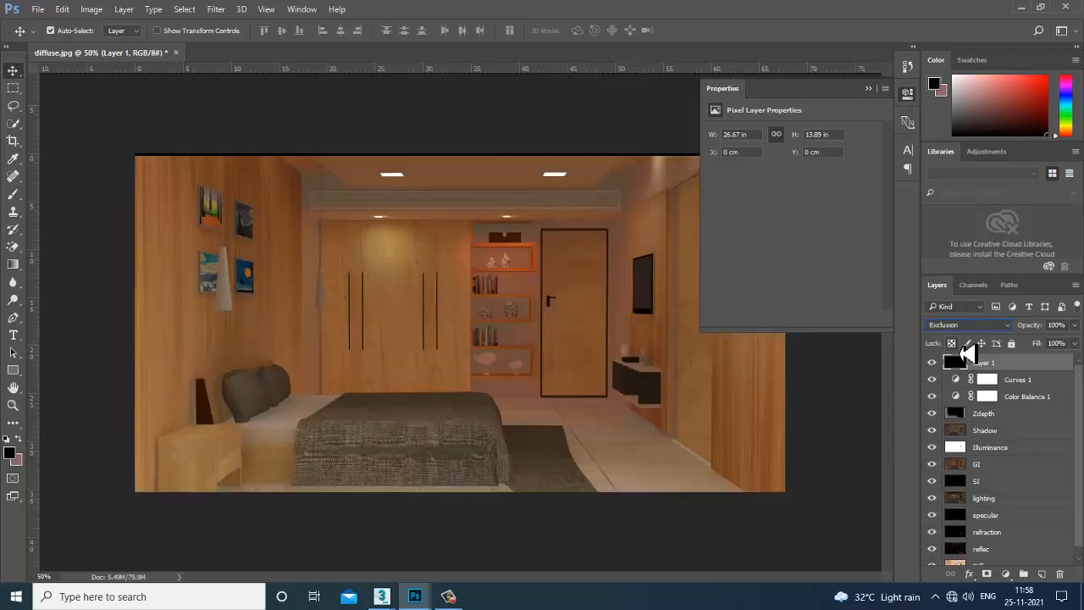
pyautogui.press('Up')
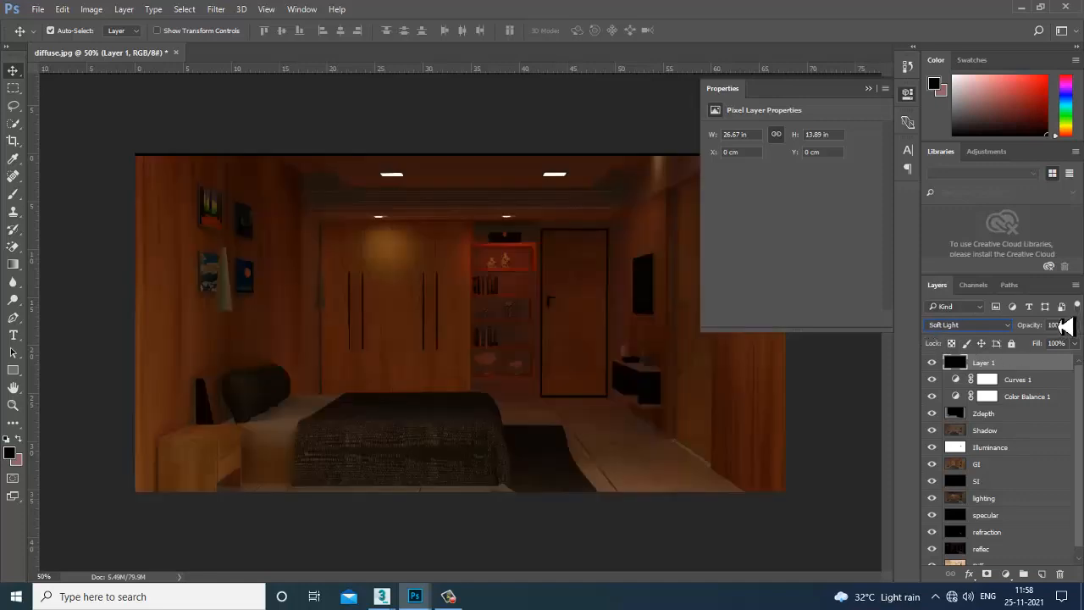
# Lower the black layer's opacity to 29% and toggle it to compare the render.
pyautogui.click(1074, 326)
pyautogui.moveTo(1078, 337); pyautogui.dragTo(1036, 351)
pyautogui.click(931, 363)
pyautogui.click(932, 363)
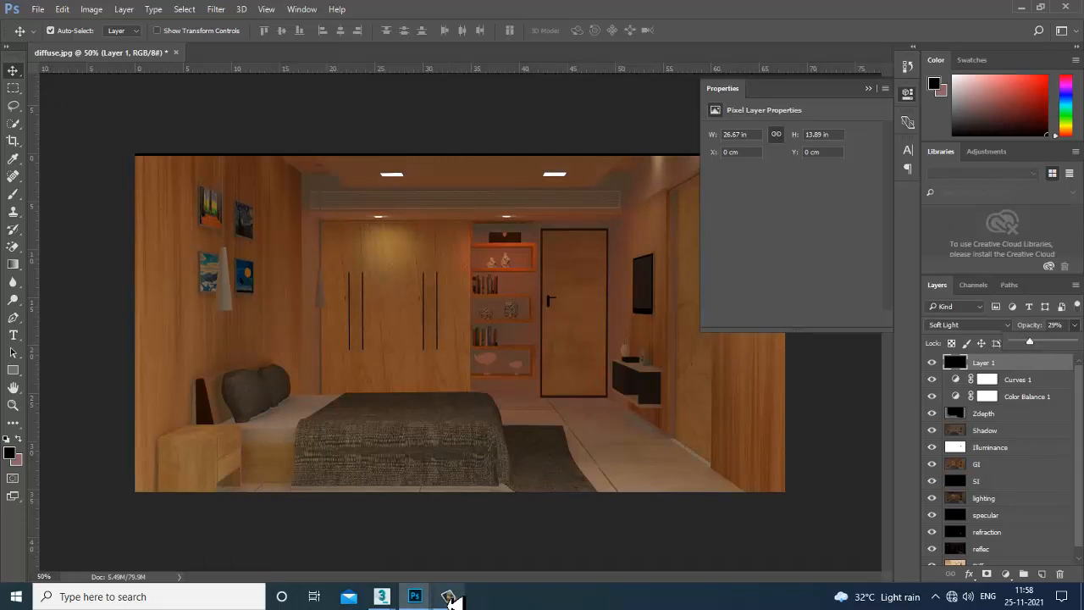
pyautogui.click(388, 598)
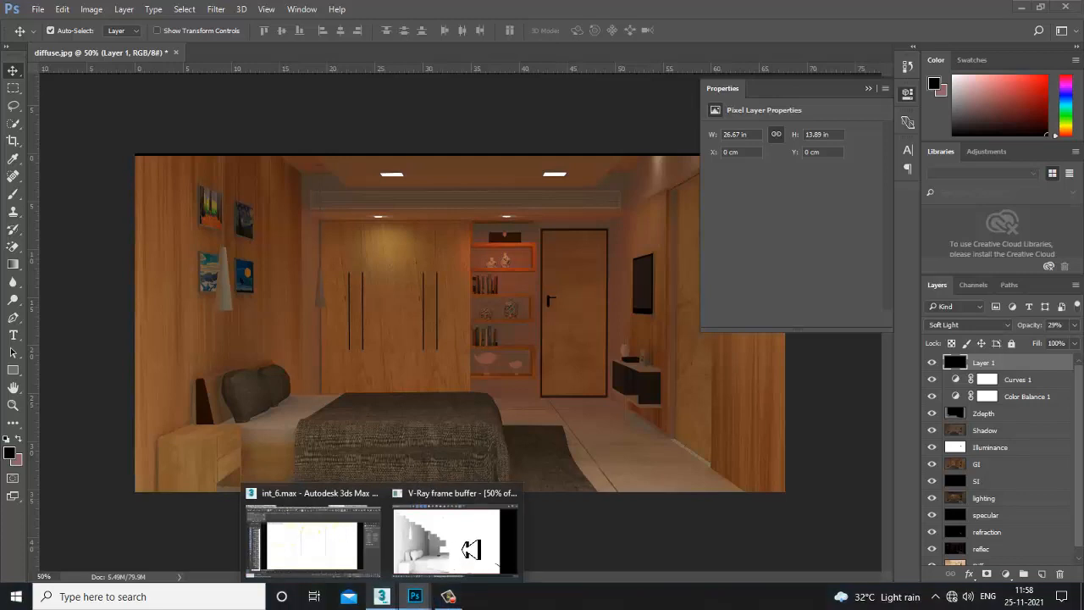
pyautogui.click(470, 549)
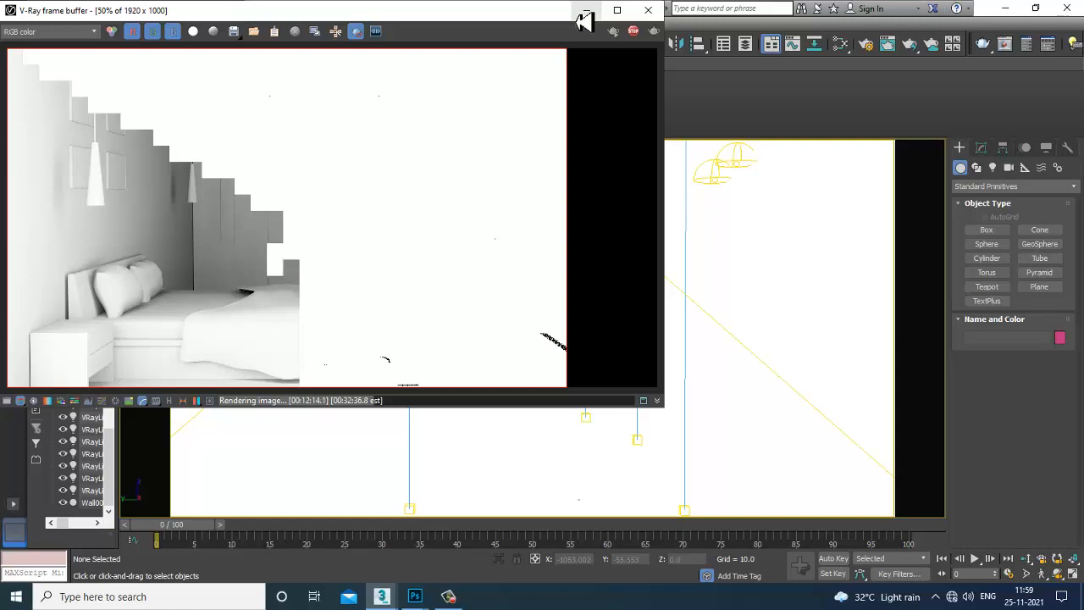
pyautogui.moveTo(467, 599)
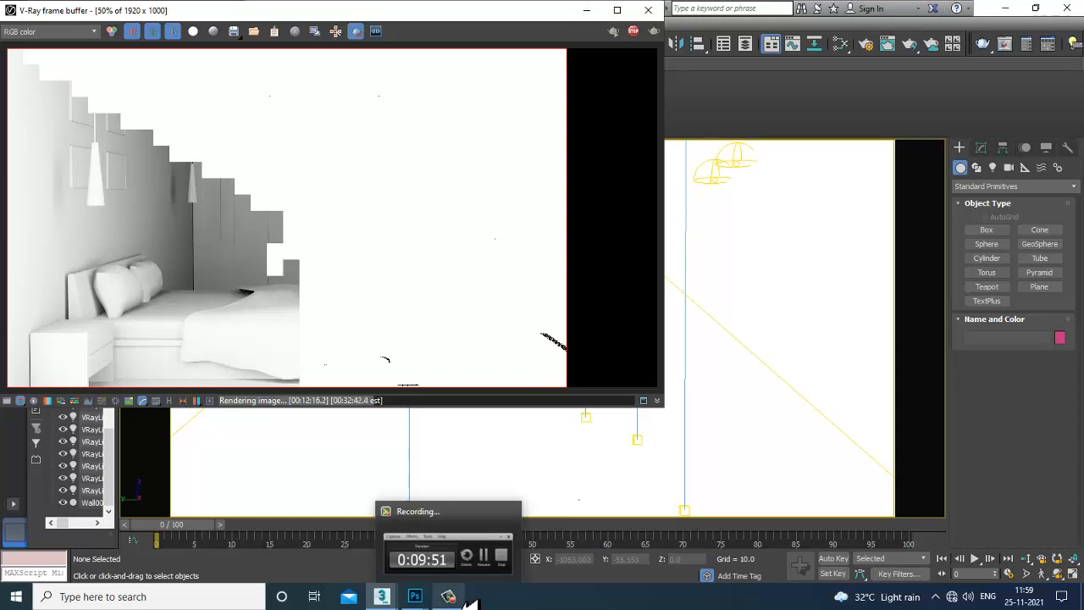
pyautogui.click(464, 598)
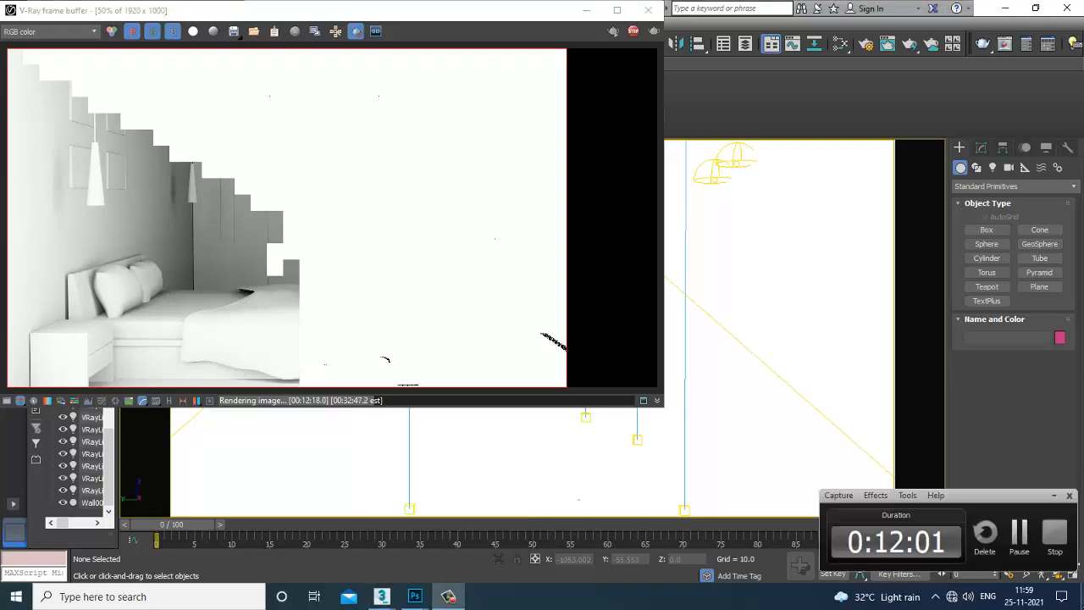
pyautogui.click(1022, 546)
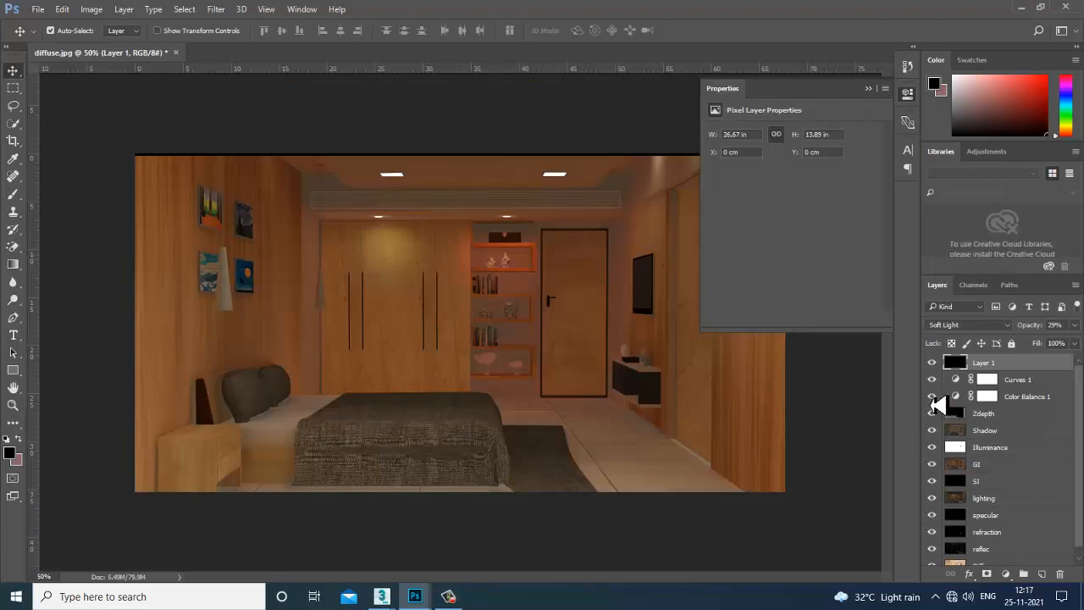
# Reset Layer 1's blend mode to Normal and move the properties panel aside.
pyautogui.hotkey('shift', 'alt', 'n')
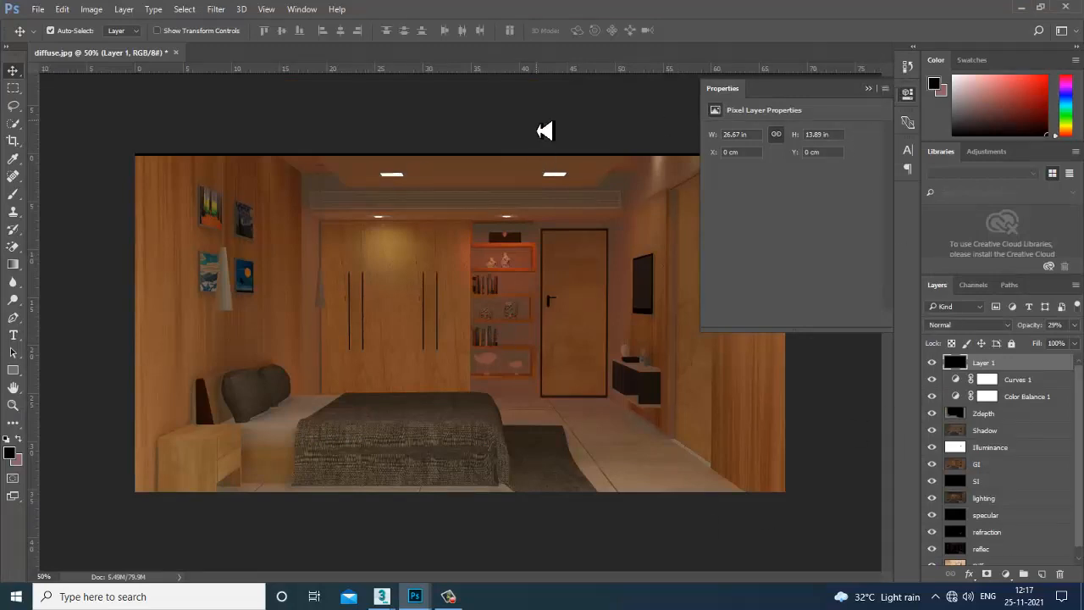
pyautogui.click(544, 130)
pyautogui.moveTo(858, 94); pyautogui.dragTo(85, 438)
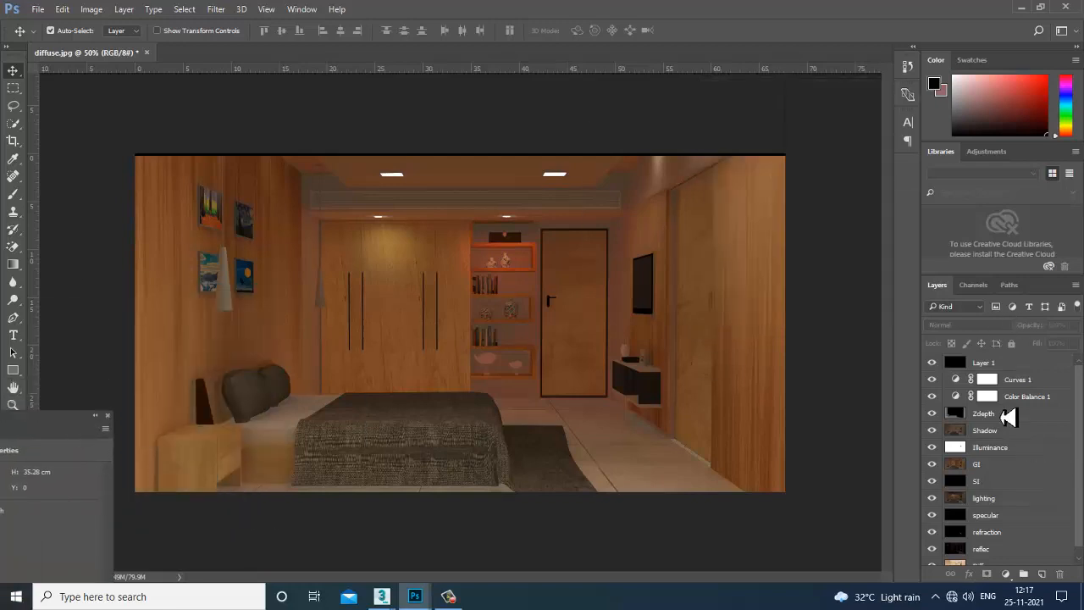
pyautogui.scroll(-1, 1033, 509)
pyautogui.moveTo(933, 559); pyautogui.dragTo(932, 346)
pyautogui.scroll(-1, 987, 533)
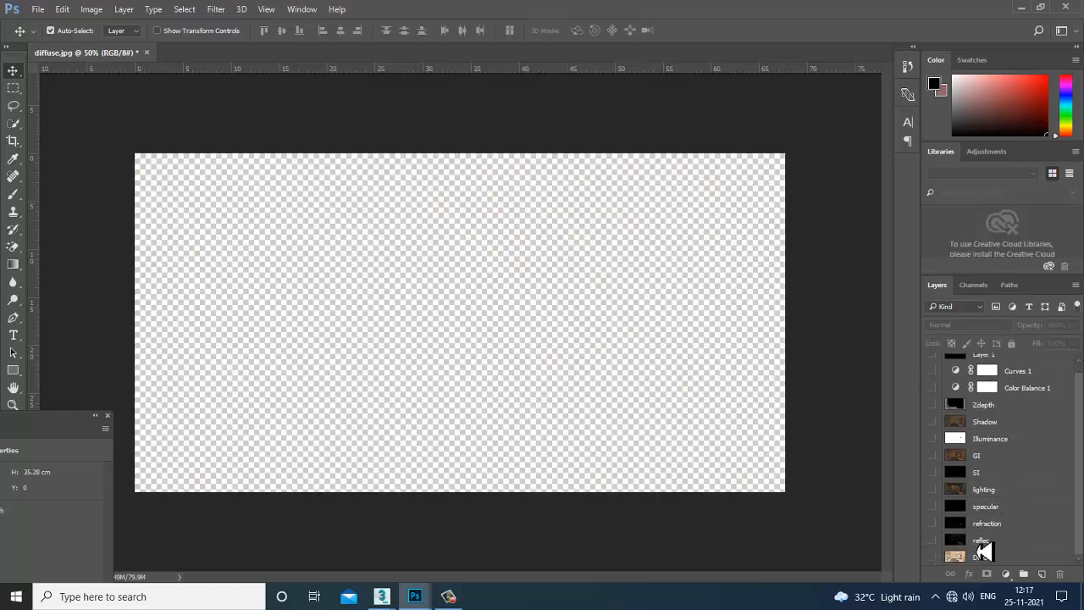
# Show the Diffuse, reflection, specular, lighting, GI, Illuminance, Shadow and Zdepth passes again.
pyautogui.click(933, 558)
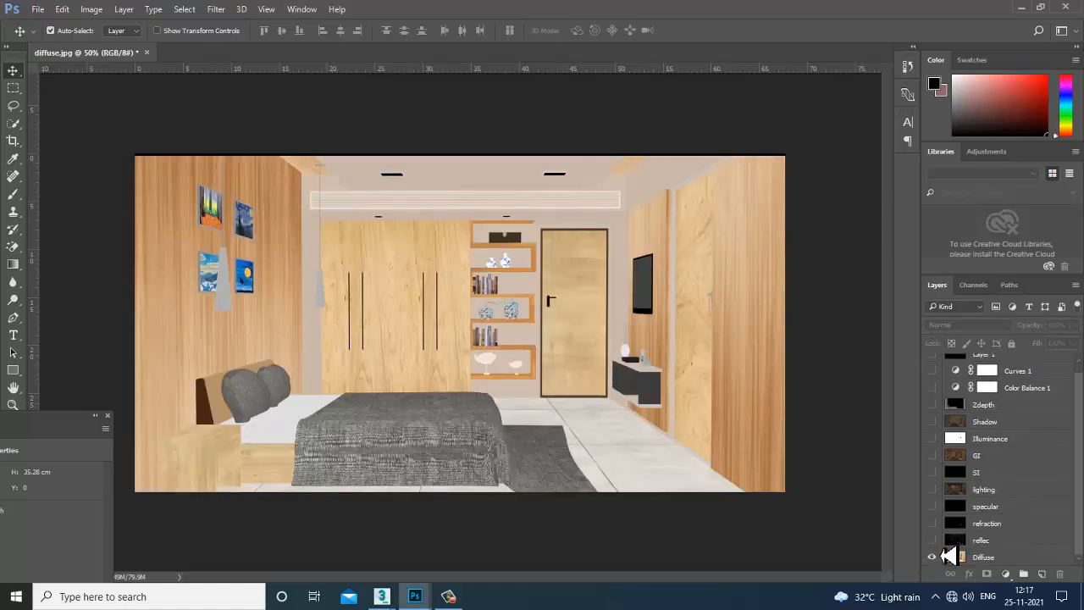
pyautogui.click(933, 540)
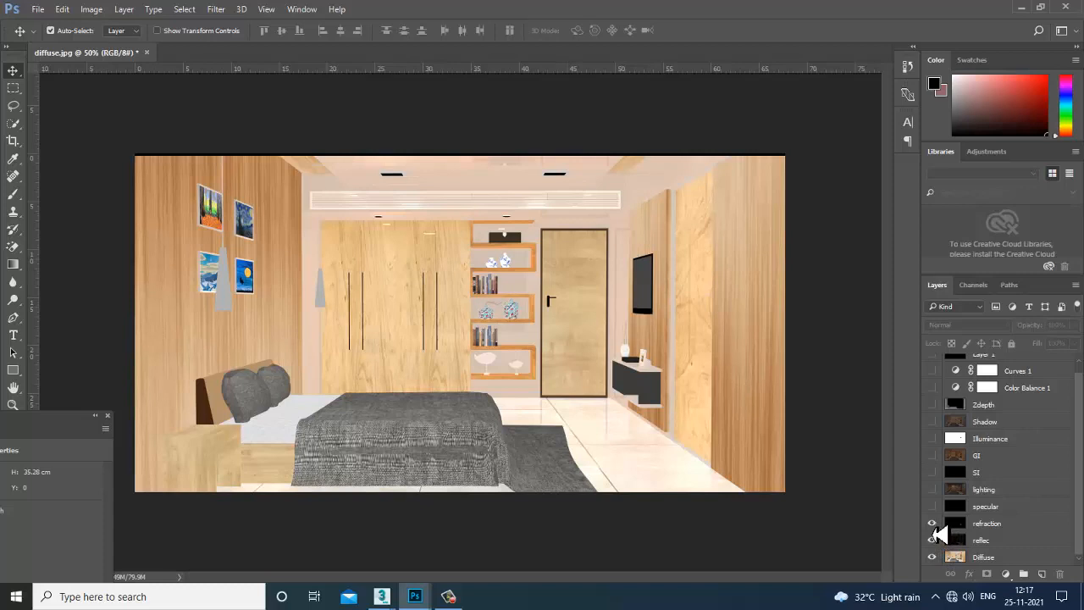
pyautogui.click(932, 506)
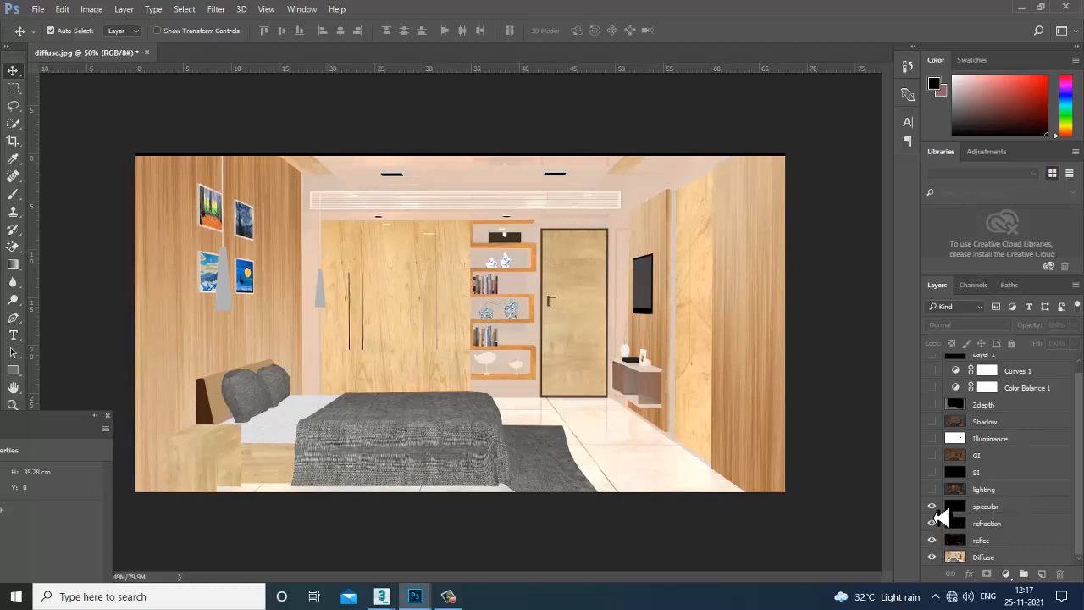
pyautogui.click(932, 490)
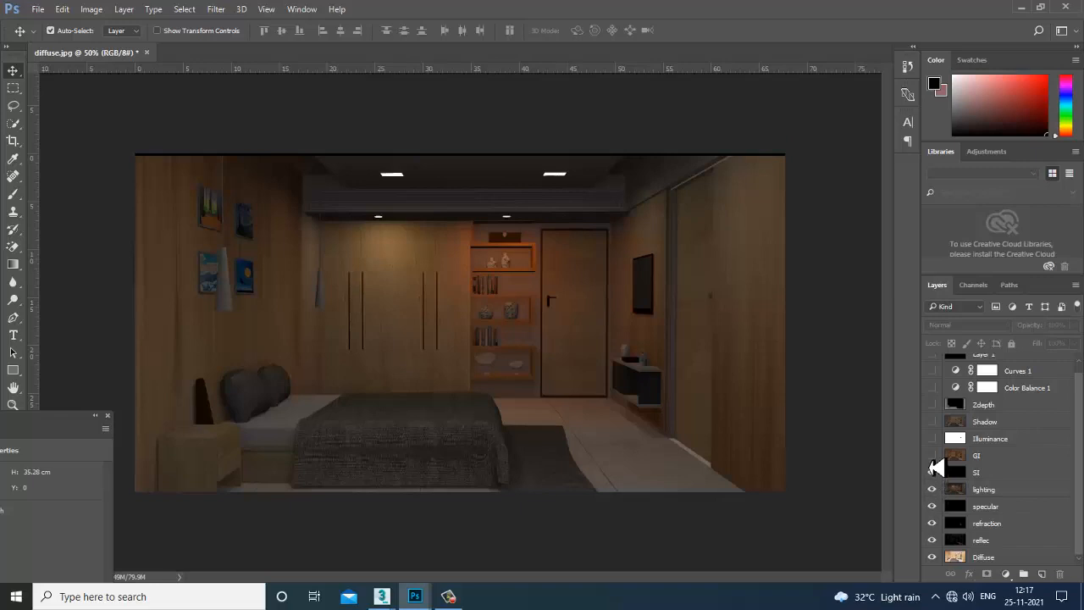
pyautogui.click(933, 467)
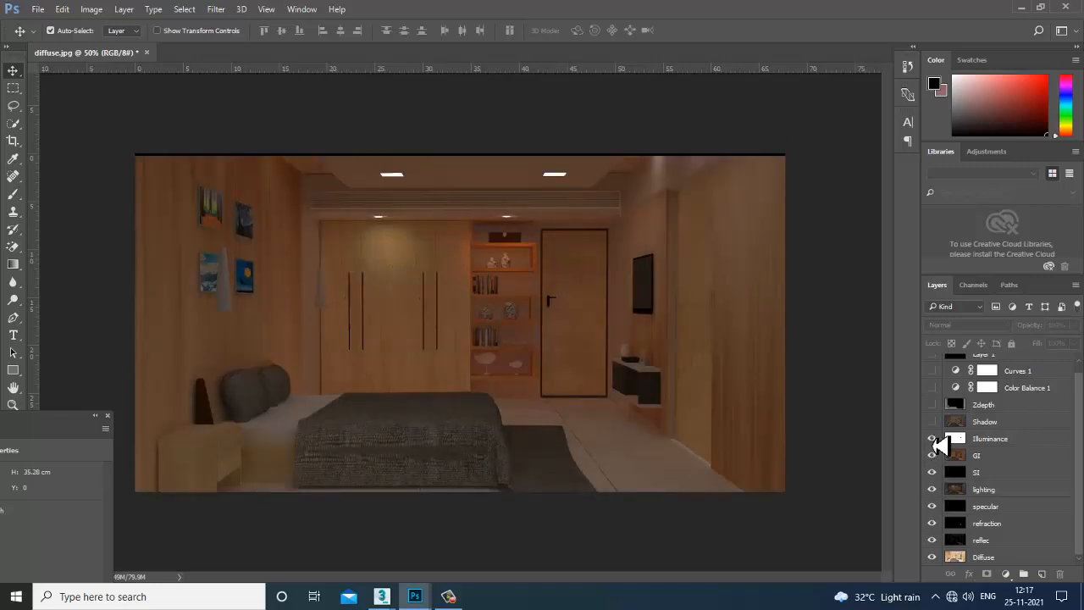
pyautogui.click(933, 439)
pyautogui.click(933, 421)
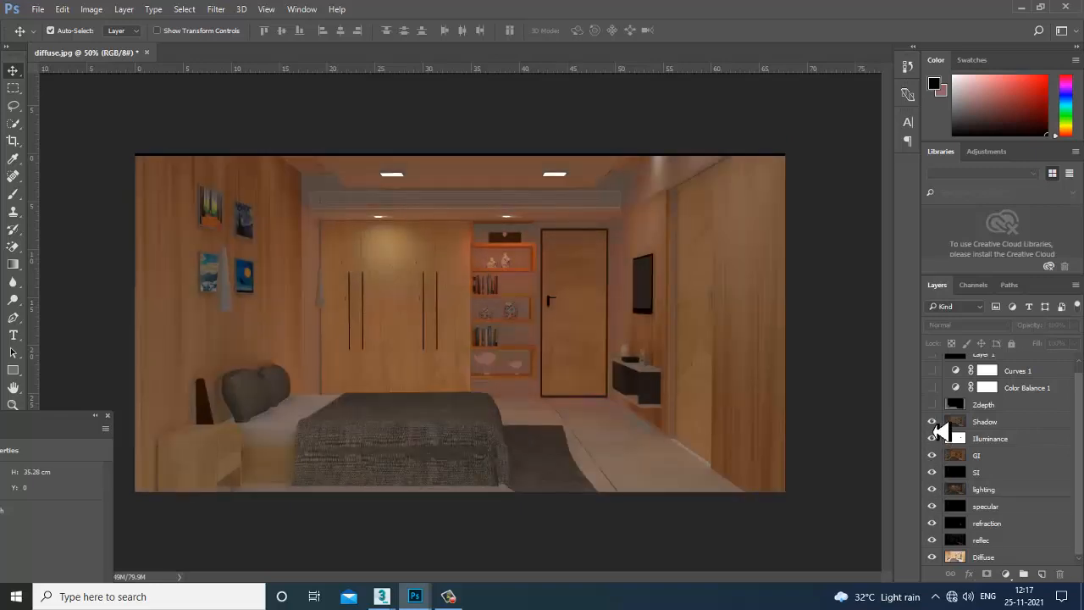
pyautogui.click(933, 407)
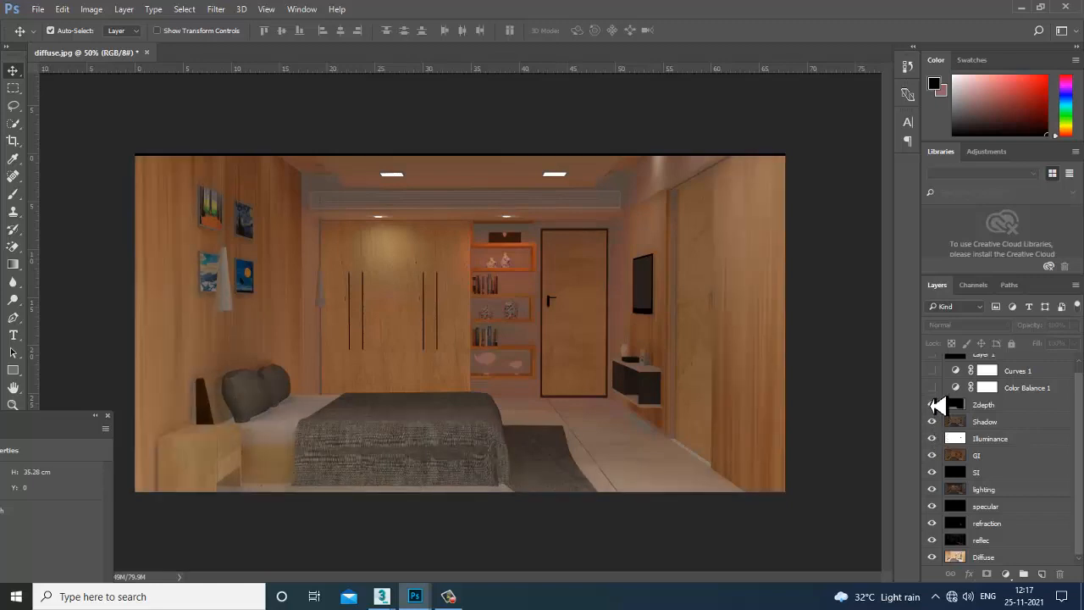
# Turn Color Balance 1, Curves 1 and the black Layer 1 back on.
pyautogui.click(932, 387)
pyautogui.click(933, 371)
pyautogui.click(933, 357)
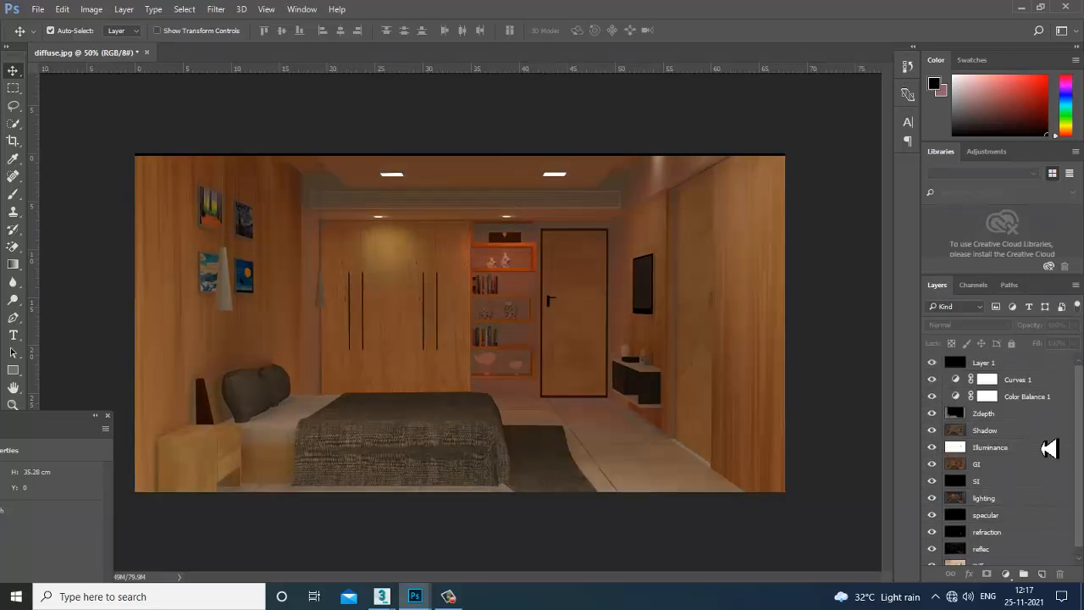
pyautogui.click(1006, 573)
# Add a Photo Filter adjustment set to Sepia with a low initial density.
pyautogui.click(1008, 458)
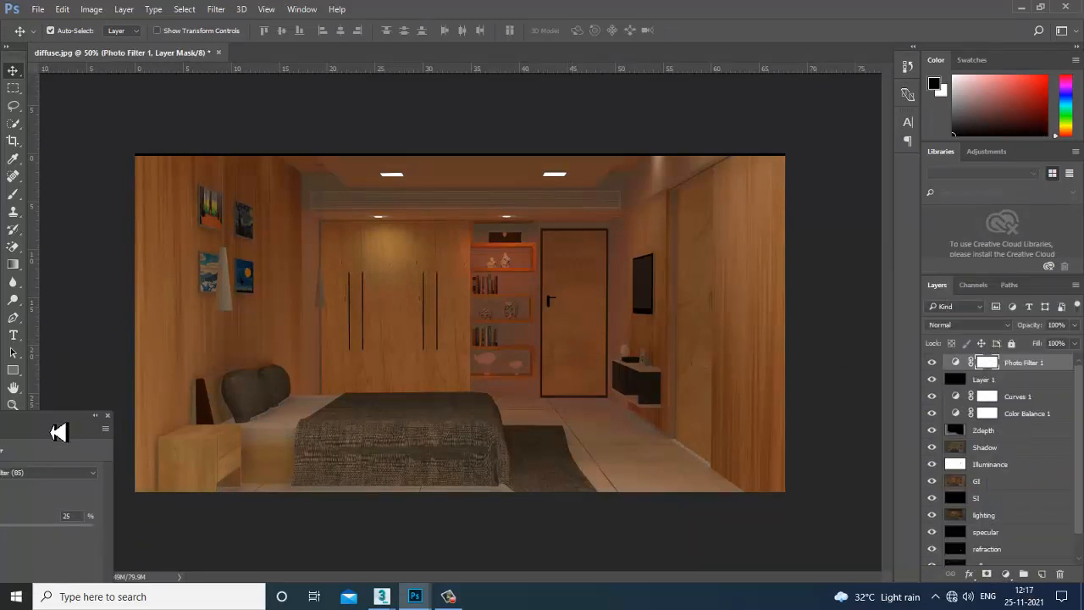
pyautogui.moveTo(58, 432); pyautogui.dragTo(875, 193)
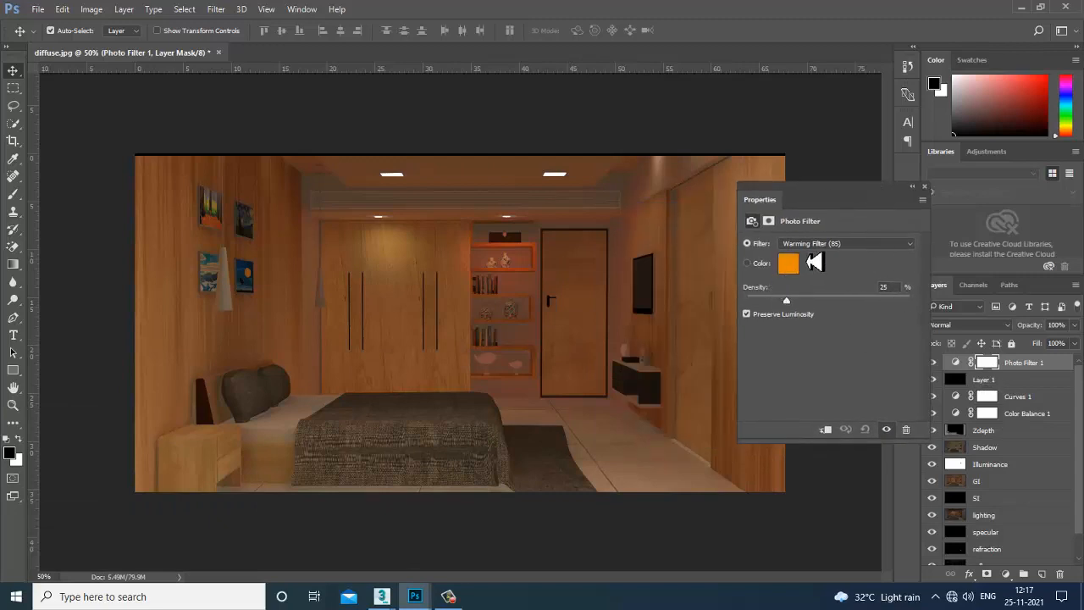
pyautogui.click(818, 245)
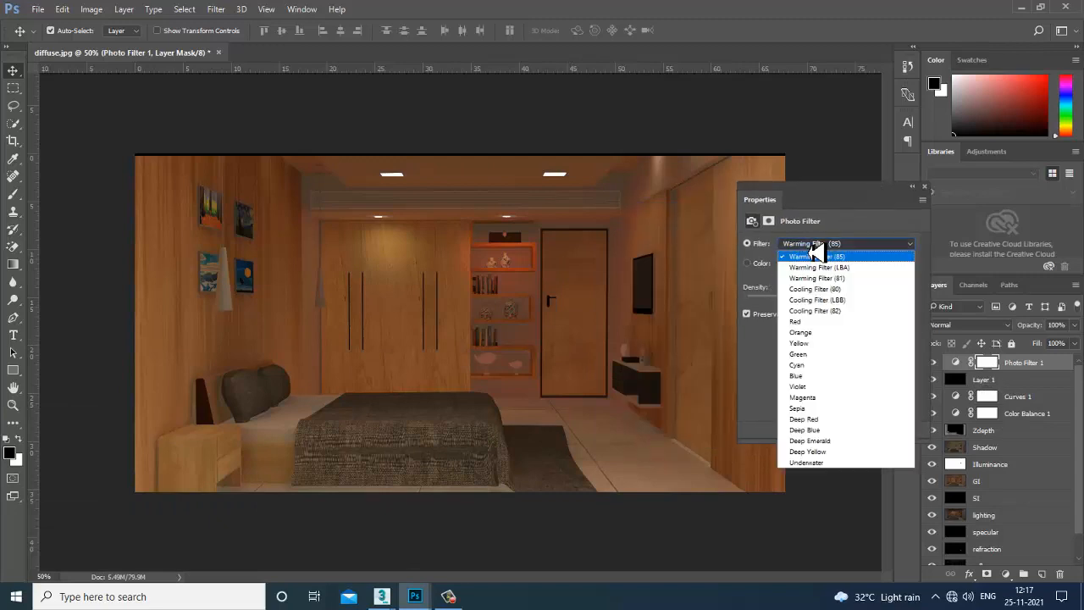
pyautogui.click(844, 409)
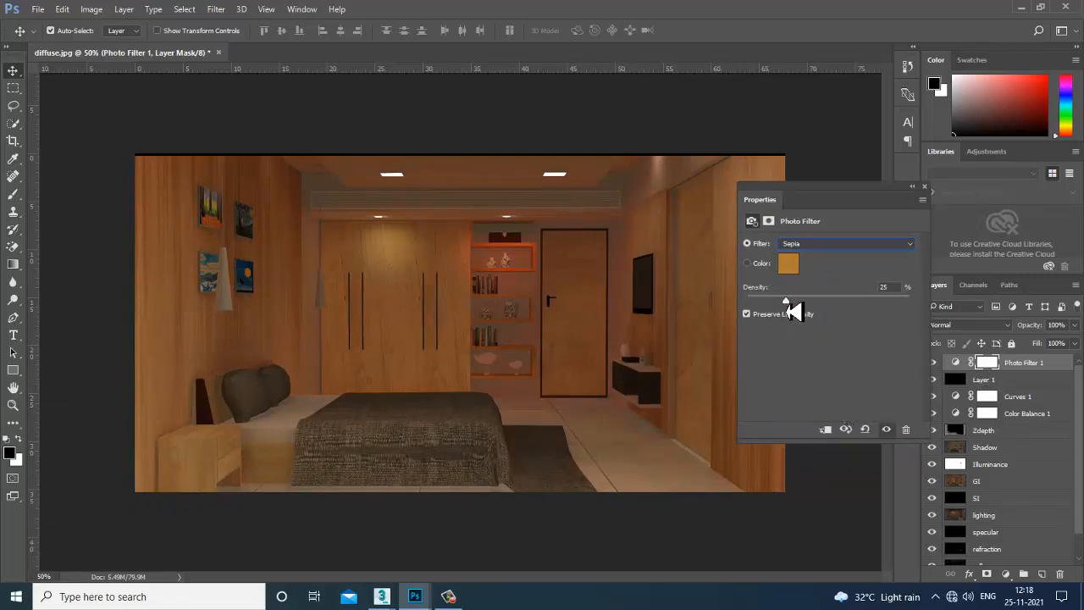
pyautogui.moveTo(786, 303); pyautogui.dragTo(781, 327)
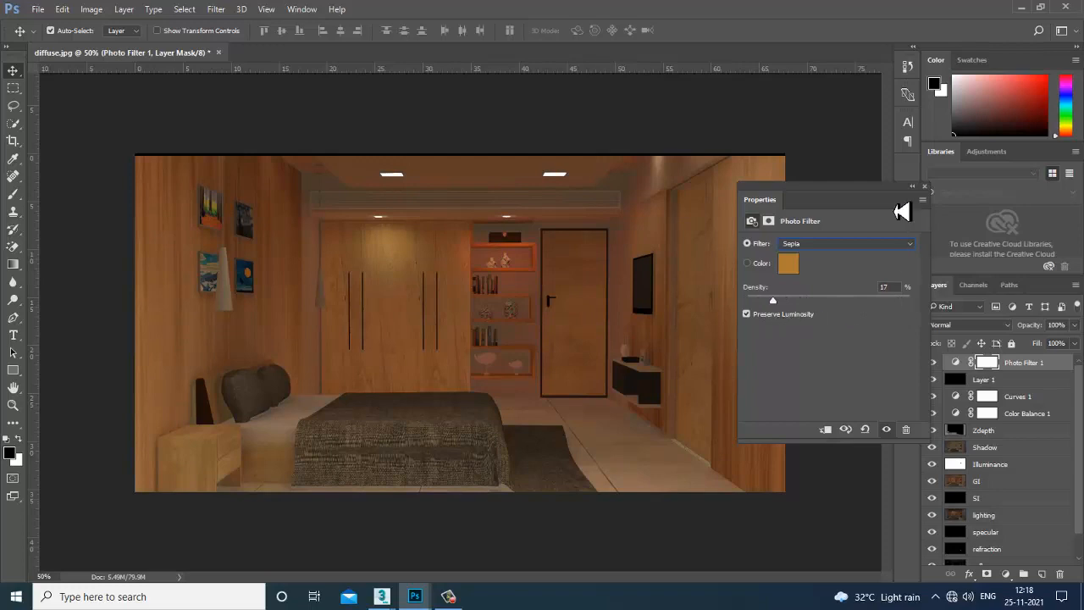
pyautogui.moveTo(772, 300); pyautogui.dragTo(793, 302)
# Try the Yellow filter, return to Sepia, and raise the density to 67%.
pyautogui.click(811, 245)
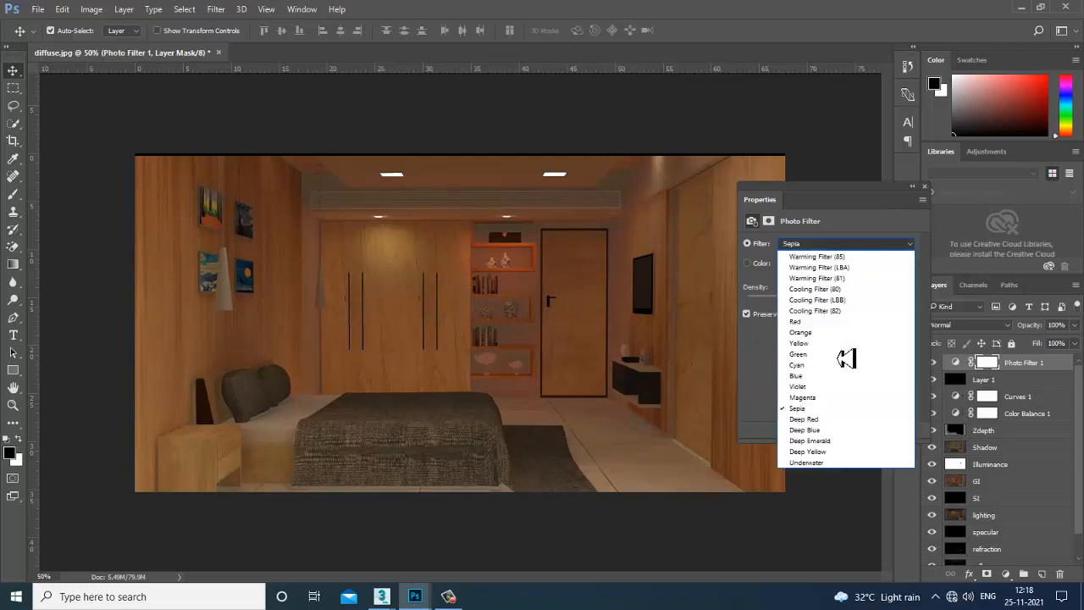
pyautogui.click(813, 344)
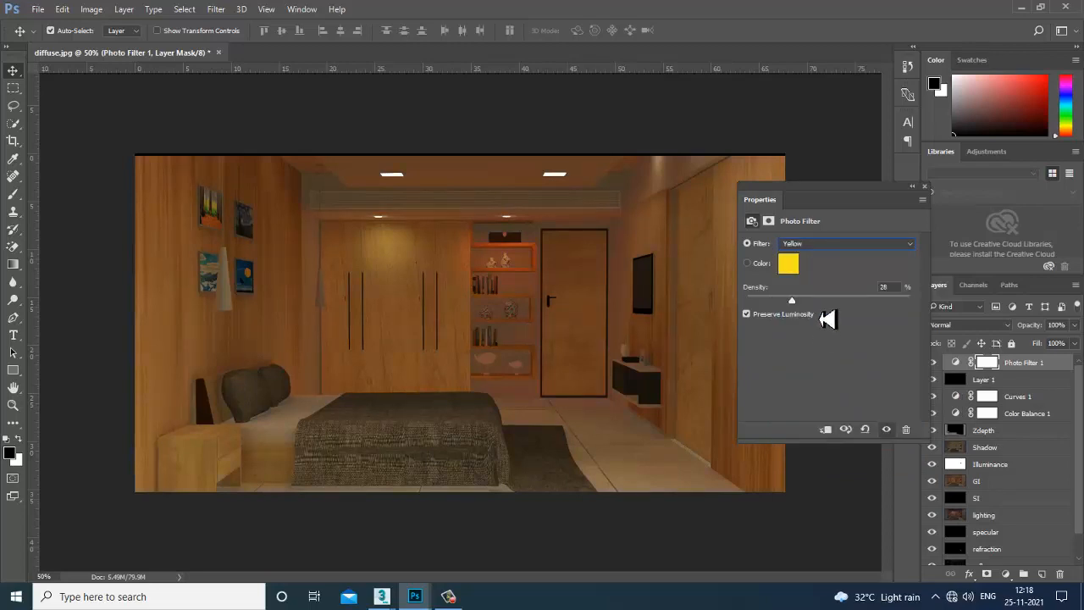
pyautogui.click(818, 246)
pyautogui.click(847, 408)
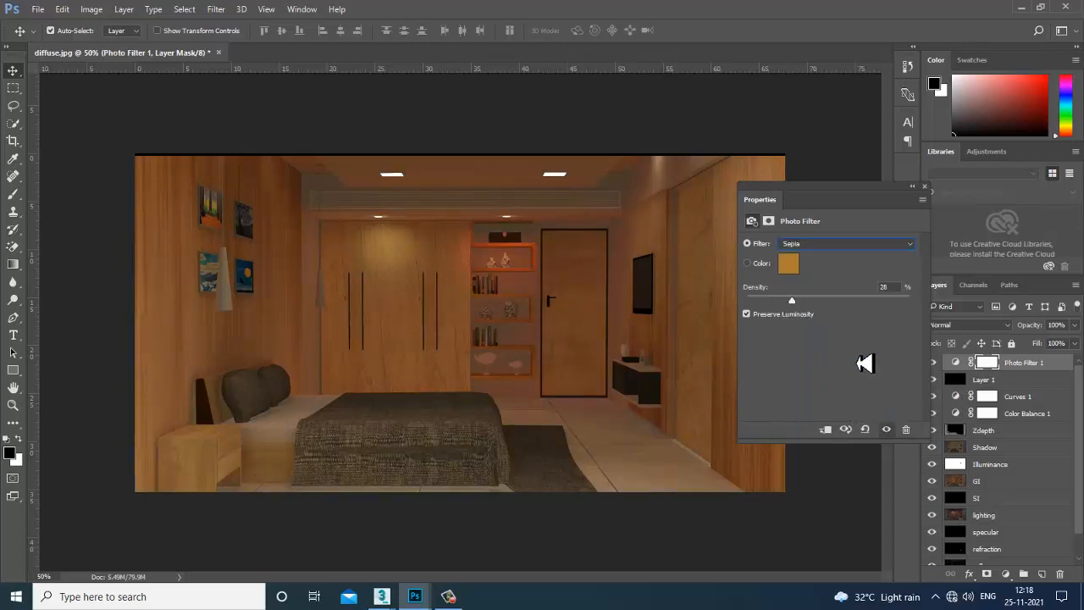
pyautogui.moveTo(796, 311); pyautogui.dragTo(859, 313)
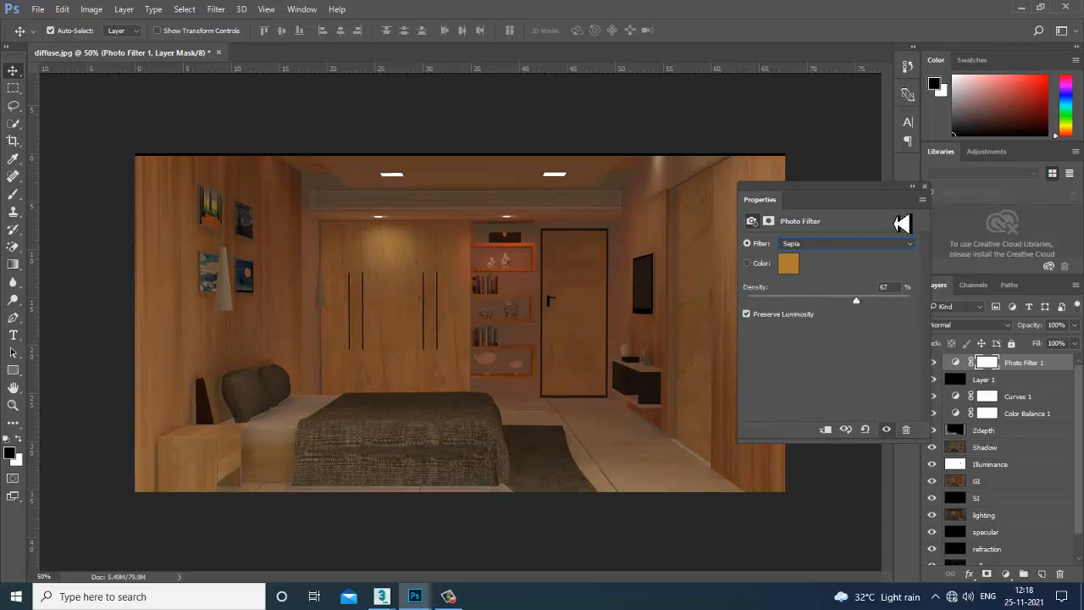
pyautogui.click(913, 187)
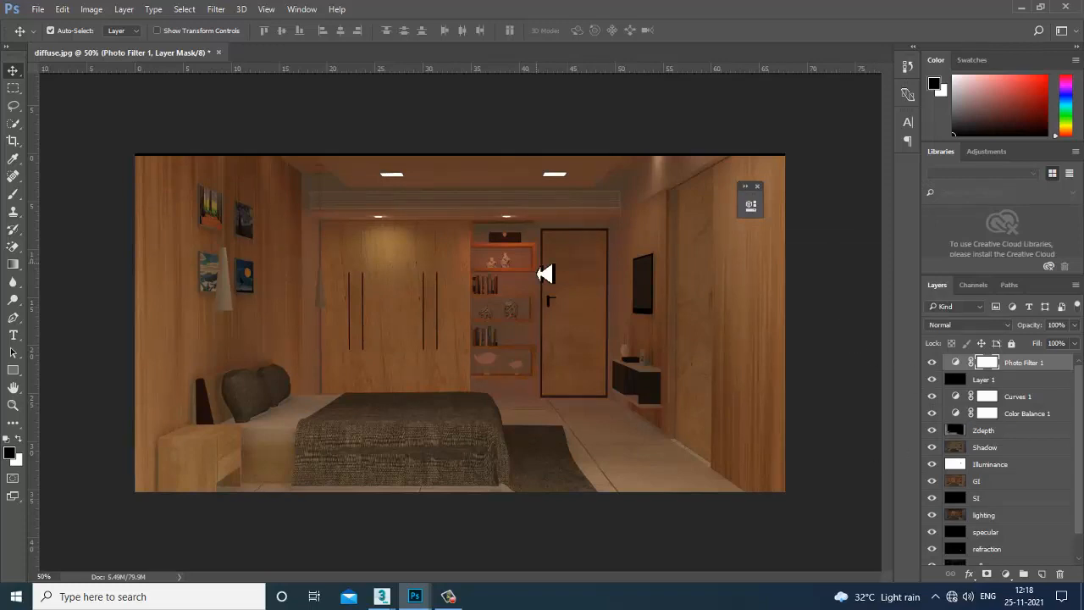
pyautogui.hotkey('ctrl', '+')
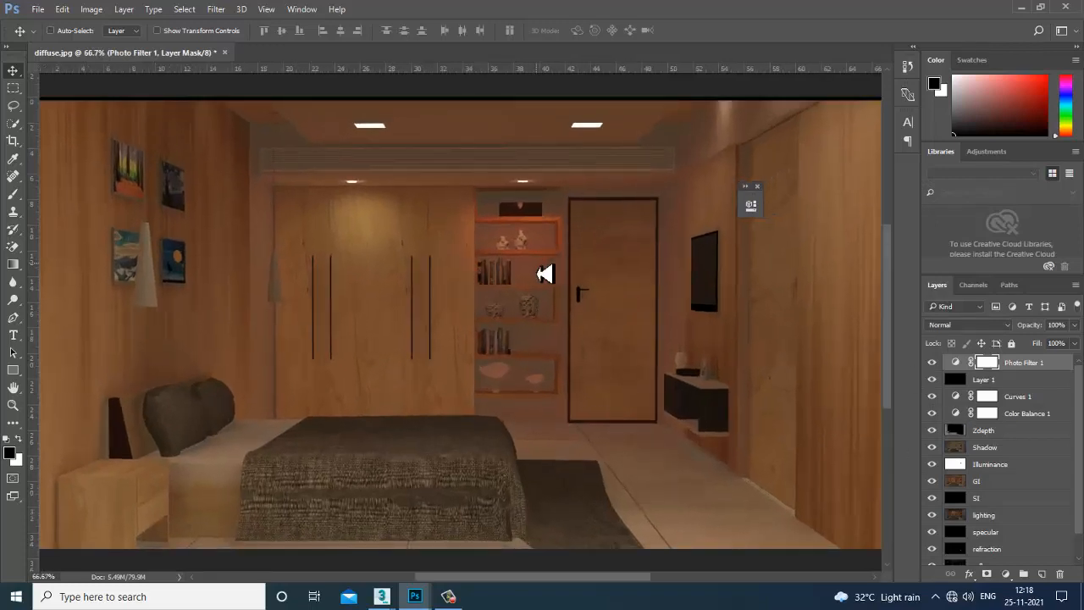
pyautogui.hotkey('ctrl', '-')
pyautogui.hotkey('ctrl', '+')
pyautogui.hotkey('ctrl', '-')
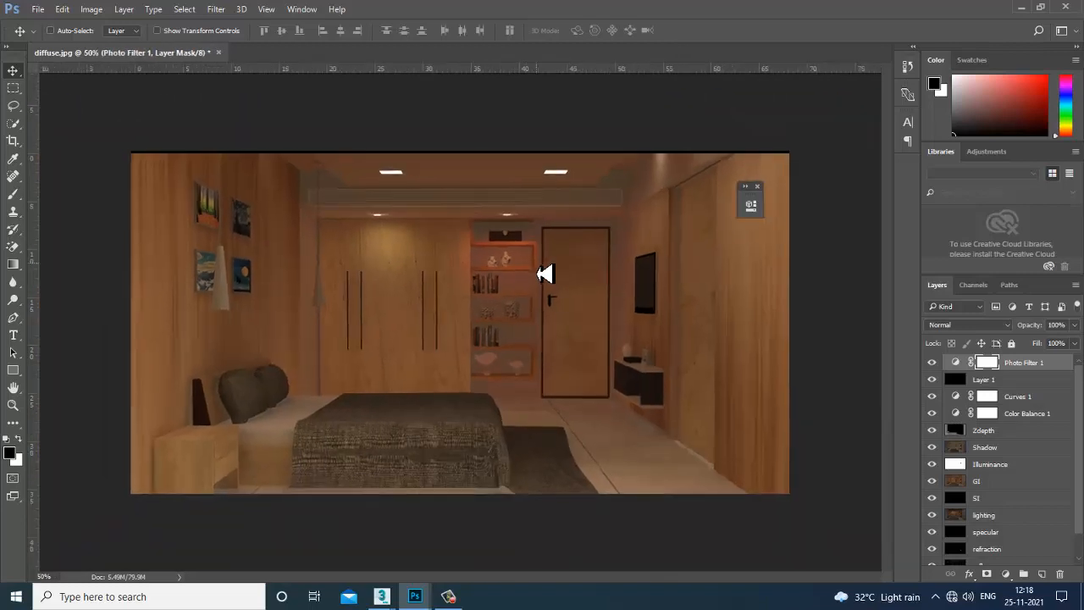
pyautogui.hotkey('ctrl', '+')
pyautogui.hotkey('ctrl', '-')
pyautogui.hotkey('ctrl', '+')
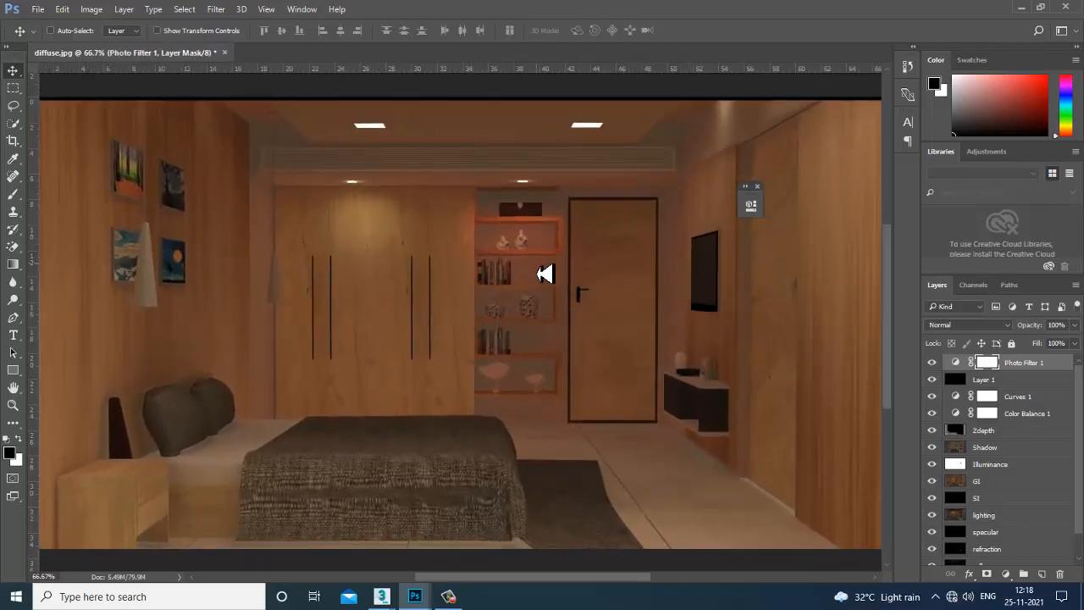
pyautogui.hotkey('ctrl', '-')
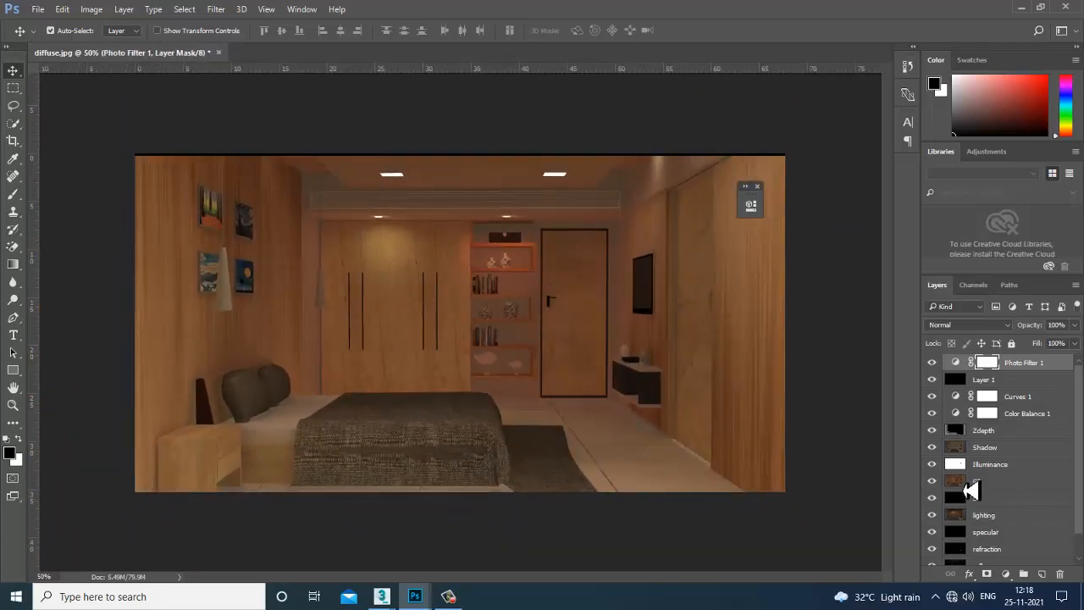
pyautogui.moveTo(452, 597)
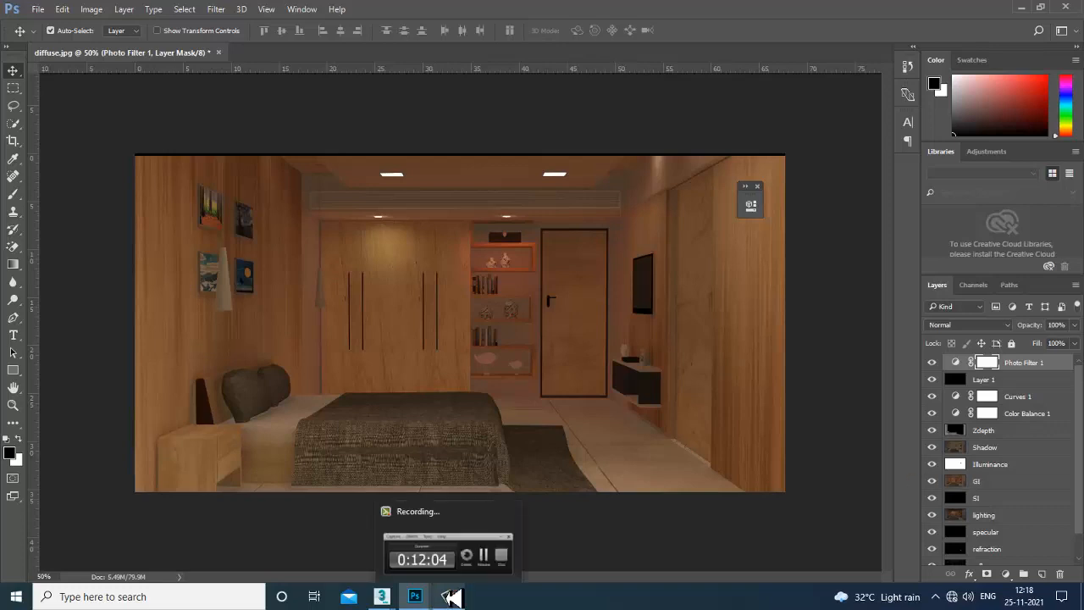